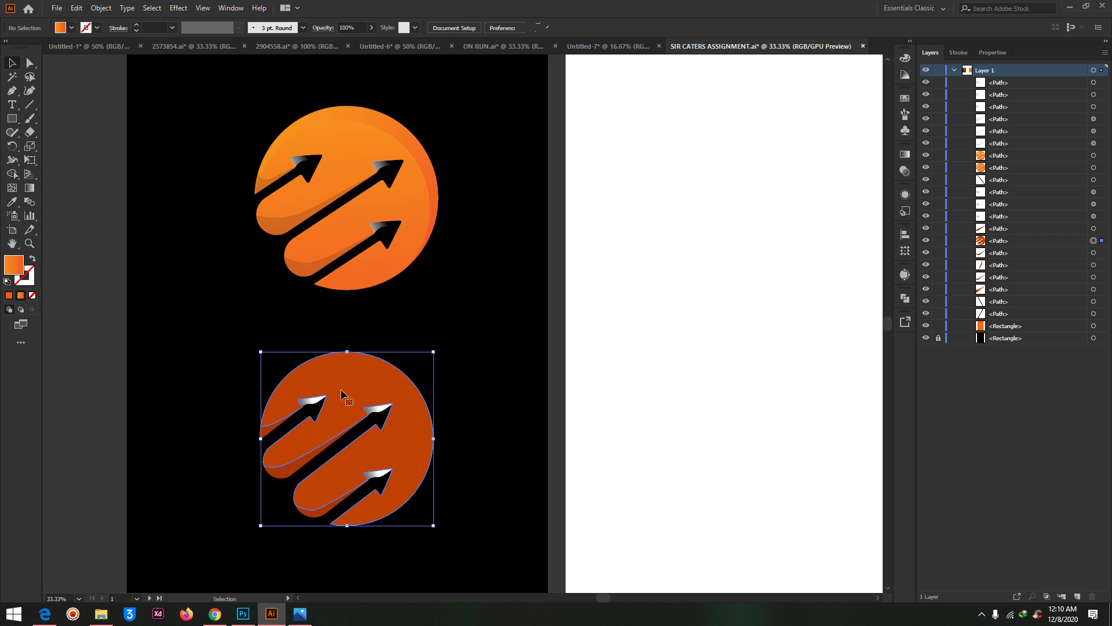
Select the entire lower red logo and shift it slightly up and to the left on the black artboard
{"action": "left_click", "coordinate": [531, 344]}
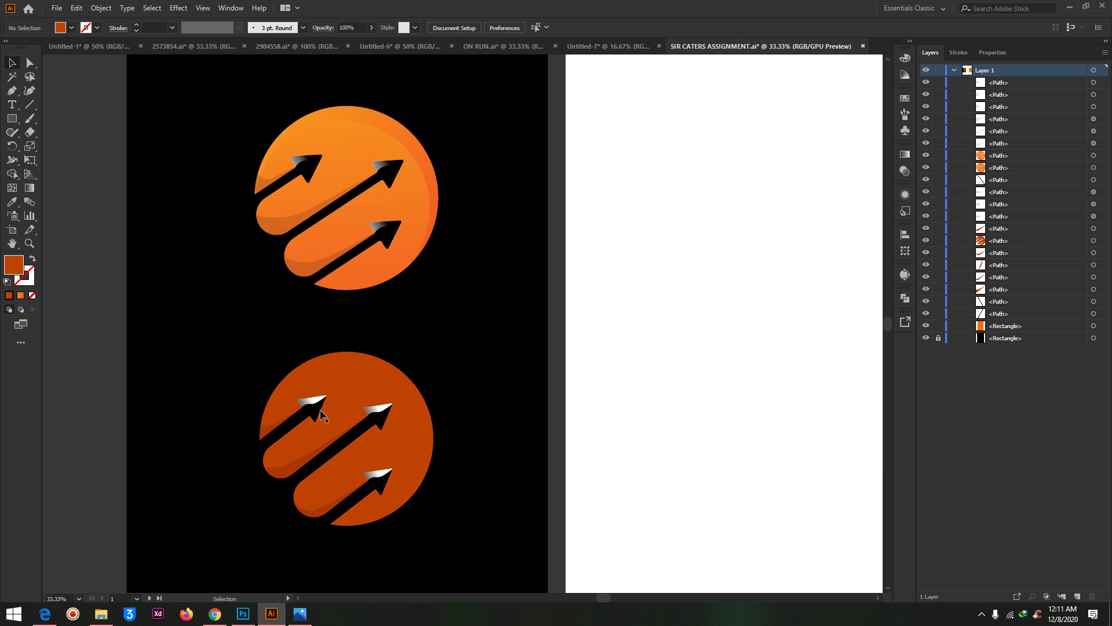
{"action": "left_click_drag", "start_coordinate": [226, 331], "coordinate": [485, 557]}
{"action": "mouse_move", "coordinate": [413, 447]}
{"action": "left_mouse_down"}
{"action": "mouse_move", "coordinate": [404, 432]}
{"action": "mouse_move", "coordinate": [408, 441]}
{"action": "left_mouse_up"}
{"action": "left_click", "coordinate": [518, 365]}
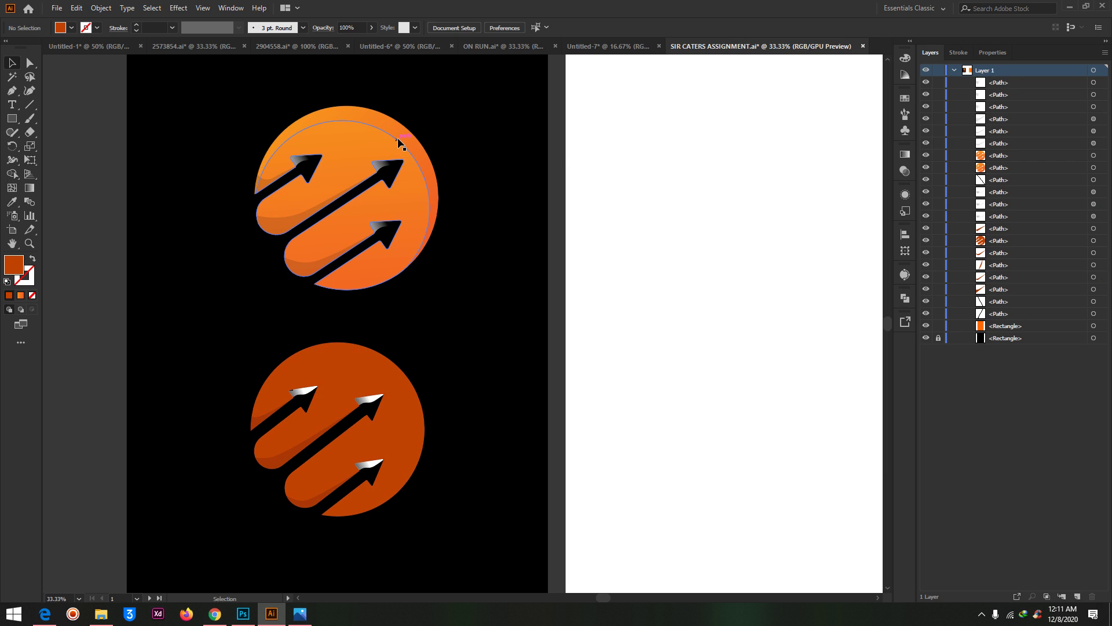
Examine the grey icon geometrics construction with its dashed guide circles and lines in the Untitled-7 document
{"action": "left_click", "coordinate": [597, 46]}
{"action": "left_click", "coordinate": [478, 266]}
{"action": "key", "text": "ctrl+equal"}
{"action": "key", "text": "ctrl+equal"}
{"action": "key", "text": "ctrl+equal"}
{"action": "key", "text": "ctrl+equal"}
{"action": "key", "text": "ctrl+equal"}
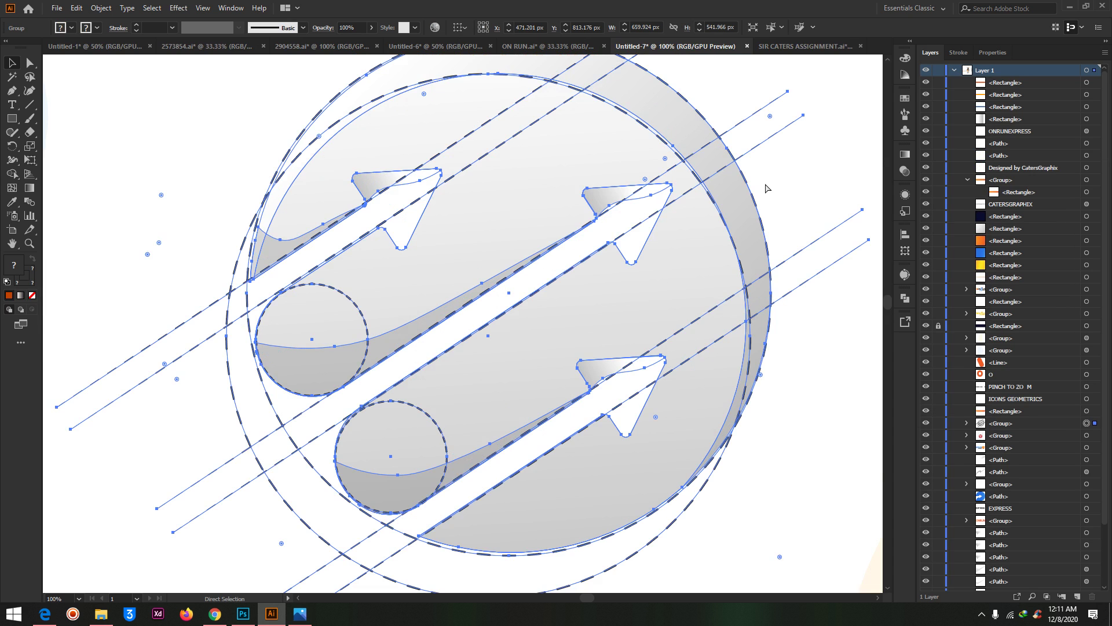
{"action": "key", "text": "ctrl+minus"}
{"action": "left_click", "coordinate": [698, 194]}
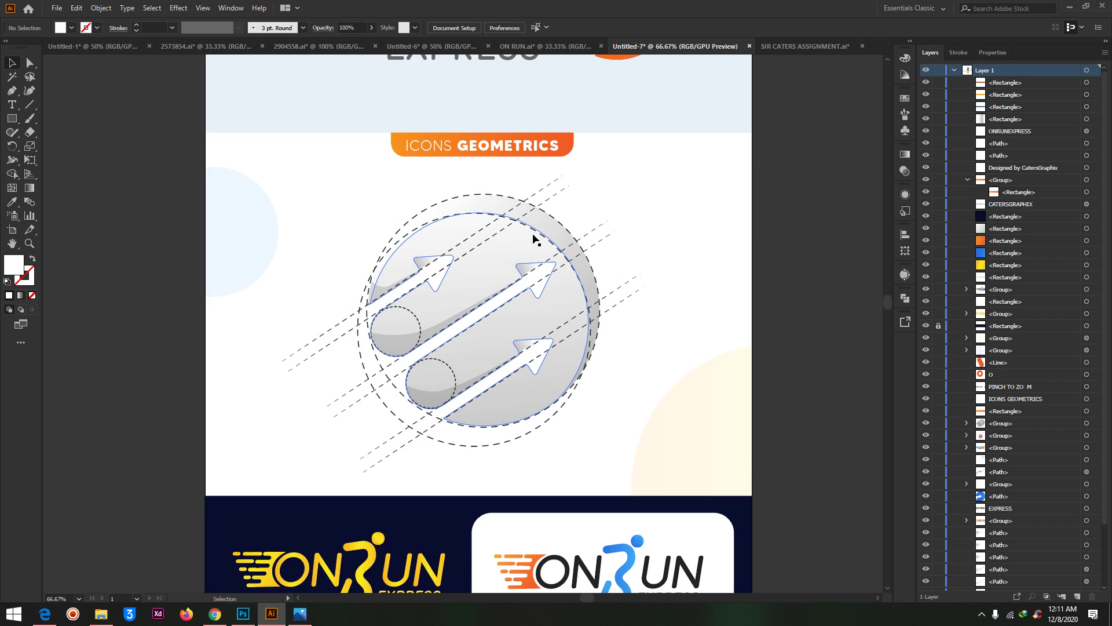
Move the grey geometric icon group partly off its artboard, and undo the move
{"action": "left_click_drag", "start_coordinate": [486, 231], "coordinate": [588, 235]}
{"action": "key", "text": "ctrl+z"}
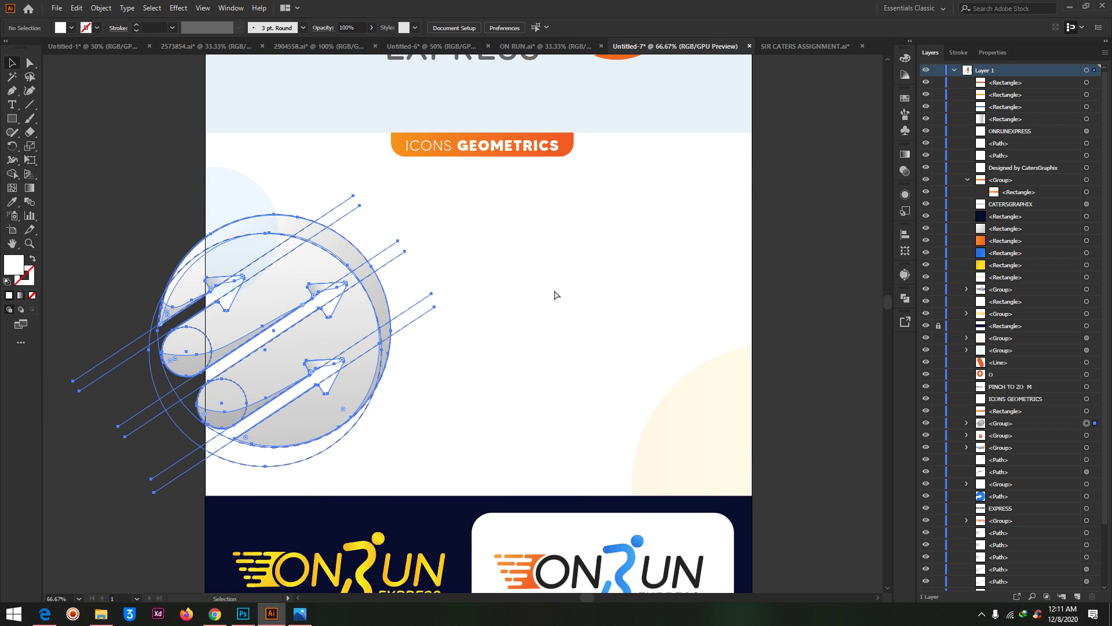
{"action": "key", "text": "ctrl+z"}
{"action": "left_click", "coordinate": [654, 171]}
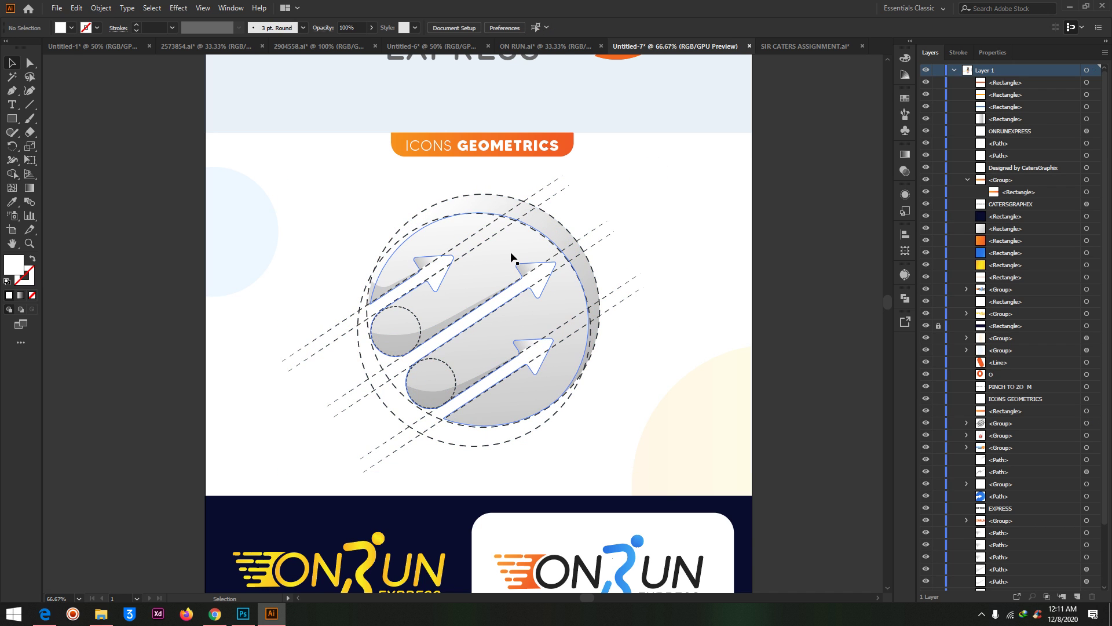
Return to the SIR CATERS ASSIGNMENT document and move the upper logo's front orange gradient shape out to the left of the logo
{"action": "left_click", "coordinate": [802, 45]}
{"action": "left_click_drag", "start_coordinate": [367, 138], "coordinate": [155, 254]}
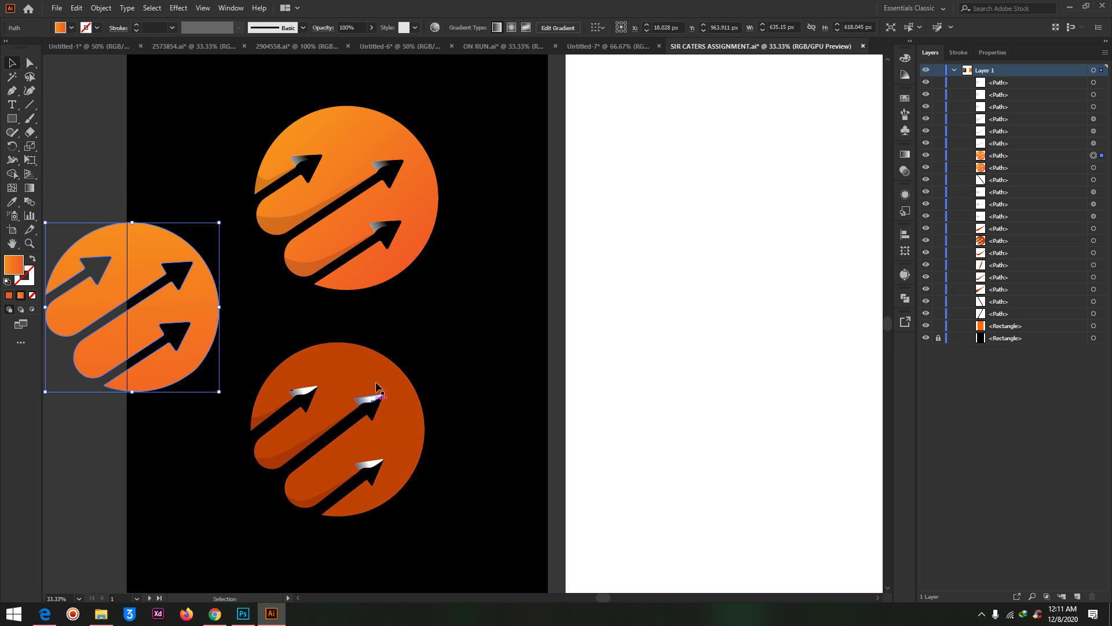
{"action": "left_click_drag", "start_coordinate": [149, 249], "coordinate": [149, 185]}
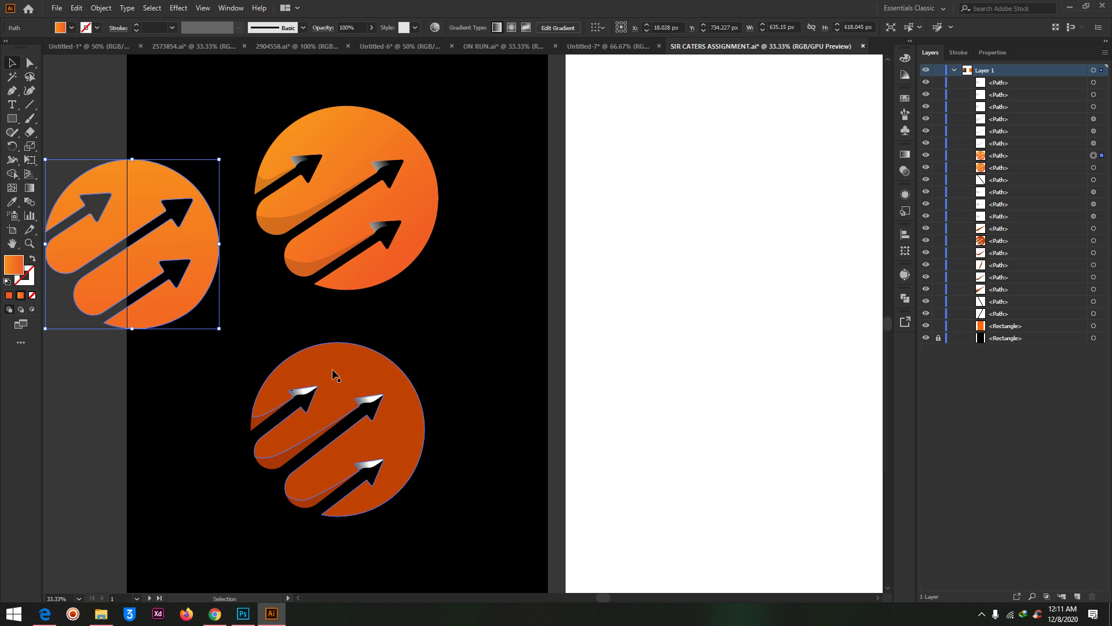
Undo the moves of the upper logo's front orange shape and of the whole lower logo
{"action": "key", "text": "ctrl+z"}
{"action": "key", "text": "ctrl+z"}
{"action": "key", "text": "ctrl+z"}
{"action": "key", "text": "ctrl+z"}
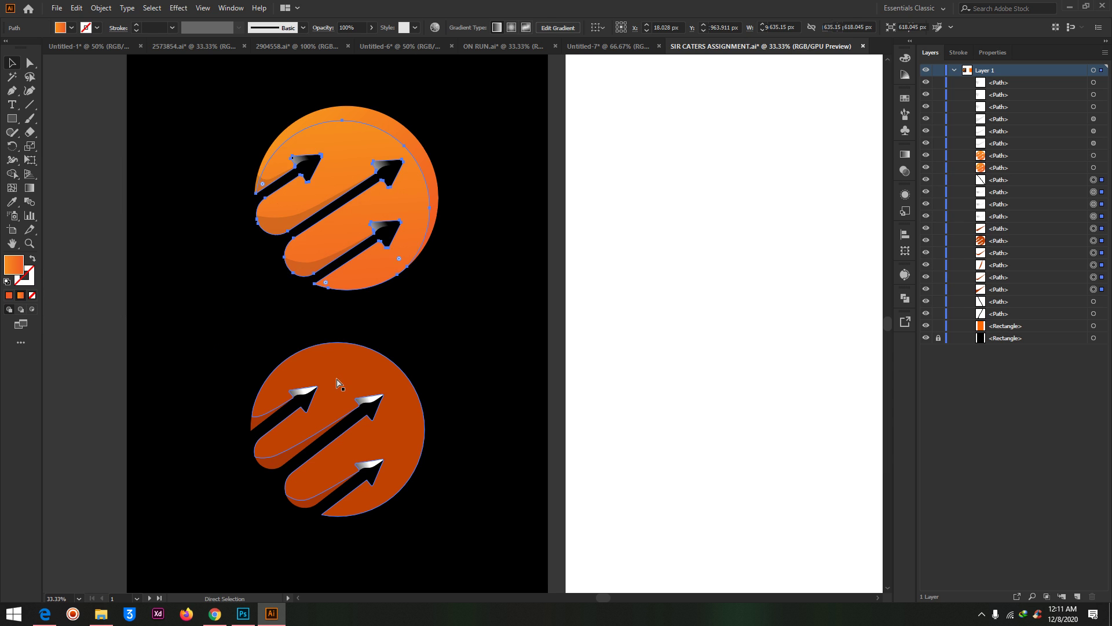
{"action": "key", "text": "ctrl+z"}
{"action": "left_click", "coordinate": [510, 273]}
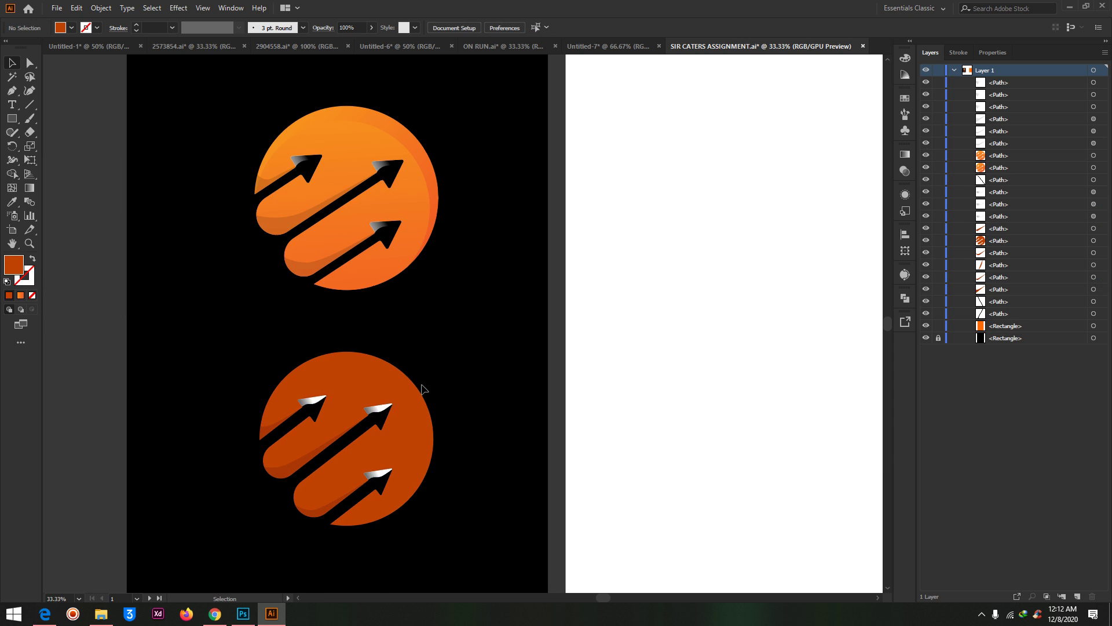
Move the small dark shadow shape beside the lower logo's first arrow out to the left and reposition it
{"action": "key", "text": "ctrl+plus"}
{"action": "scroll", "coordinate": [457, 324], "scroll_direction": "up", "scroll_amount": 3}
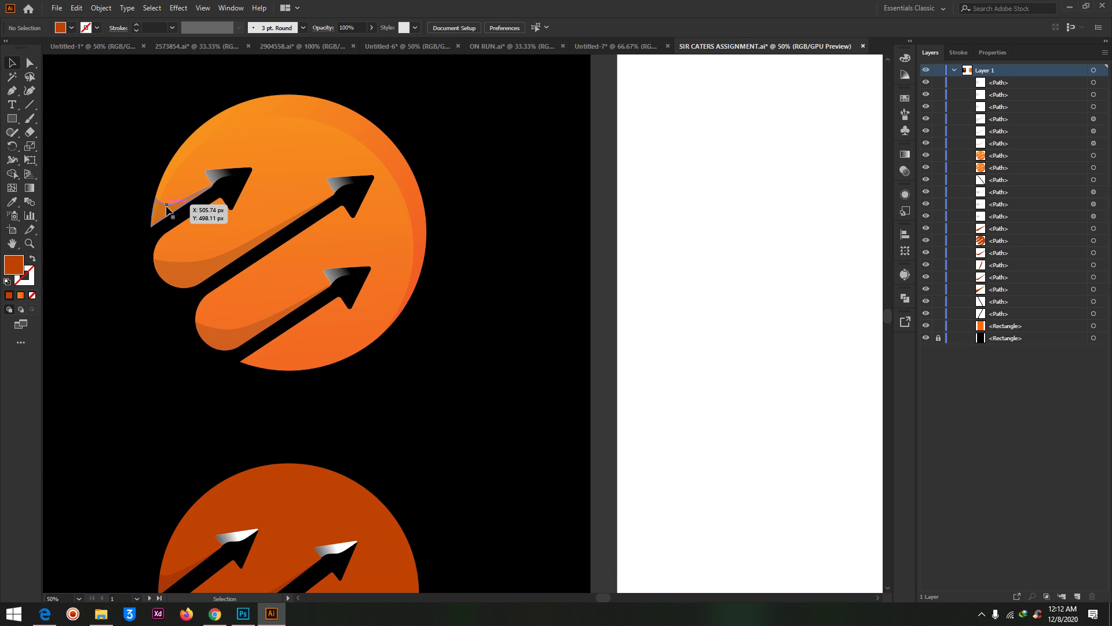
{"action": "key", "text": "ctrl+minus"}
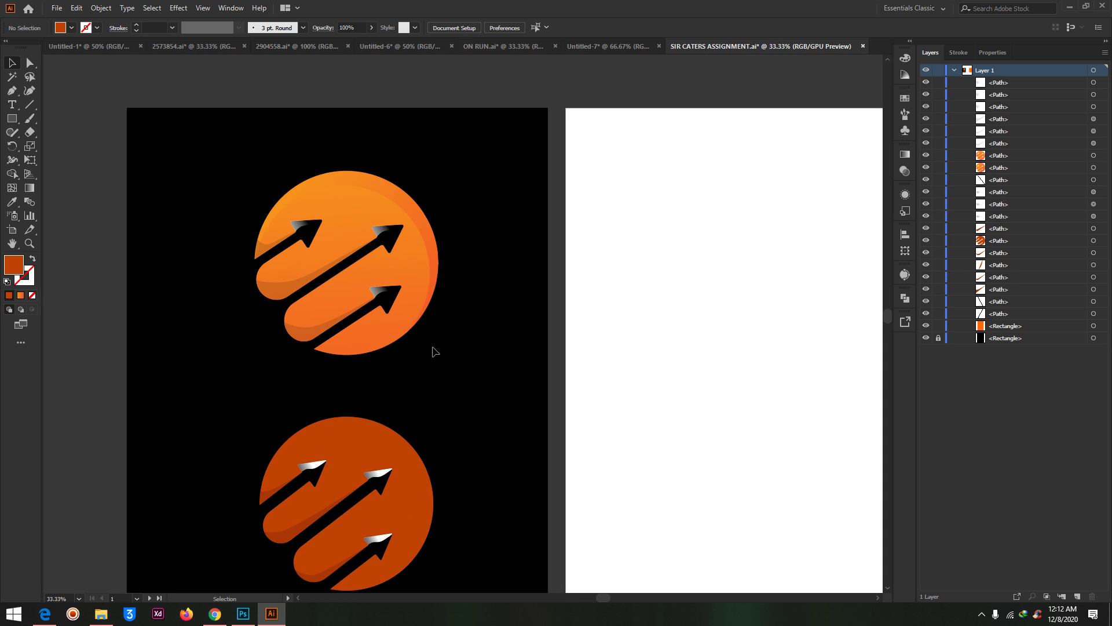
{"action": "scroll", "coordinate": [438, 364], "scroll_direction": "down", "scroll_amount": 1}
{"action": "scroll", "coordinate": [438, 364], "scroll_direction": "down", "scroll_amount": 2}
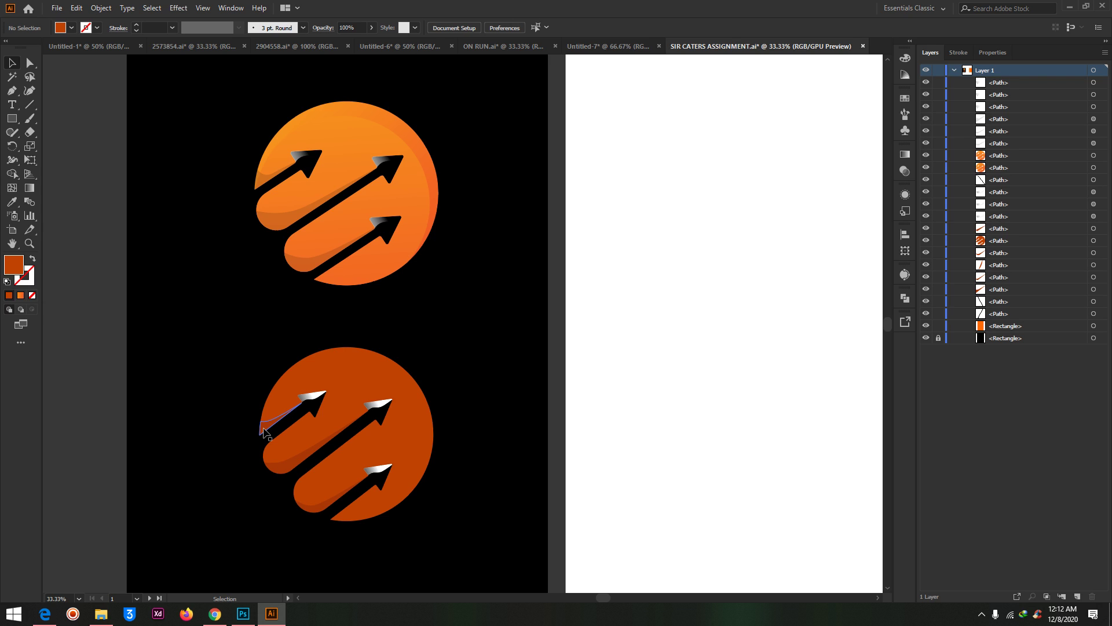
{"action": "left_click_drag", "start_coordinate": [263, 432], "coordinate": [197, 375]}
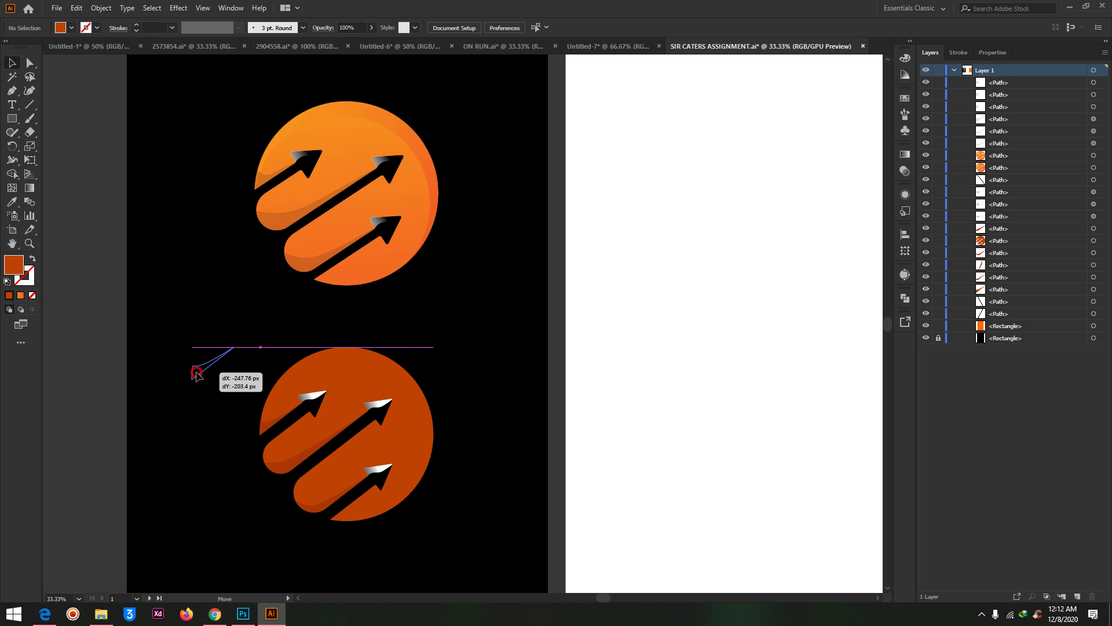
{"action": "left_click_drag", "start_coordinate": [196, 376], "coordinate": [196, 376]}
{"action": "key", "text": "ctrl+equal"}
{"action": "key", "text": "ctrl+equal"}
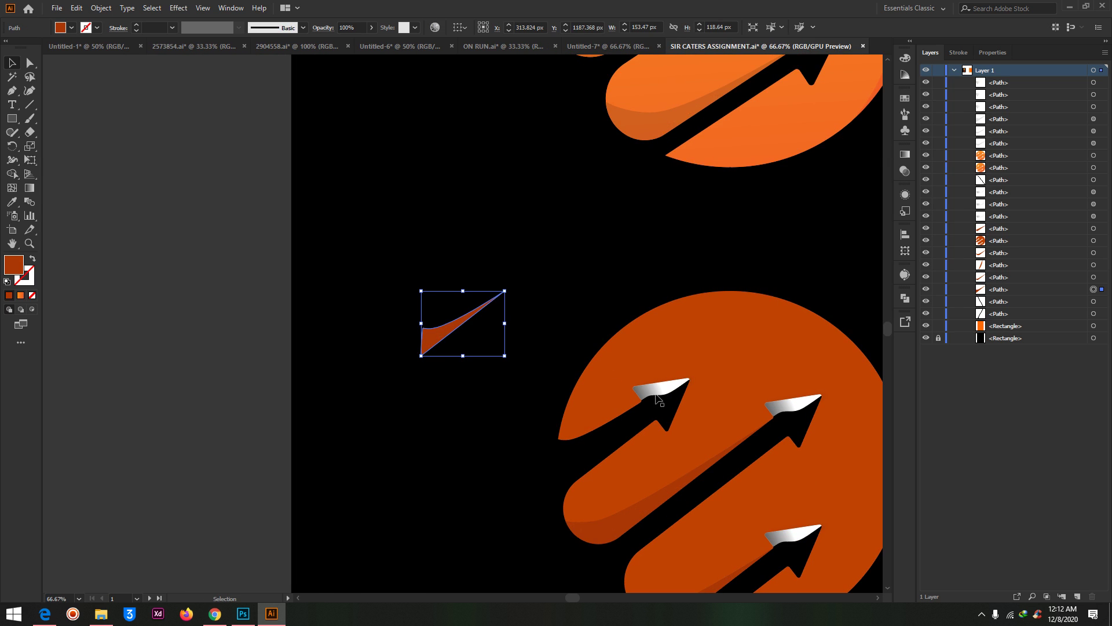
{"action": "left_click_drag", "start_coordinate": [437, 338], "coordinate": [466, 398]}
Undo the moves of the lower logo's small shadow shape and clear the selection
{"action": "key", "text": "ctrl+minus"}
{"action": "key", "text": "v"}
{"action": "key", "text": "ctrl+z"}
{"action": "key", "text": "ctrl+z"}
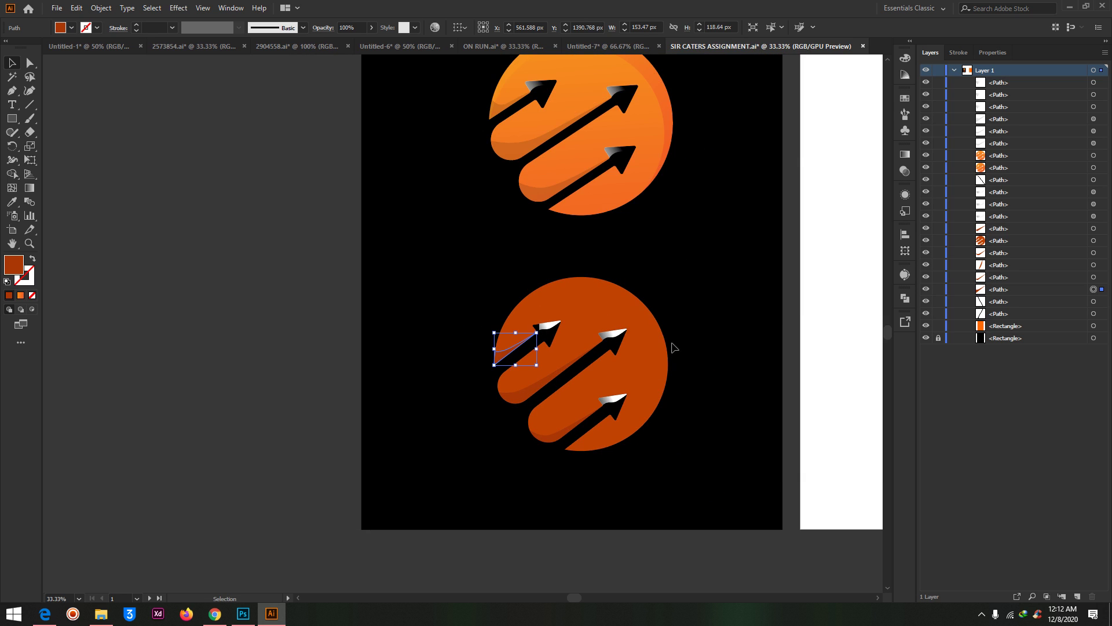
{"action": "key", "text": "ctrl+minus"}
{"action": "left_click", "coordinate": [624, 328]}
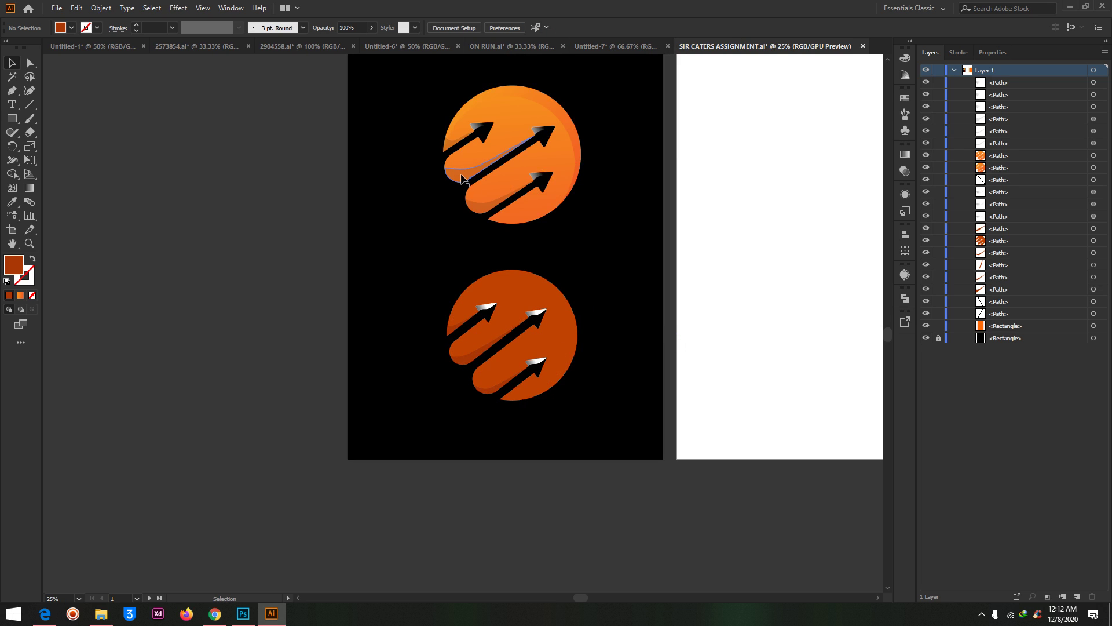
Move the middle shadow shapes of the upper and lower logos onto the white artboard, one below the other
{"action": "left_click_drag", "start_coordinate": [462, 179], "coordinate": [743, 168]}
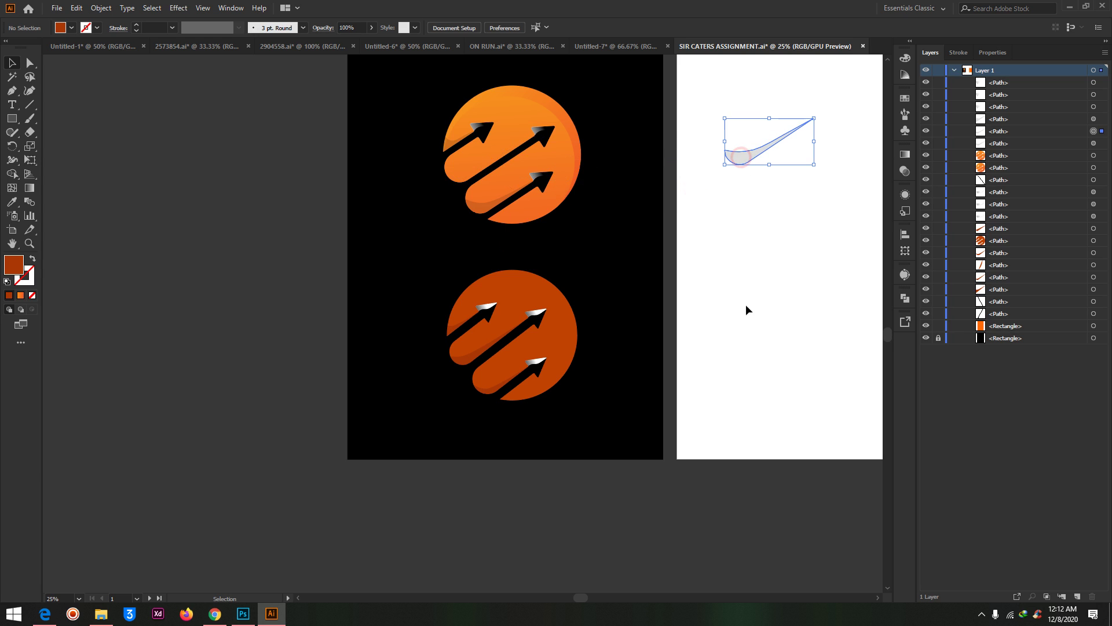
{"action": "left_click", "coordinate": [746, 308]}
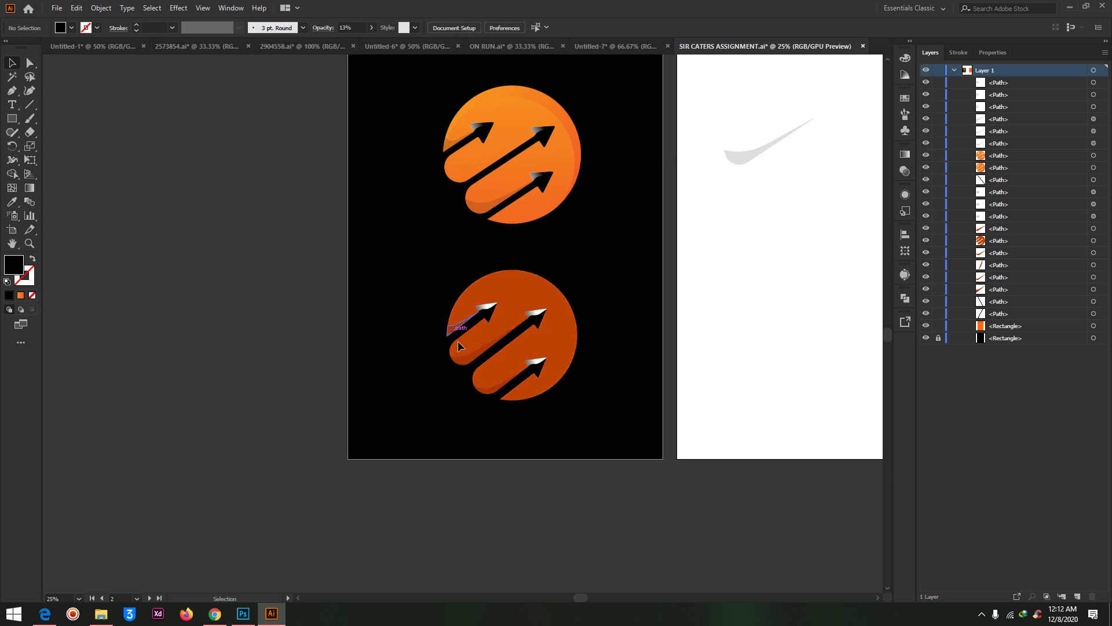
{"action": "left_click_drag", "start_coordinate": [463, 361], "coordinate": [749, 209]}
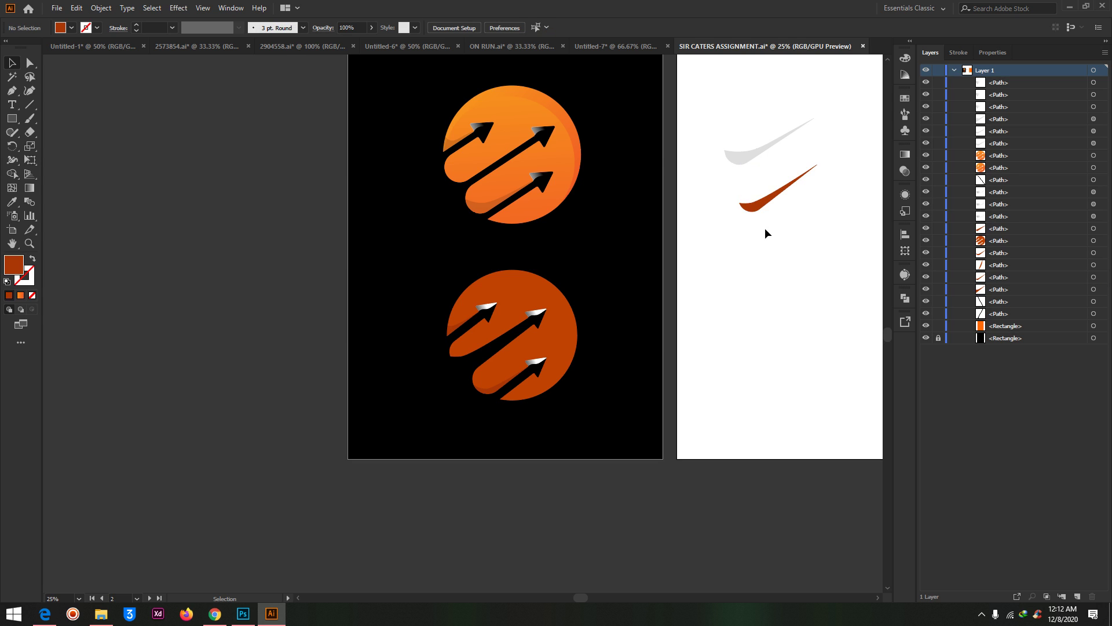
Undo moving both middle shadow shapes onto the white artboard and clear the selection
{"action": "key", "text": "ctrl+z"}
{"action": "key", "text": "ctrl+z"}
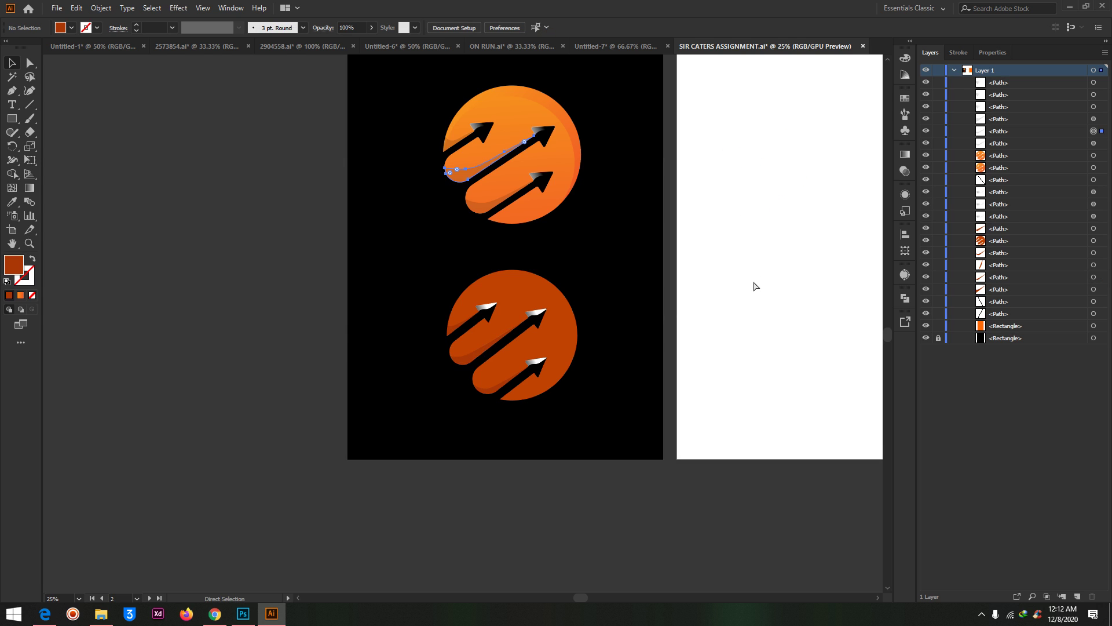
{"action": "left_click", "coordinate": [603, 288]}
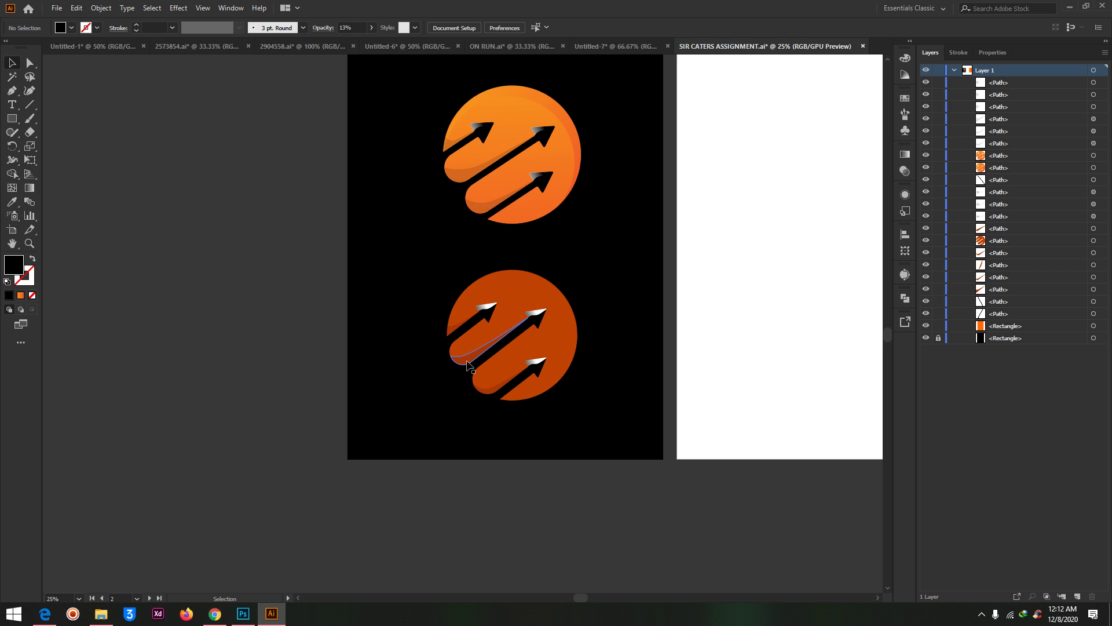
Try pulling the upper logo's middle shadow shape out to the left of the logo, and undo it
{"action": "left_click_drag", "start_coordinate": [468, 177], "coordinate": [375, 171]}
{"action": "left_click_drag", "start_coordinate": [457, 144], "coordinate": [445, 148]}
{"action": "left_click", "coordinate": [432, 165]}
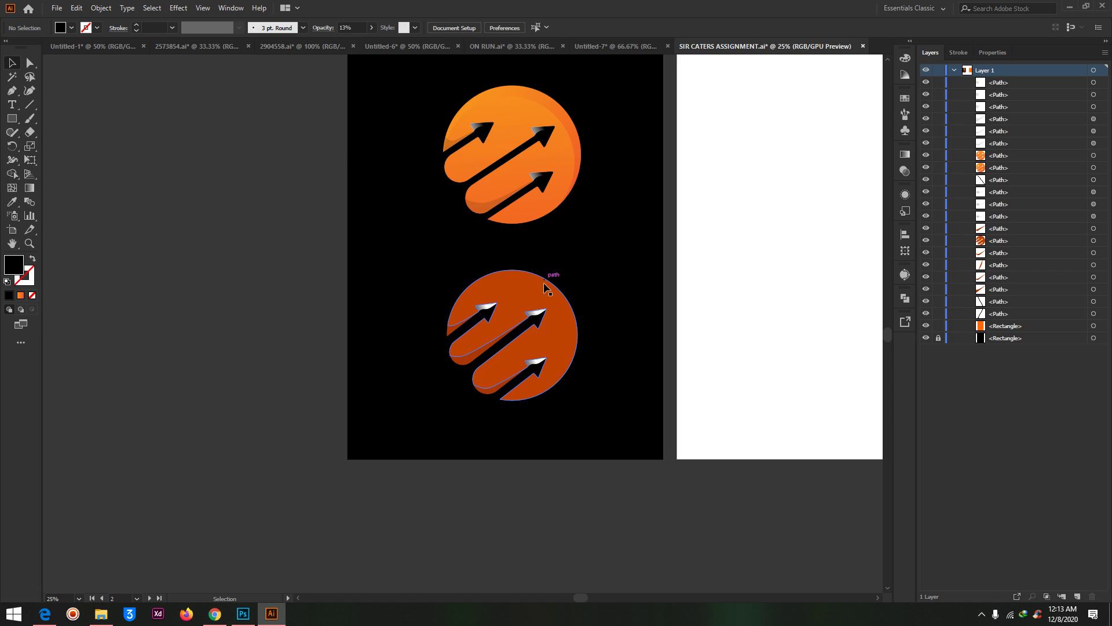
{"action": "key", "text": "ctrl+z"}
{"action": "left_click", "coordinate": [447, 385]}
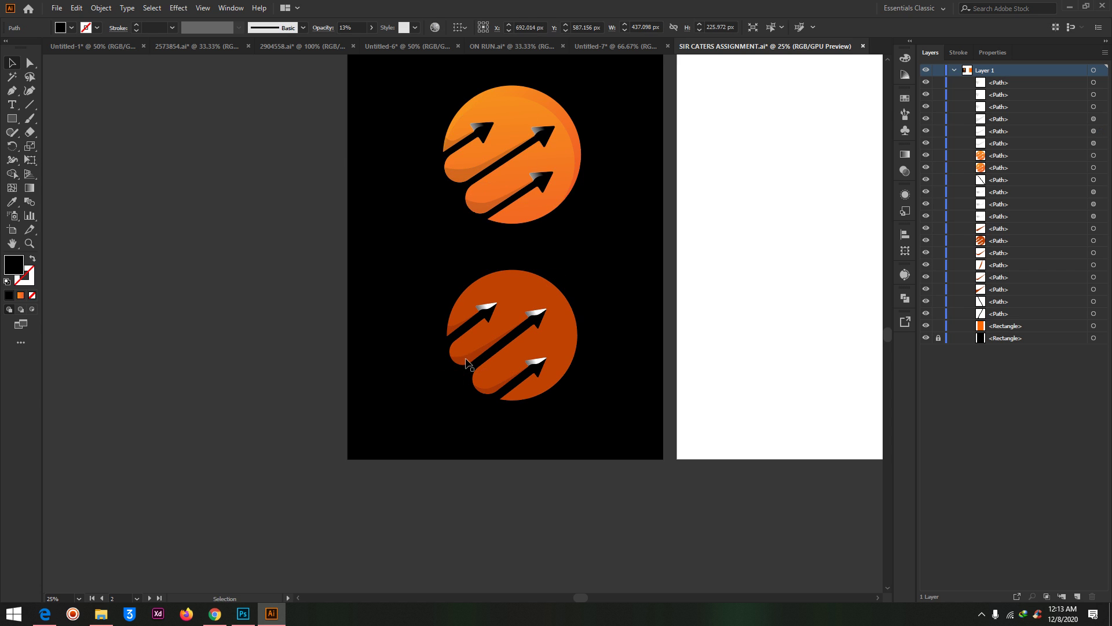
Move the lower logo's three dark shadow shapes out to the left, separate from the red body
{"action": "left_click_drag", "start_coordinate": [464, 359], "coordinate": [269, 389]}
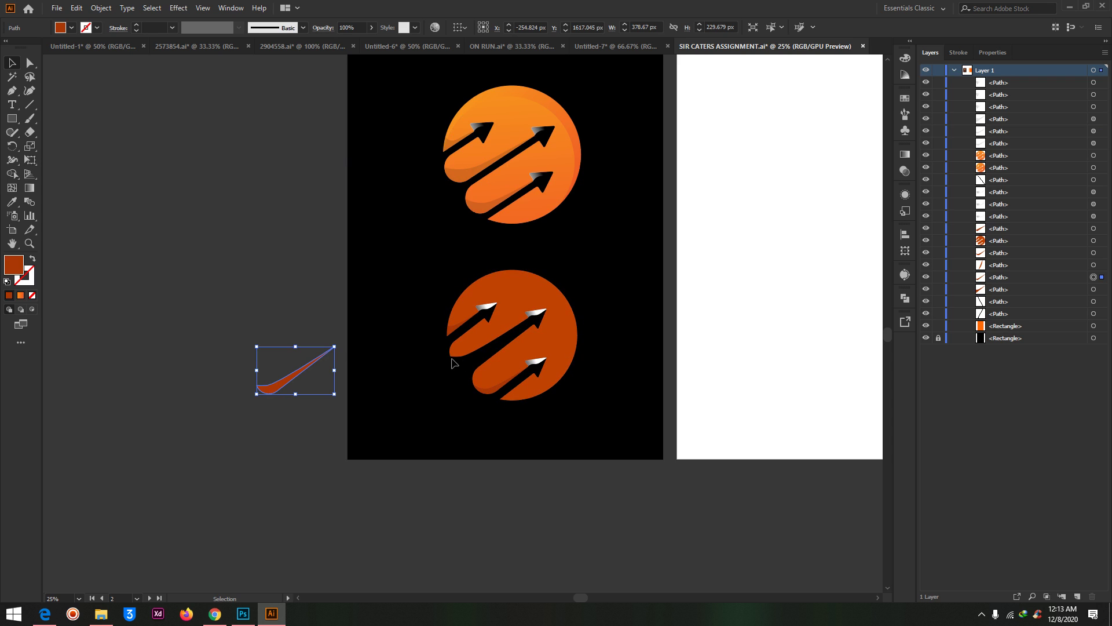
{"action": "mouse_move", "coordinate": [453, 340]}
{"action": "left_mouse_down"}
{"action": "mouse_move", "coordinate": [442, 323]}
{"action": "mouse_move", "coordinate": [356, 299]}
{"action": "left_mouse_up"}
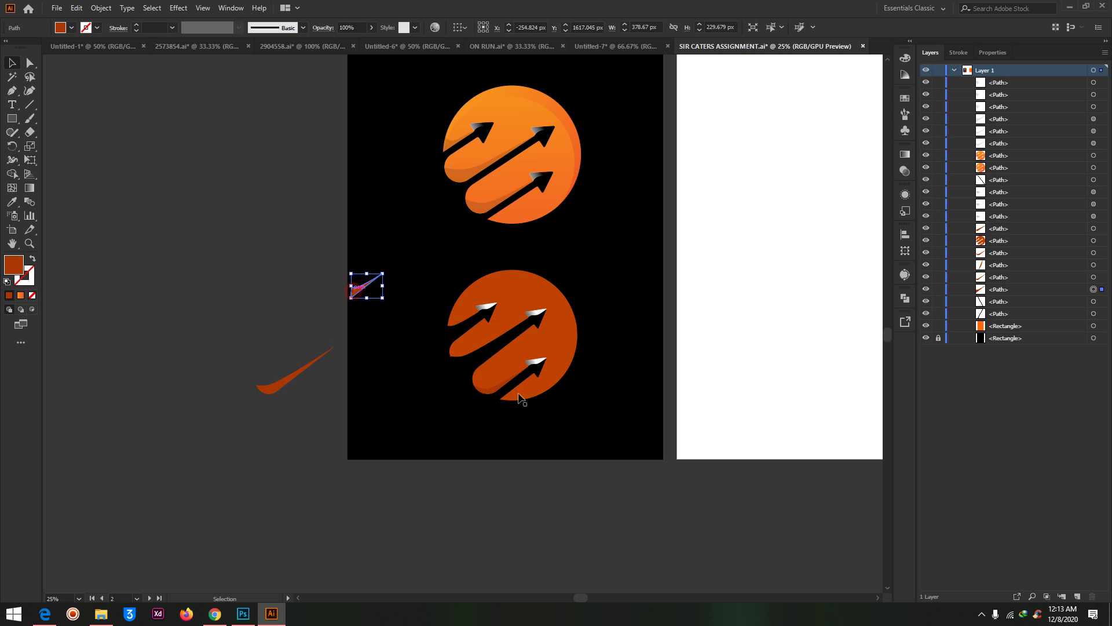
{"action": "left_click_drag", "start_coordinate": [493, 389], "coordinate": [371, 411]}
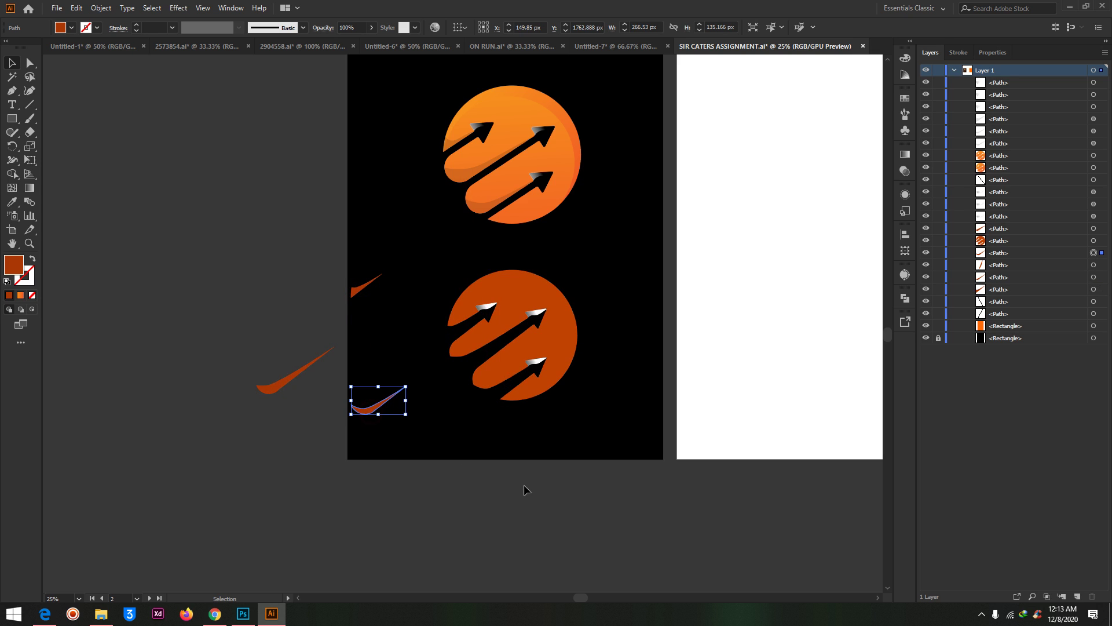
Undo the moves of the lower logo's three shadow shapes and clear the selection
{"action": "key", "text": "ctrl+z"}
{"action": "key", "text": "ctrl+z"}
{"action": "key", "text": "ctrl+z"}
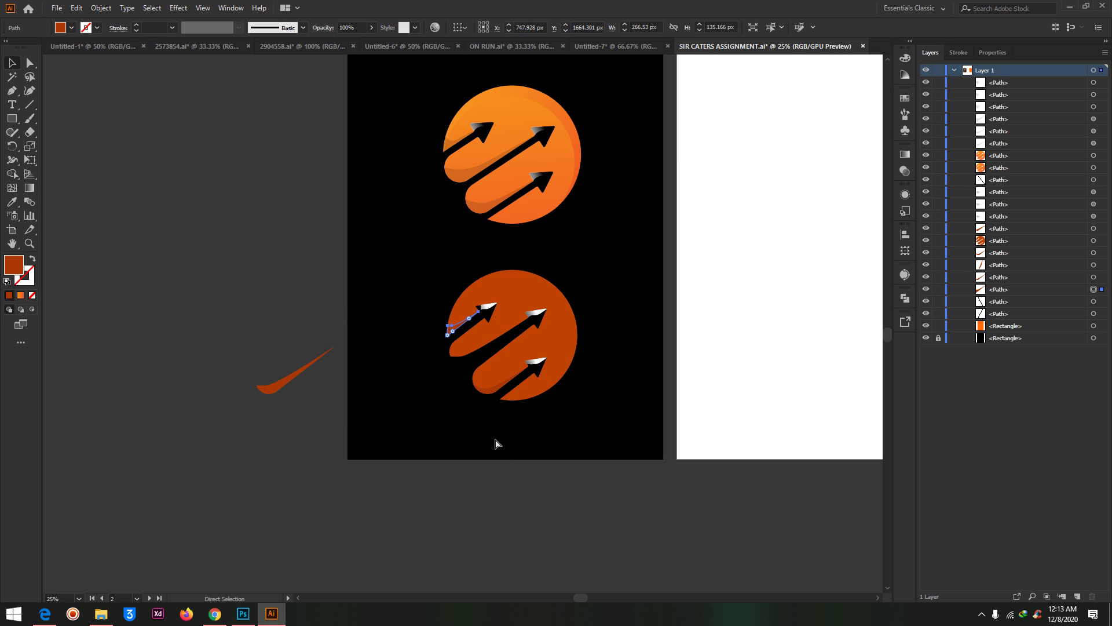
{"action": "left_click", "coordinate": [619, 316]}
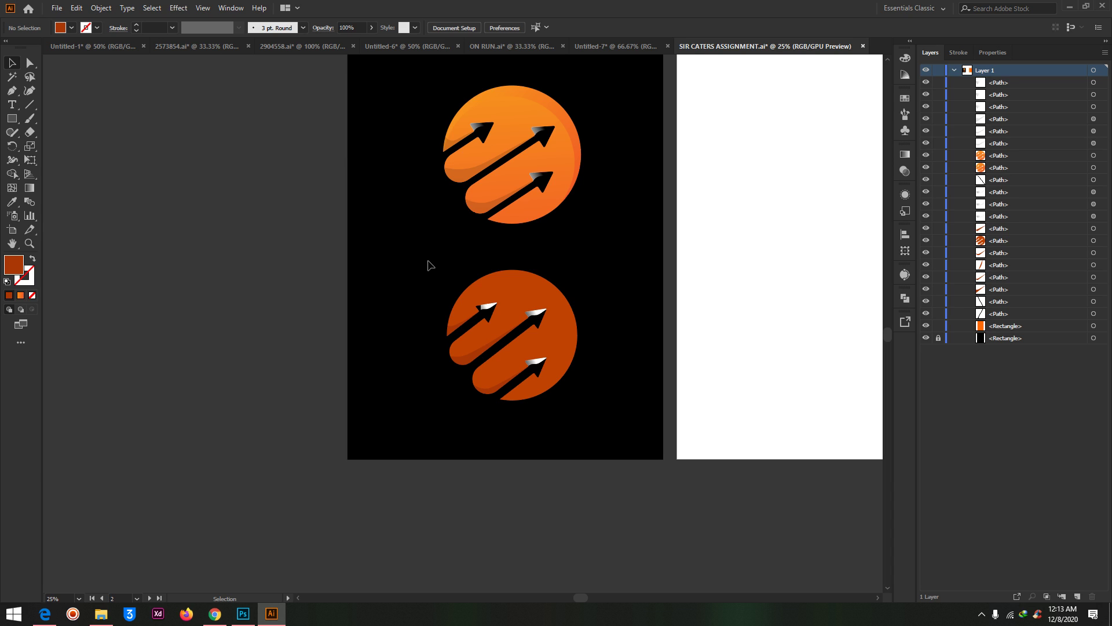
Enlarge the entire lower logo proportionally to about 670 px wide and shift it slightly to the left
{"action": "left_click_drag", "start_coordinate": [428, 261], "coordinate": [631, 441]}
{"action": "left_click_drag", "start_coordinate": [578, 402], "coordinate": [584, 407]}
{"action": "left_click_drag", "start_coordinate": [571, 354], "coordinate": [557, 356]}
{"action": "left_click", "coordinate": [616, 290]}
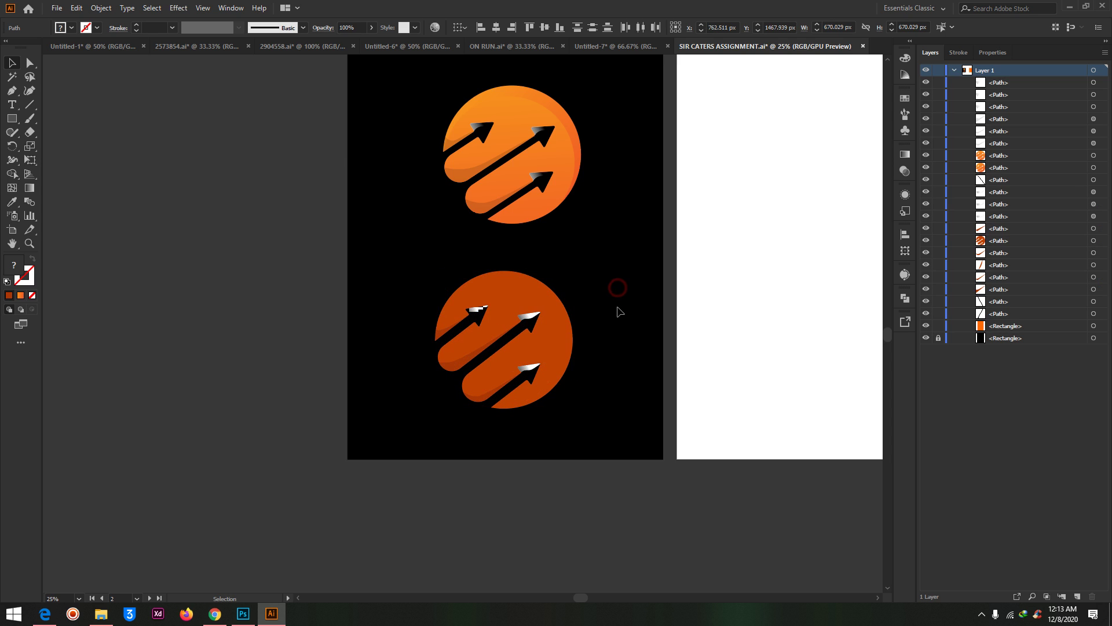
Inspect the white gradient highlight on the first arrowhead of the lower logo up close
{"action": "left_click", "coordinate": [470, 311]}
{"action": "key", "text": "ctrl+equal"}
{"action": "key", "text": "ctrl+equal"}
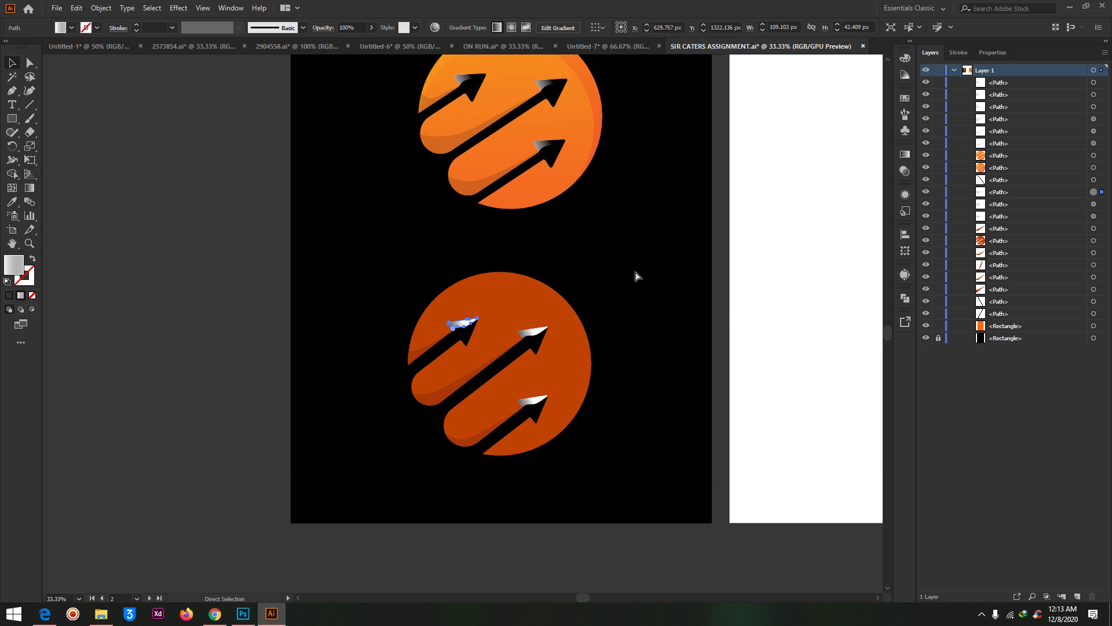
{"action": "key", "text": "ctrl+minus"}
{"action": "left_click", "coordinate": [609, 333]}
{"action": "scroll", "coordinate": [642, 379], "scroll_direction": "up", "scroll_amount": 2}
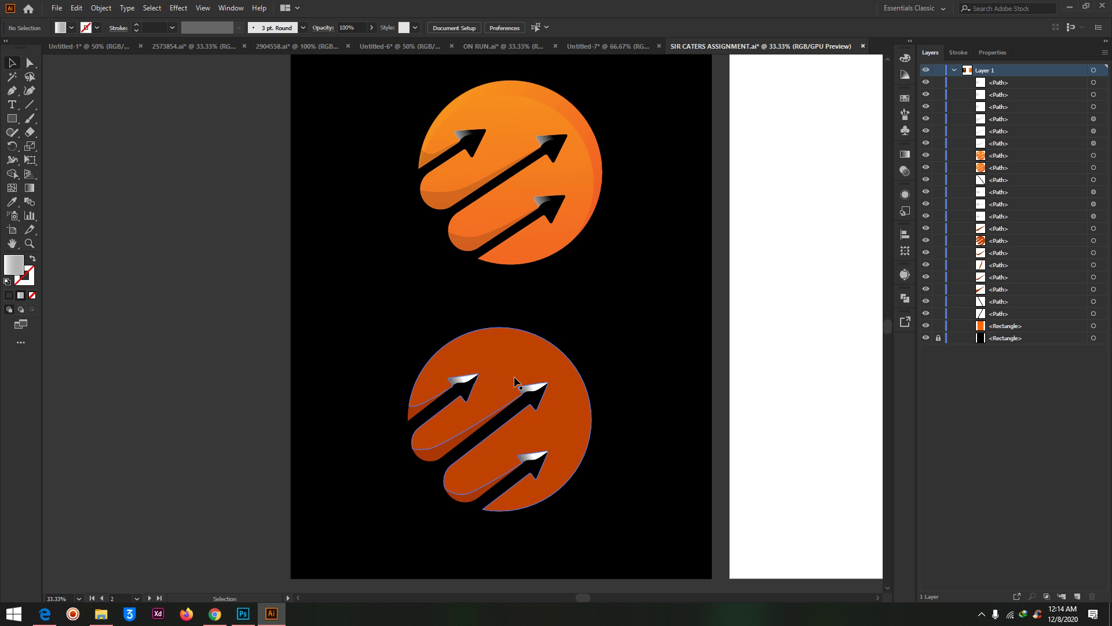
Check the lower logo's main red shape, and move the small shadow shape beside its first arrow out to the left
{"action": "left_click", "coordinate": [633, 312]}
{"action": "left_click", "coordinate": [511, 358]}
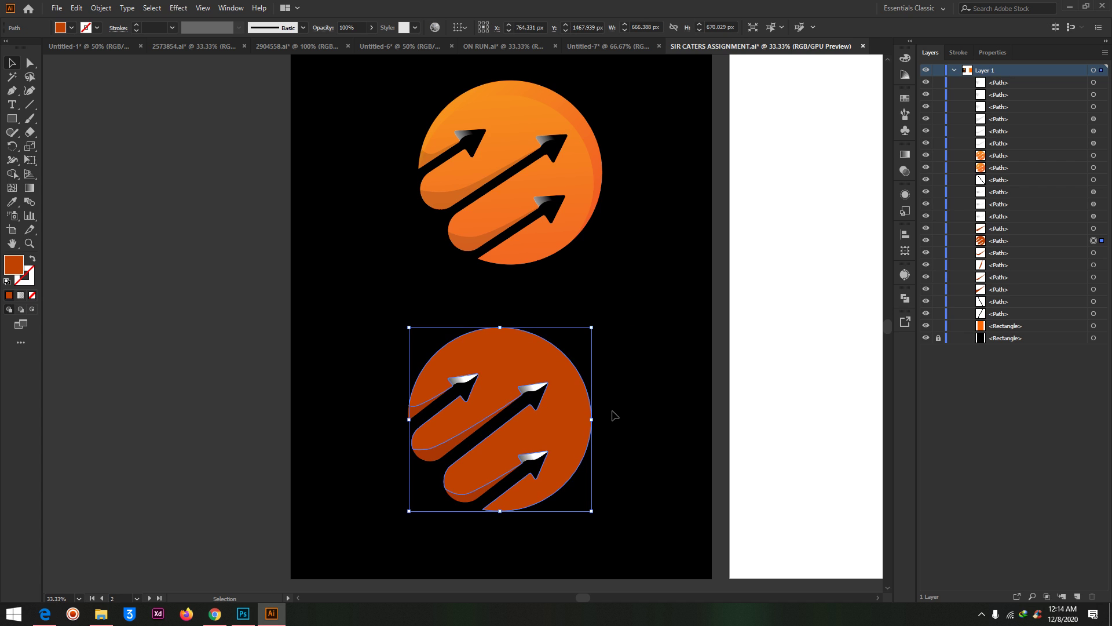
{"action": "left_click", "coordinate": [639, 319]}
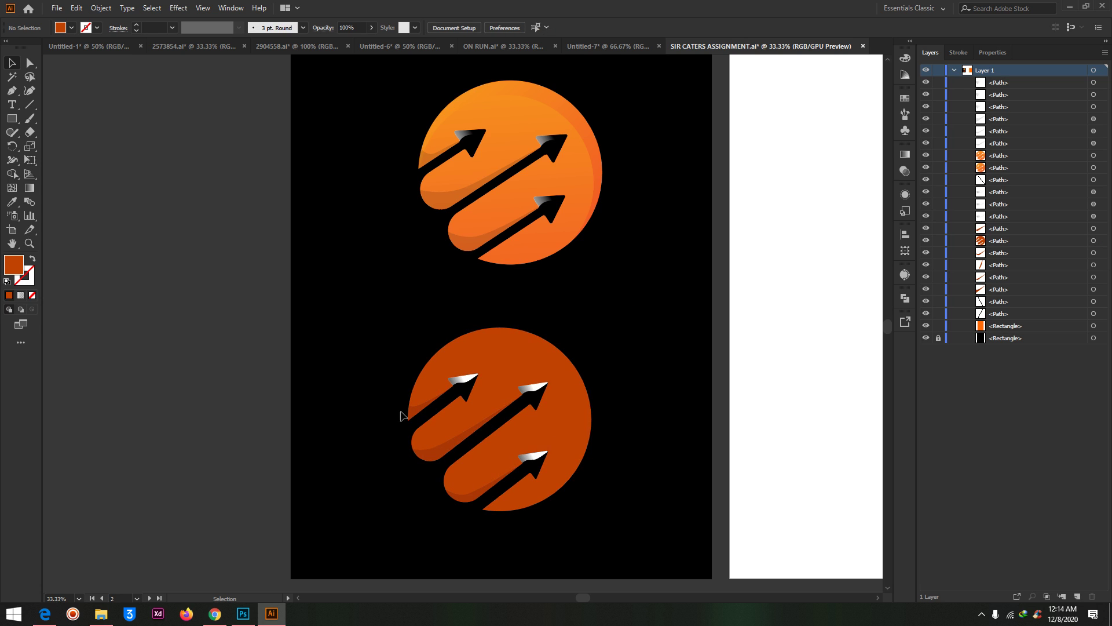
{"action": "left_click_drag", "start_coordinate": [415, 417], "coordinate": [328, 439]}
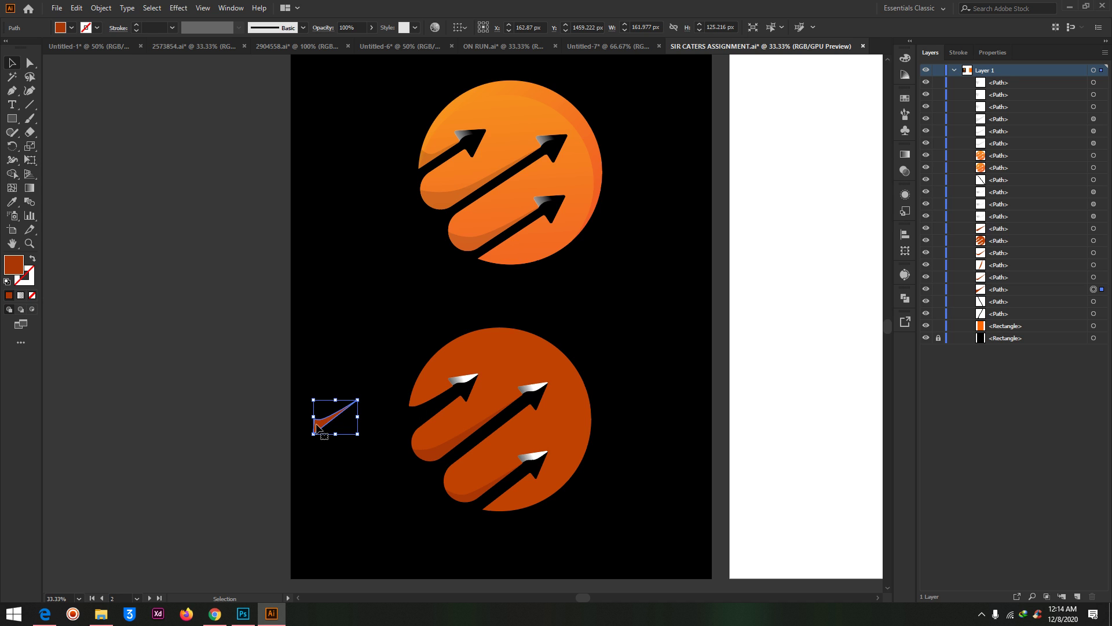
Change the fill of the lower logo's main red shape to the darker #963308 and deselect it
{"action": "left_click", "coordinate": [345, 451]}
{"action": "left_click", "coordinate": [508, 359]}
{"action": "double_click", "coordinate": [15, 265]}
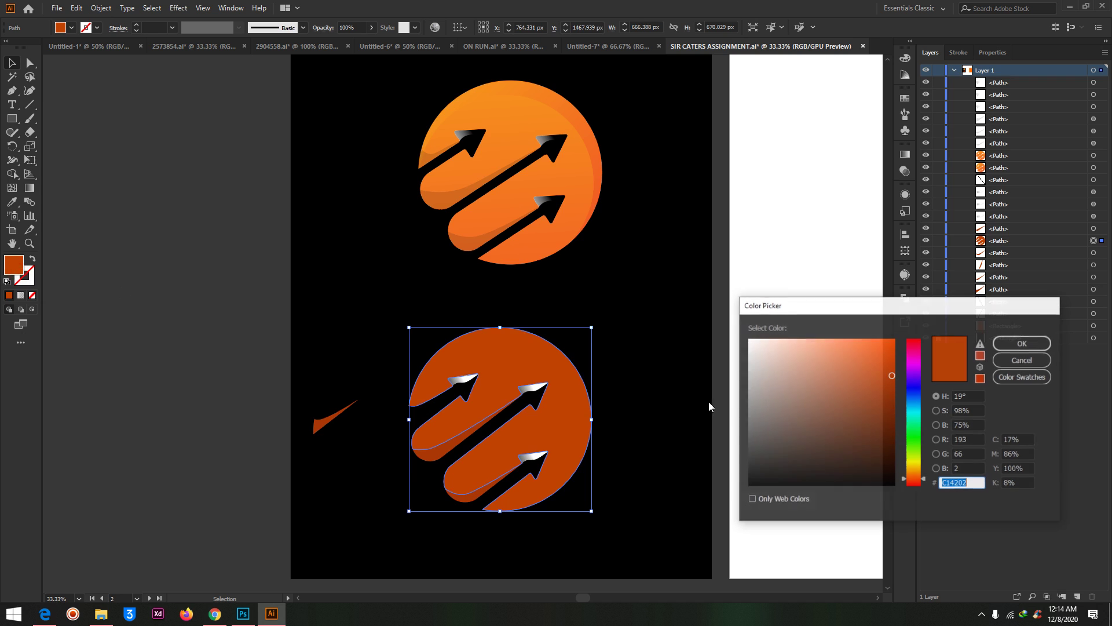
{"action": "left_click", "coordinate": [888, 399]}
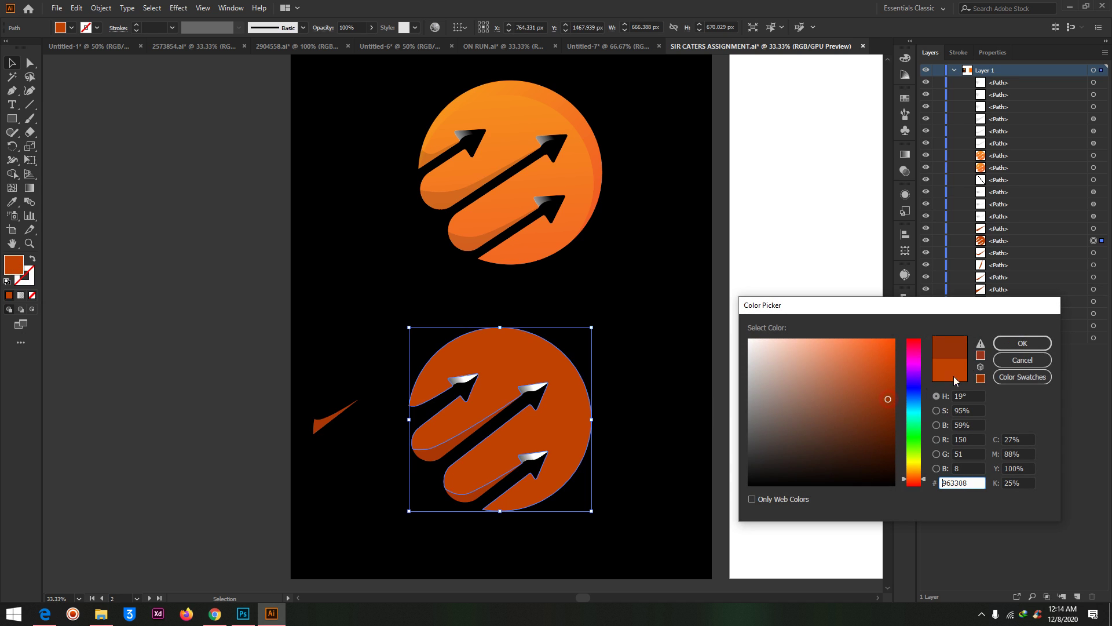
{"action": "left_click", "coordinate": [1022, 344]}
{"action": "left_click", "coordinate": [641, 442]}
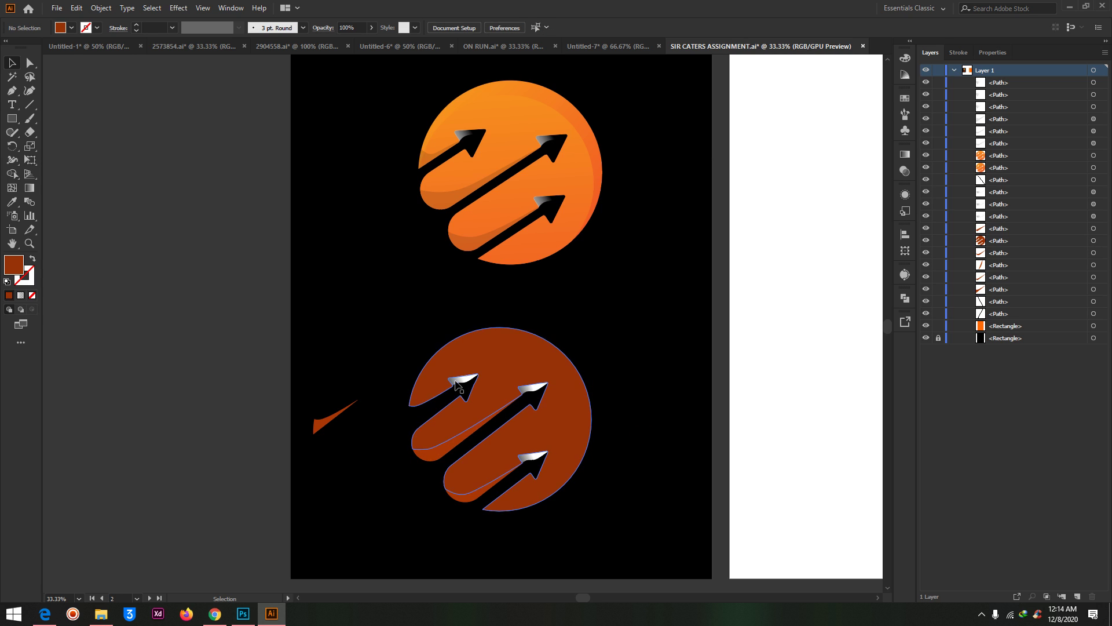
Undo the lower logo's recolouring and the move of its first arrow's shadow shape, and clear the selection
{"action": "key", "text": "ctrl+z"}
{"action": "key", "text": "ctrl+z"}
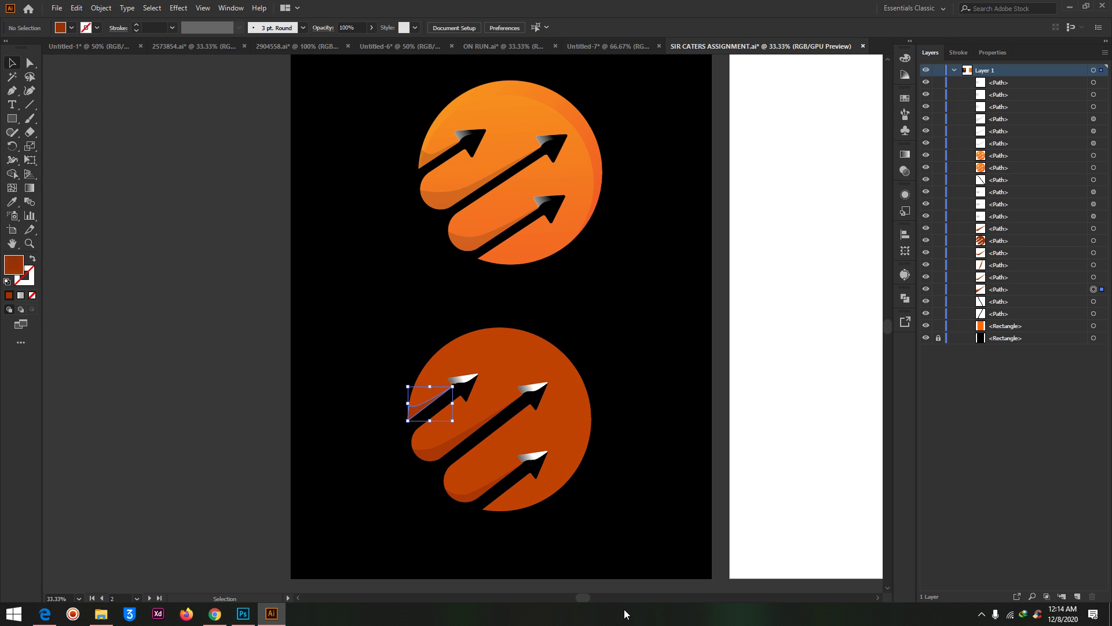
{"action": "key", "text": "ctrl+h"}
{"action": "left_click", "coordinate": [666, 366]}
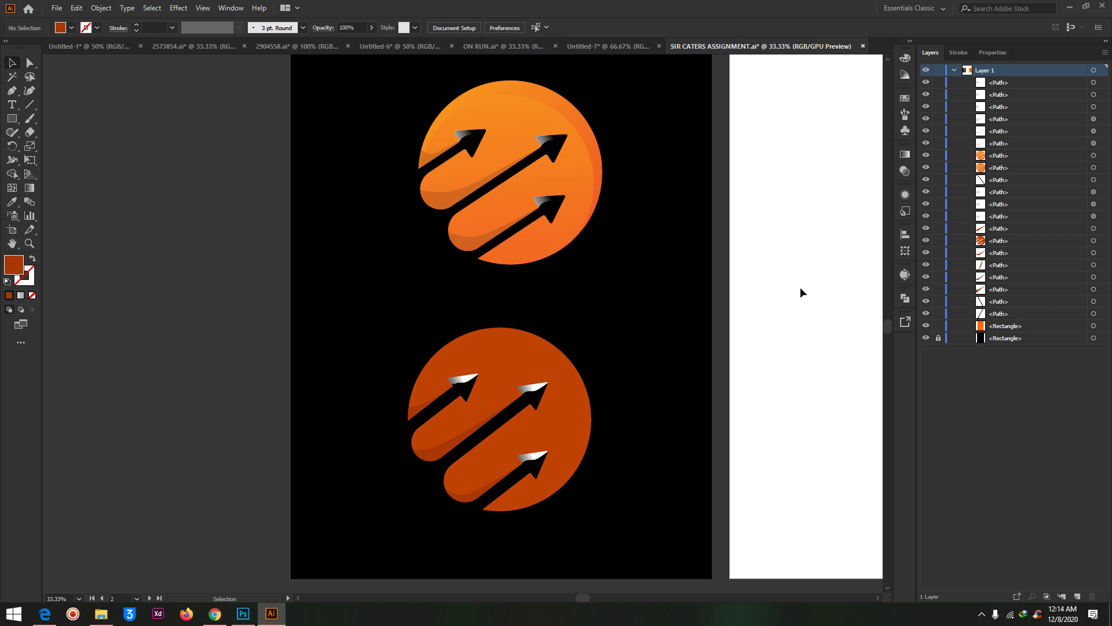
Draw a square about 294 px wide on the white artboard and fill it with dark green #317517
{"action": "scroll", "coordinate": [801, 292], "scroll_direction": "right", "scroll_amount": 2}
{"action": "left_click", "coordinate": [12, 118]}
{"action": "mouse_move", "coordinate": [662, 235]}
{"action": "left_mouse_down"}
{"action": "mouse_move", "coordinate": [745, 298]}
{"action": "mouse_move", "coordinate": [744, 317]}
{"action": "left_mouse_up"}
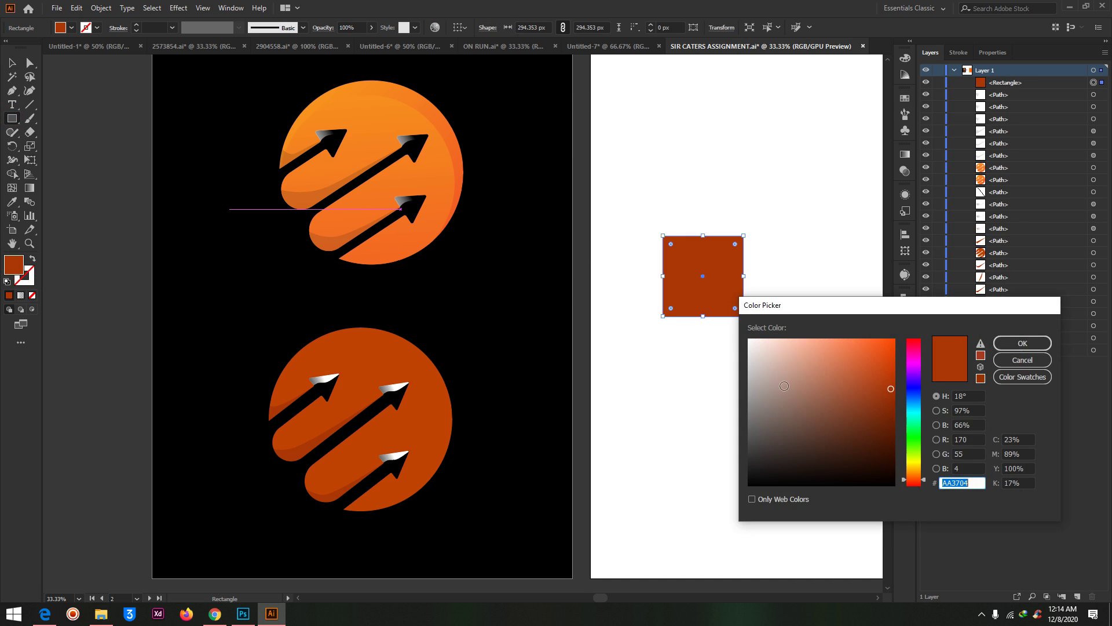
{"action": "left_click", "coordinate": [920, 443]}
{"action": "left_click_drag", "start_coordinate": [883, 403], "coordinate": [864, 415]}
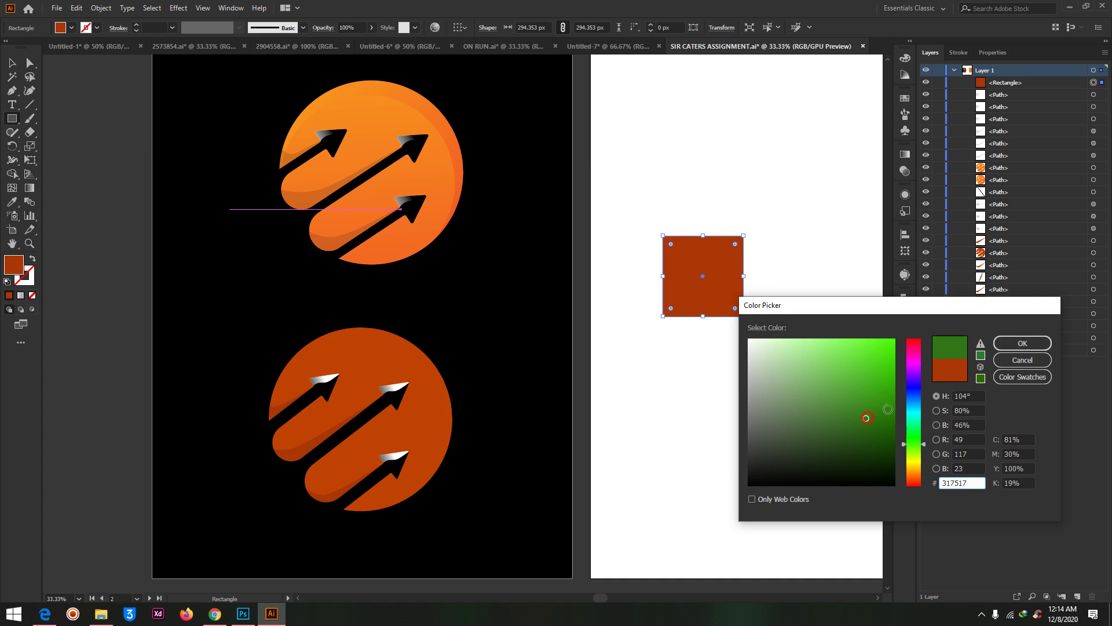
{"action": "left_click", "coordinate": [1022, 343]}
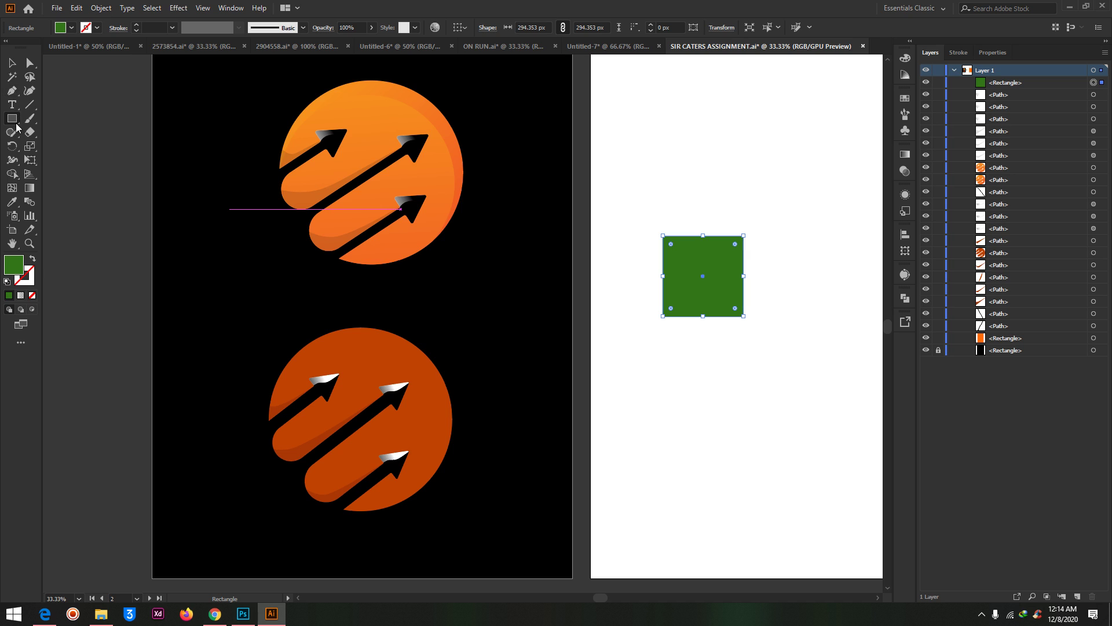
Duplicate the green square diagonally up to the right so both overlap, and fill the copy with black
{"action": "left_click", "coordinate": [29, 63]}
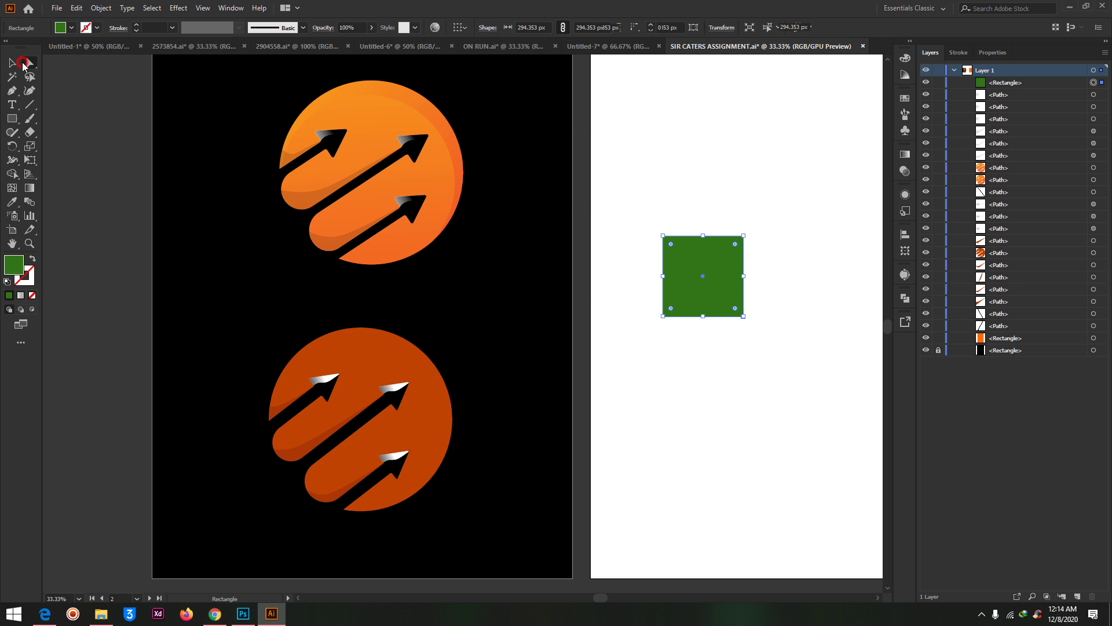
{"action": "left_click", "coordinate": [637, 209]}
{"action": "left_click_drag", "start_coordinate": [703, 282], "coordinate": [726, 261]}
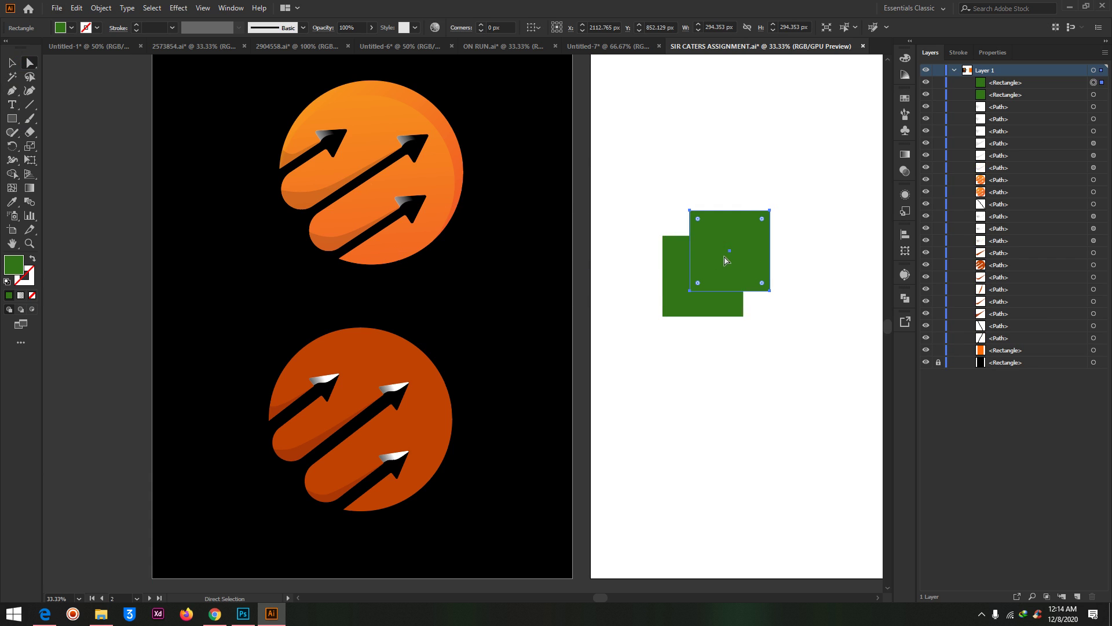
{"action": "double_click", "coordinate": [19, 268]}
{"action": "left_click_drag", "start_coordinate": [779, 461], "coordinate": [744, 498]}
{"action": "left_click", "coordinate": [1022, 343]}
Select both squares and remove the part of the black one outside the green square with the Shape Builder
{"action": "left_click", "coordinate": [683, 304], "text": "shift"}
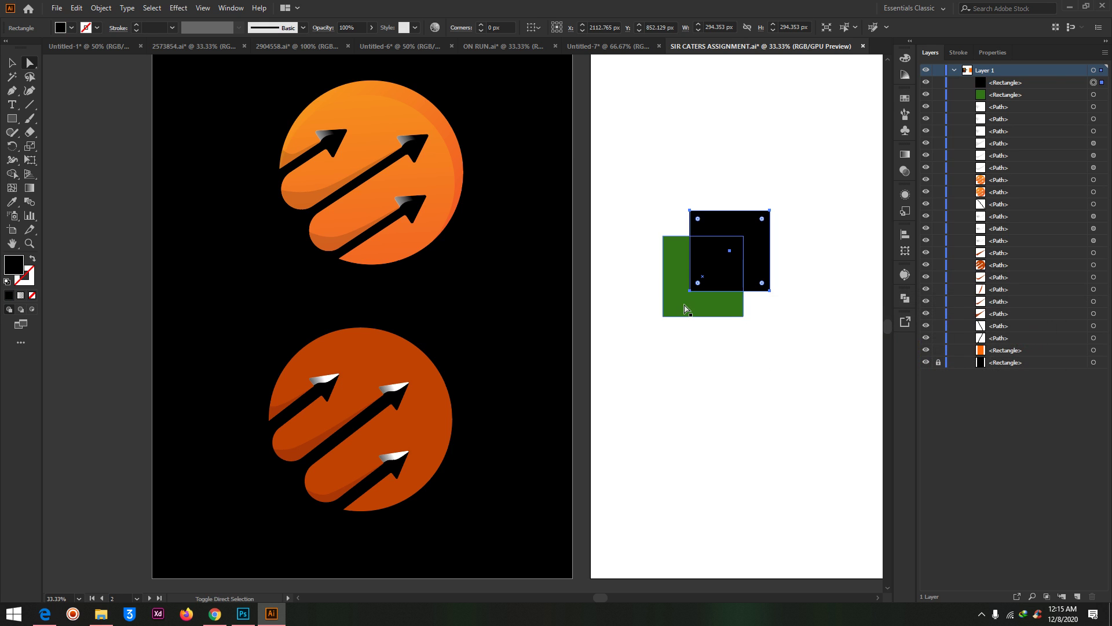
{"action": "left_click", "coordinate": [12, 174]}
{"action": "left_click", "coordinate": [733, 224], "text": "alt"}
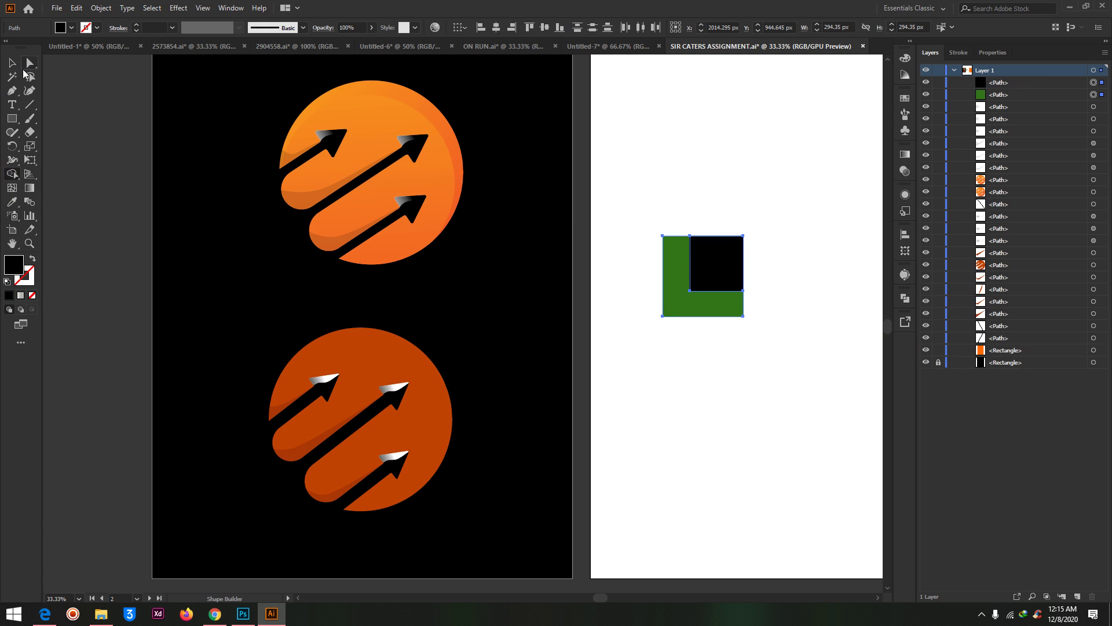
Select only the remaining black piece and lower its opacity to 21%
{"action": "left_click", "coordinate": [27, 65]}
{"action": "left_click", "coordinate": [731, 173]}
{"action": "left_click", "coordinate": [718, 254]}
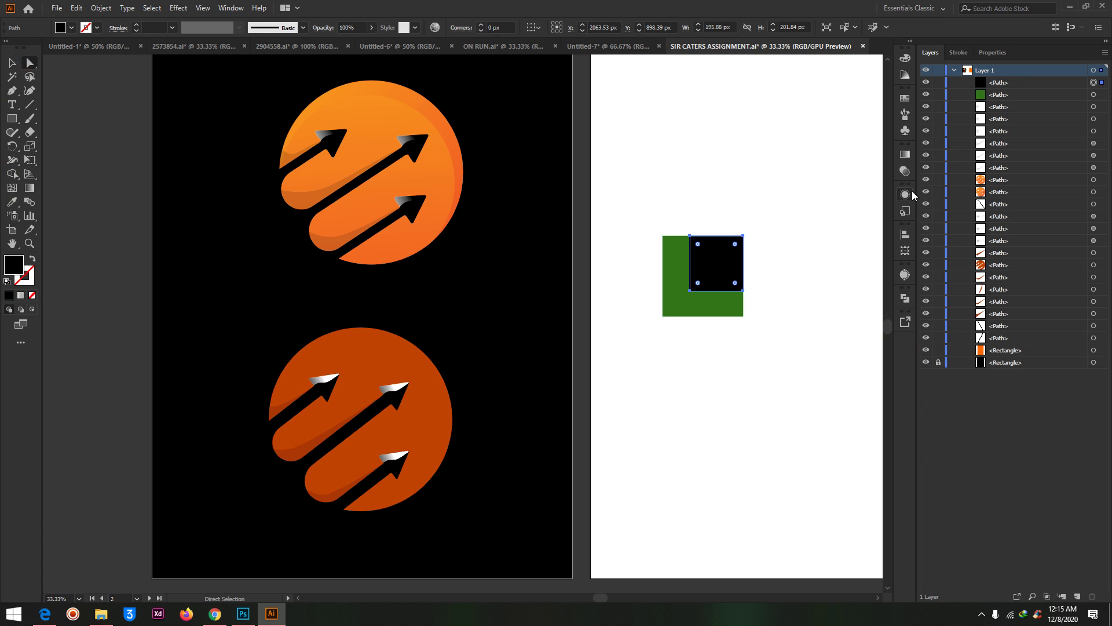
{"action": "left_click", "coordinate": [905, 154]}
{"action": "left_click", "coordinate": [904, 172]}
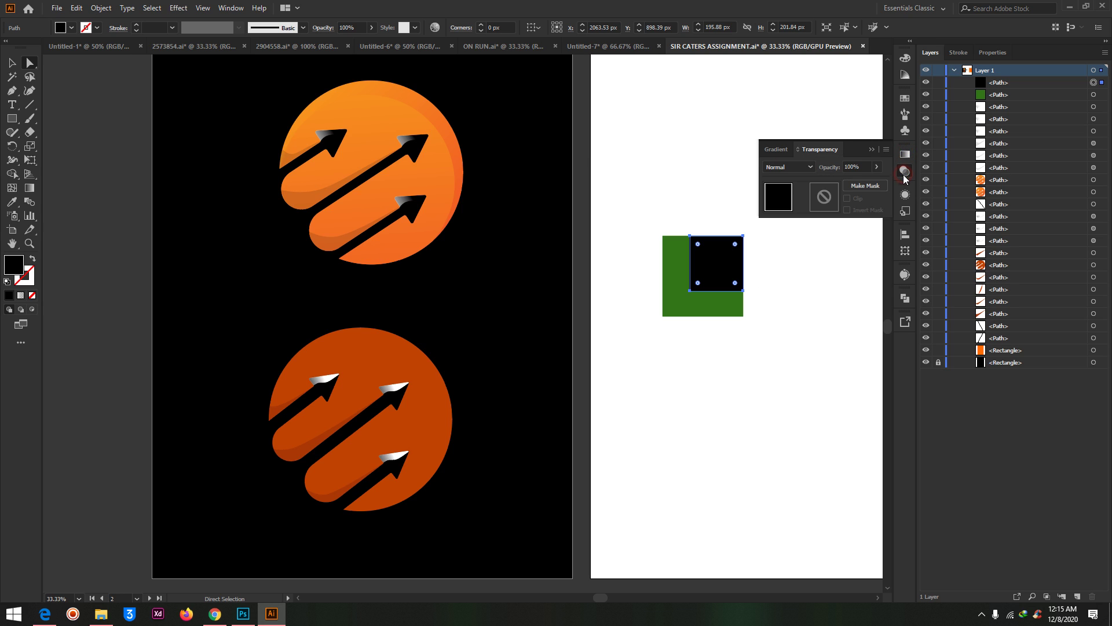
{"action": "left_click", "coordinate": [876, 167]}
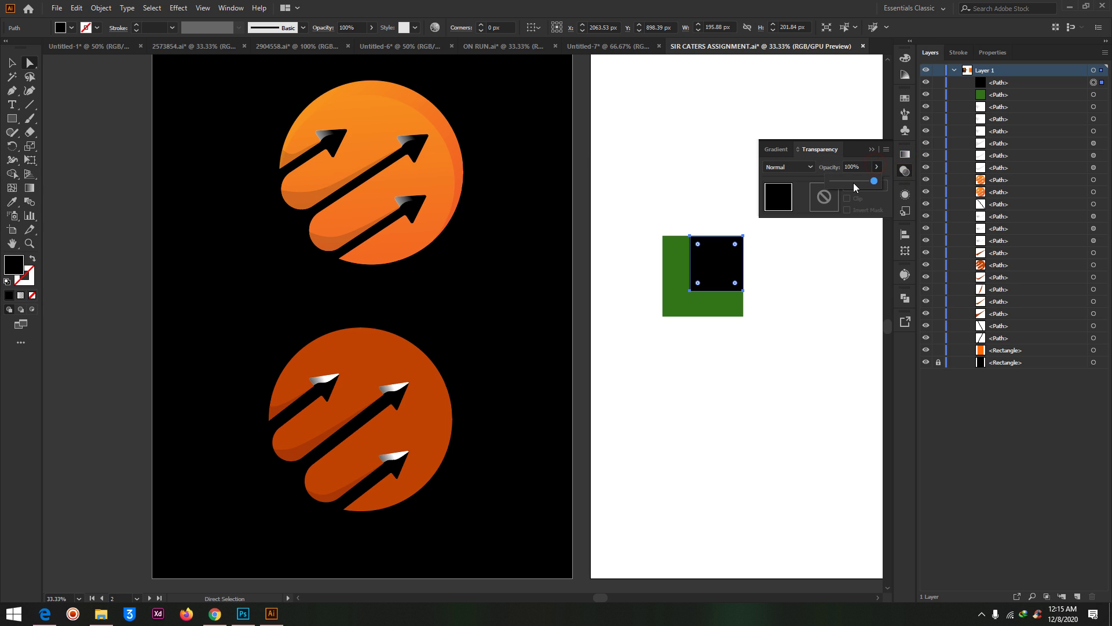
{"action": "left_click_drag", "start_coordinate": [846, 181], "coordinate": [846, 182]}
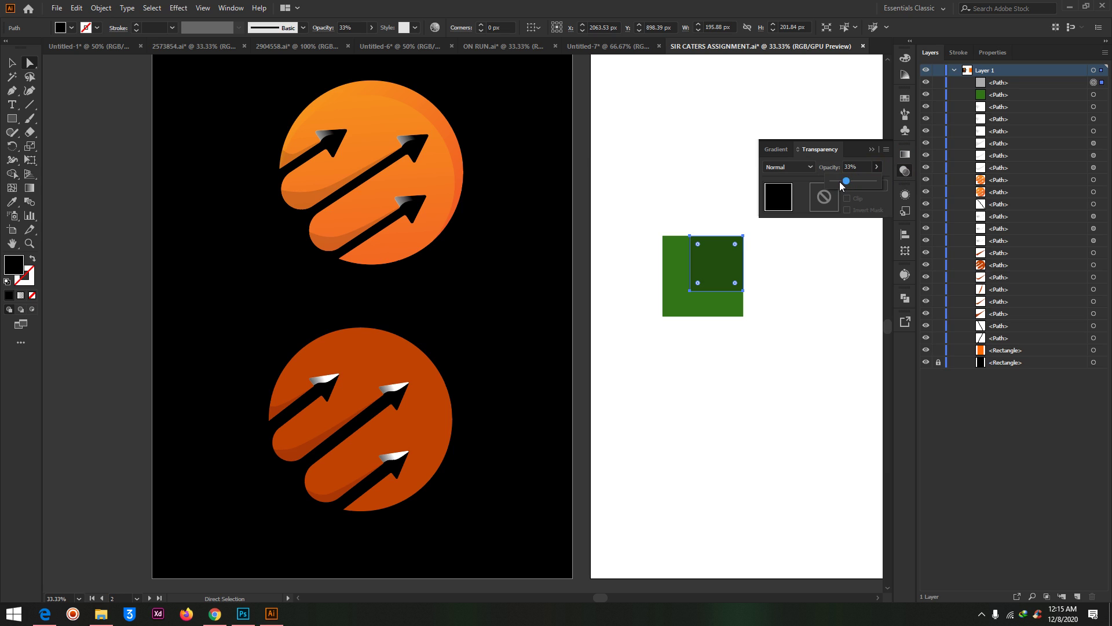
{"action": "left_click", "coordinate": [841, 182]}
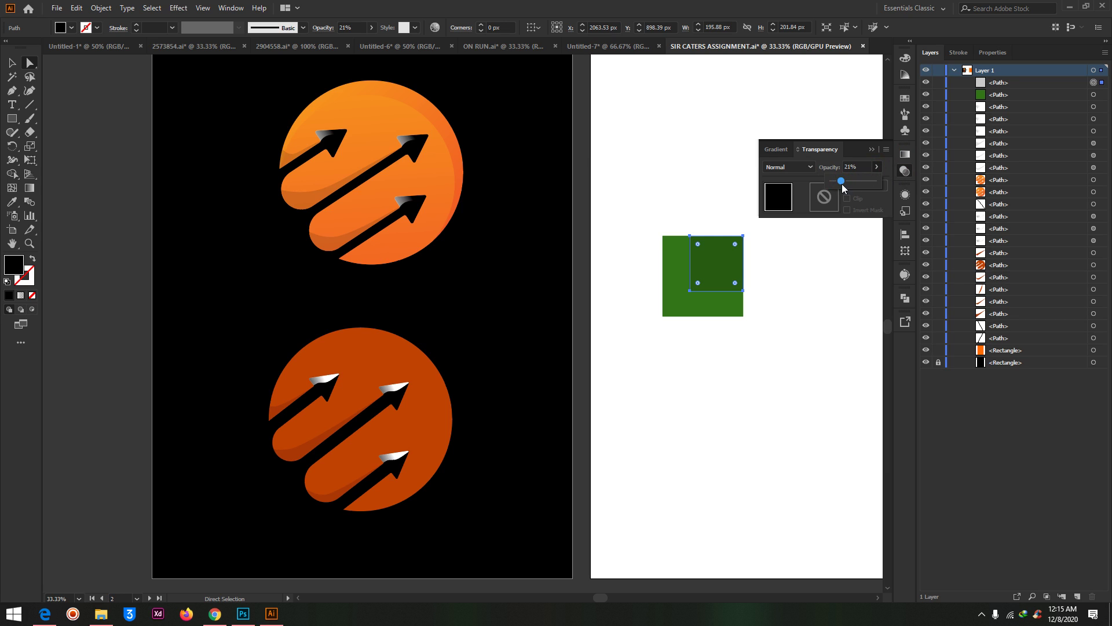
{"action": "left_click", "coordinate": [871, 149]}
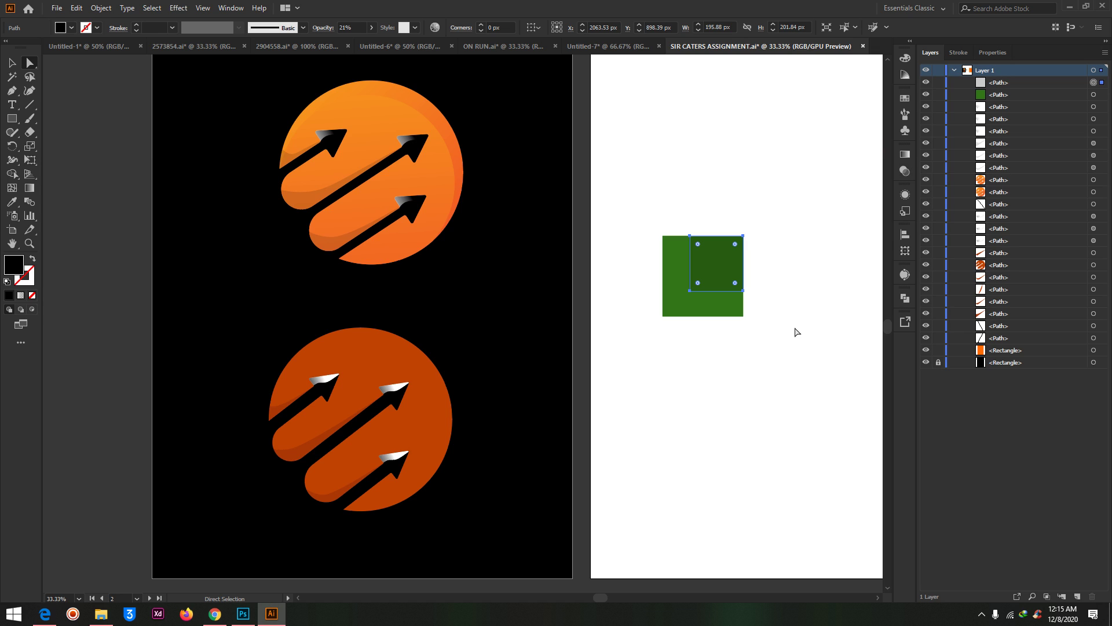
Move the translucent black piece off the green square, and undo the move
{"action": "left_click", "coordinate": [792, 334]}
{"action": "left_click_drag", "start_coordinate": [707, 269], "coordinate": [764, 176]}
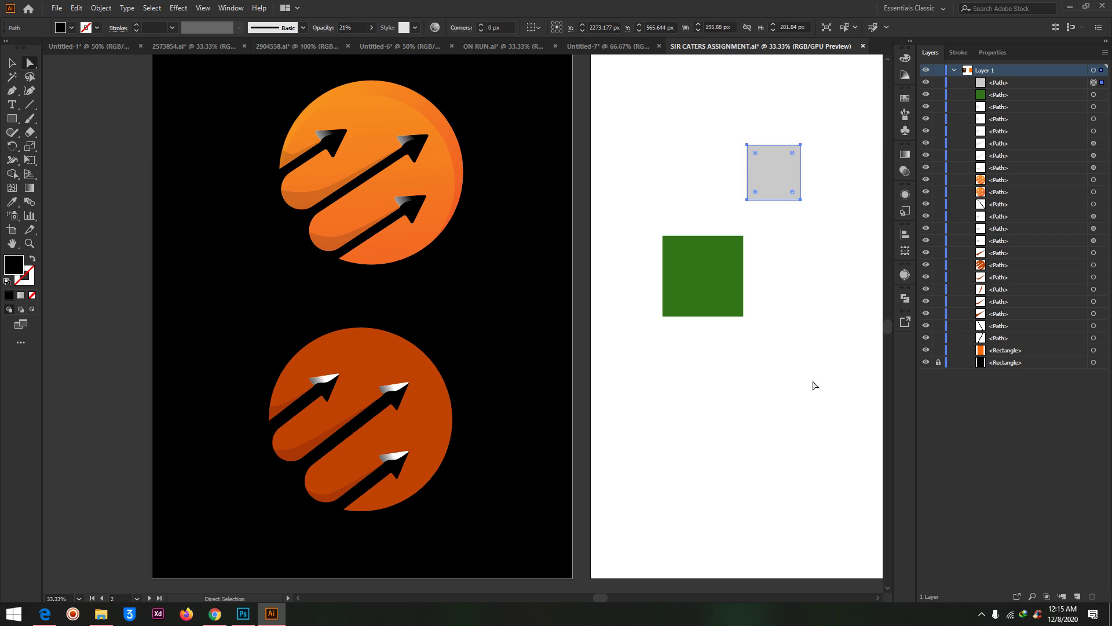
{"action": "key", "text": "ctrl+z"}
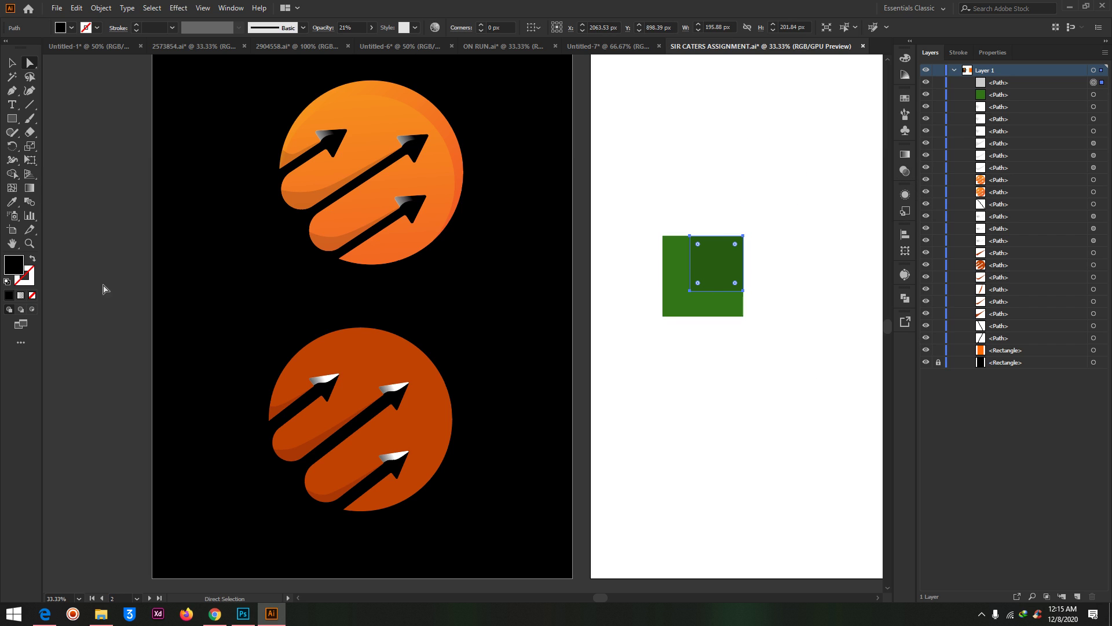
Change the translucent piece's fill from black to white and reselect it
{"action": "double_click", "coordinate": [16, 267]}
{"action": "mouse_move", "coordinate": [761, 370]}
{"action": "left_mouse_down"}
{"action": "mouse_move", "coordinate": [737, 504]}
{"action": "mouse_move", "coordinate": [720, 325]}
{"action": "mouse_move", "coordinate": [742, 325]}
{"action": "mouse_move", "coordinate": [735, 332]}
{"action": "left_mouse_up"}
{"action": "left_click", "coordinate": [1022, 343]}
{"action": "left_click", "coordinate": [819, 273]}
{"action": "left_click", "coordinate": [724, 265]}
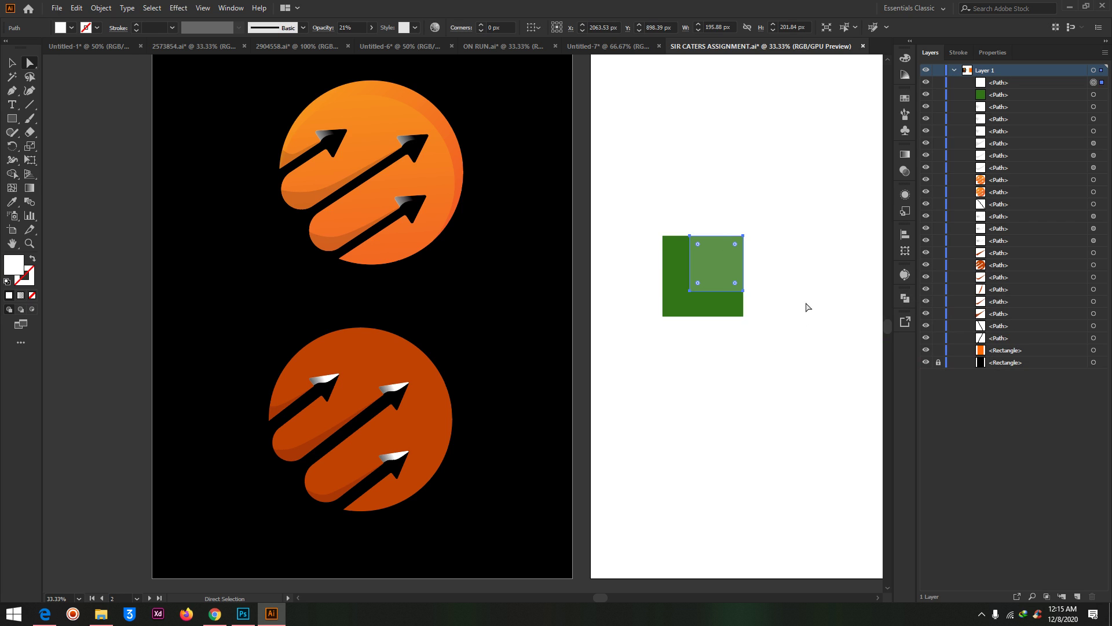
Check the white piece's transparency settings and delete both demonstration shapes from the white artboard
{"action": "left_click", "coordinate": [905, 154]}
{"action": "left_click", "coordinate": [905, 171]}
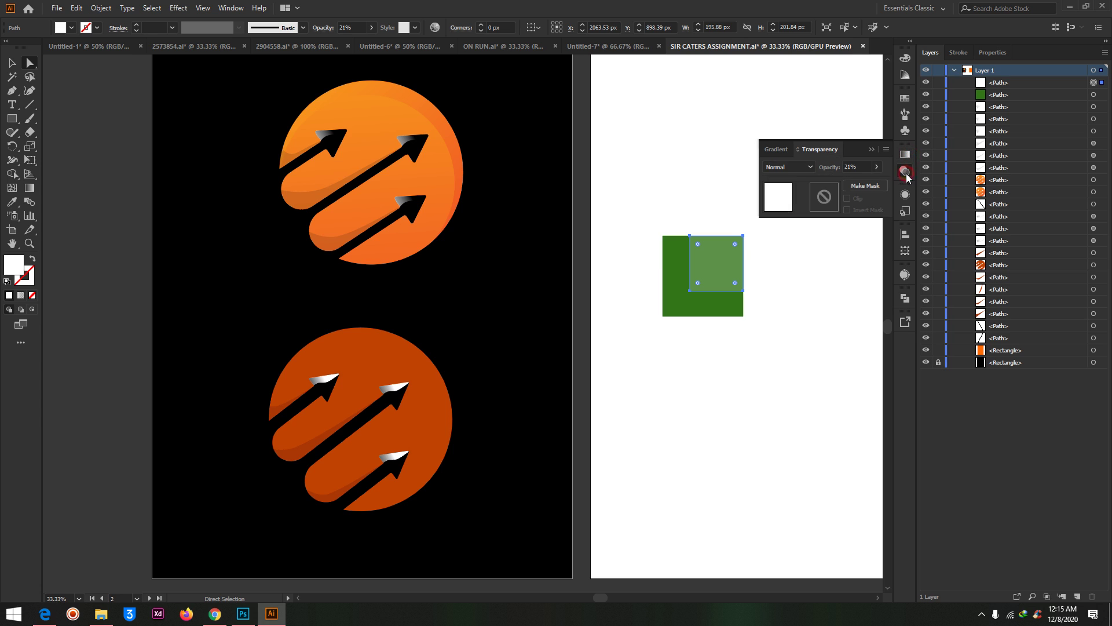
{"action": "left_click_drag", "start_coordinate": [637, 211], "coordinate": [819, 367]}
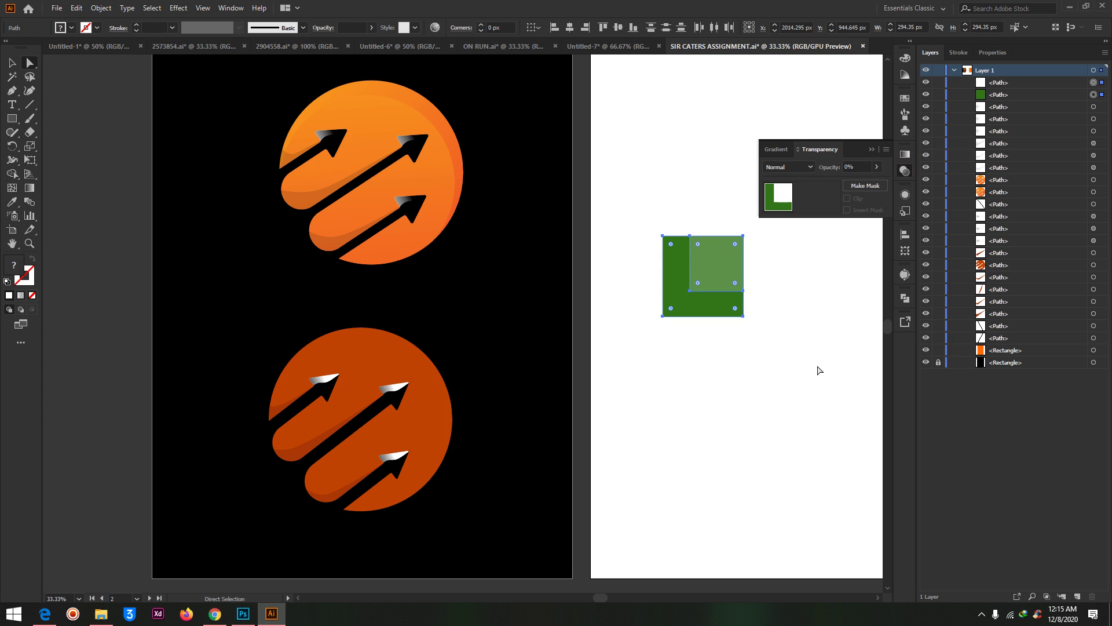
{"action": "key", "text": "Delete"}
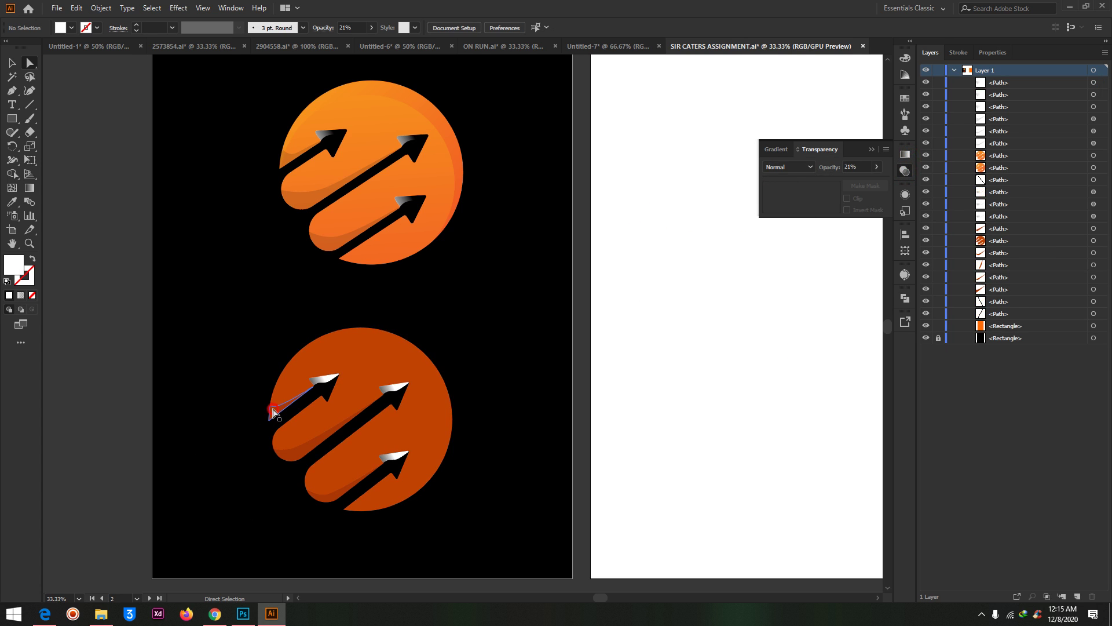
Examine the shadow shape beside the lower logo's first arrow and the white gradient highlights on its arrowheads
{"action": "left_click", "coordinate": [273, 413]}
{"action": "key", "text": "ctrl+equal"}
{"action": "key", "text": "ctrl+equal"}
{"action": "key", "text": "ctrl+minus"}
{"action": "scroll", "coordinate": [666, 422], "scroll_direction": "right", "scroll_amount": 4}
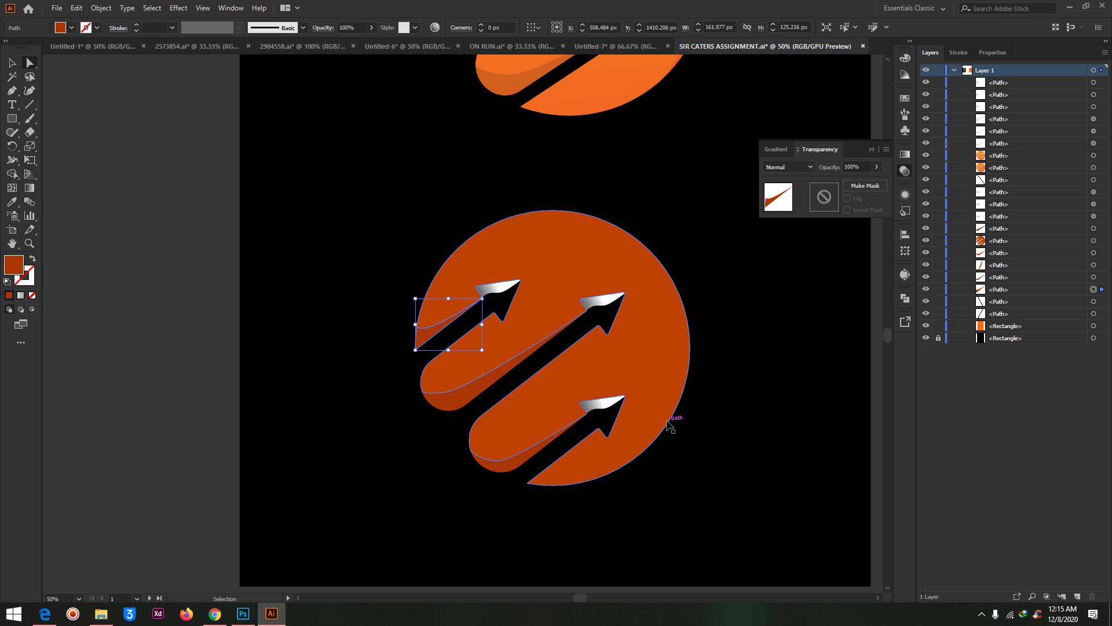
{"action": "scroll", "coordinate": [678, 428], "scroll_direction": "right", "scroll_amount": 5}
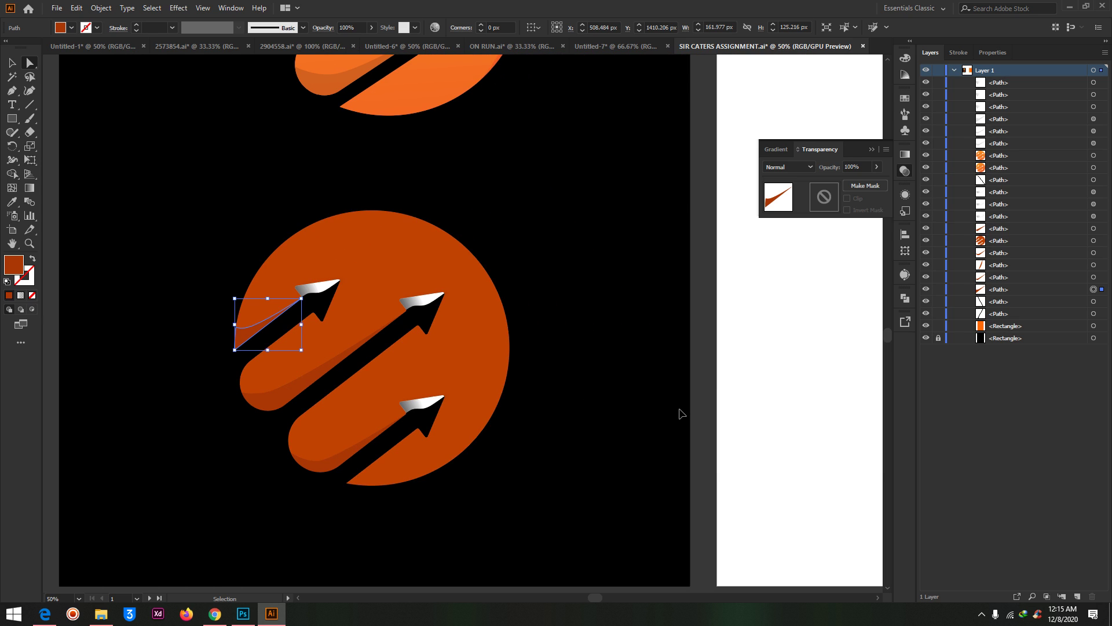
{"action": "key", "text": "ctrl+minus"}
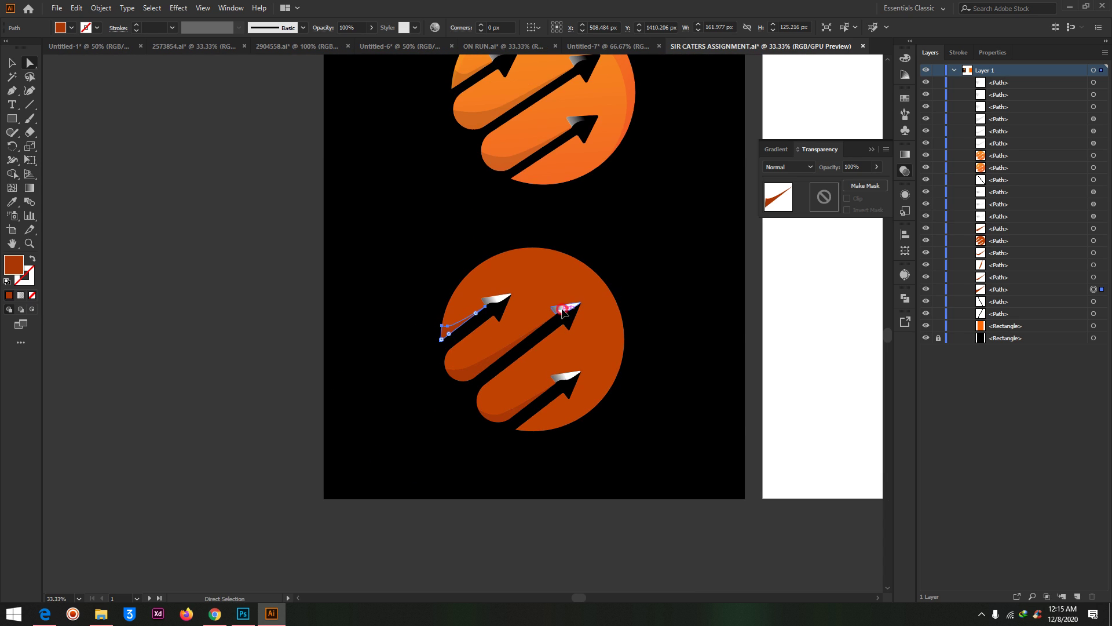
{"action": "left_click", "coordinate": [563, 307]}
{"action": "left_click", "coordinate": [614, 225]}
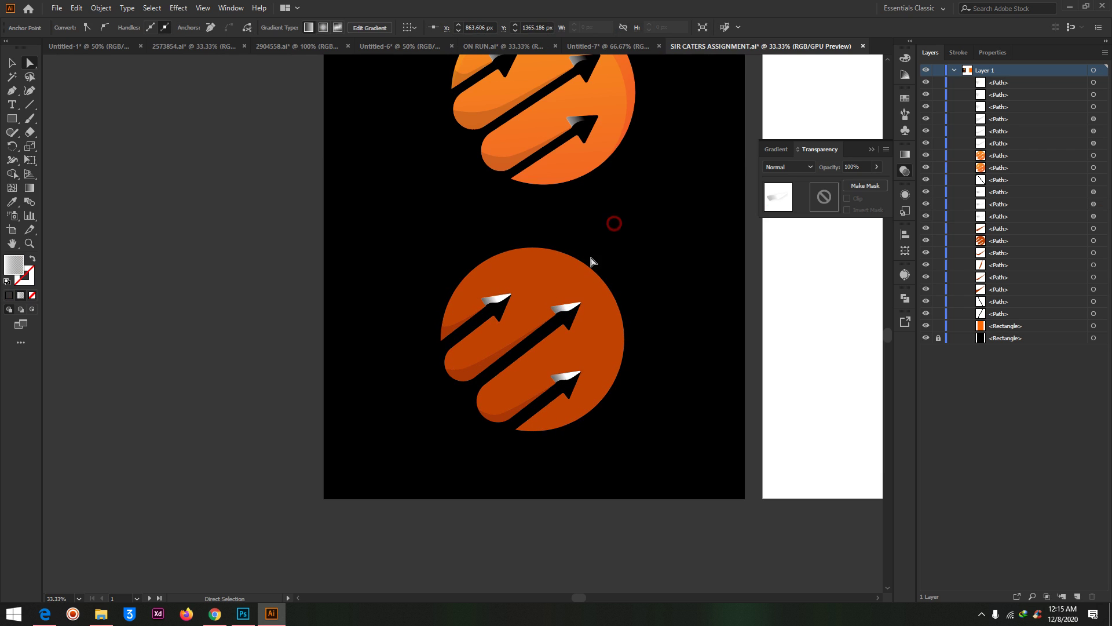
{"action": "left_click", "coordinate": [491, 301]}
{"action": "left_click", "coordinate": [649, 259]}
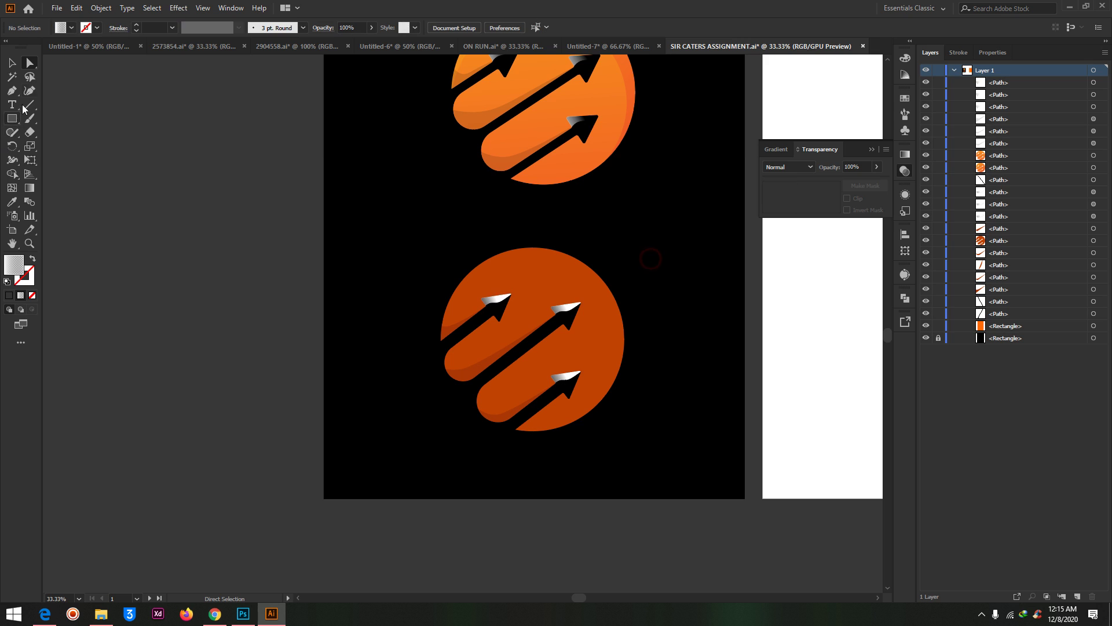
Move the first arrowhead's gradient highlight from the lower logo onto the white artboard and enlarge it to about 534 px wide
{"action": "left_click", "coordinate": [12, 63]}
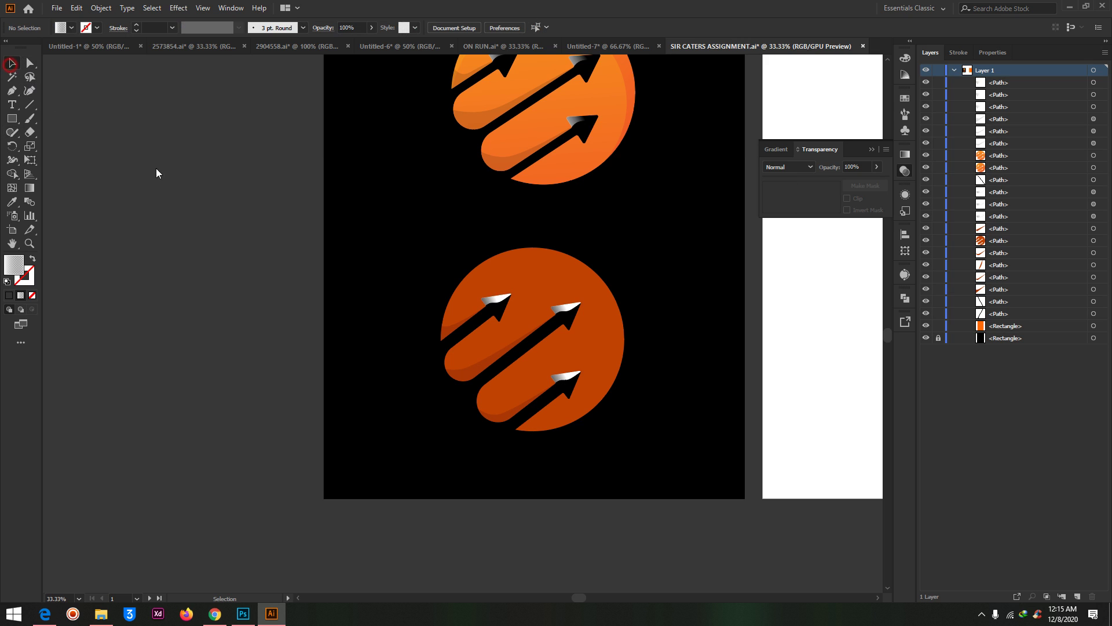
{"action": "left_click", "coordinate": [496, 300]}
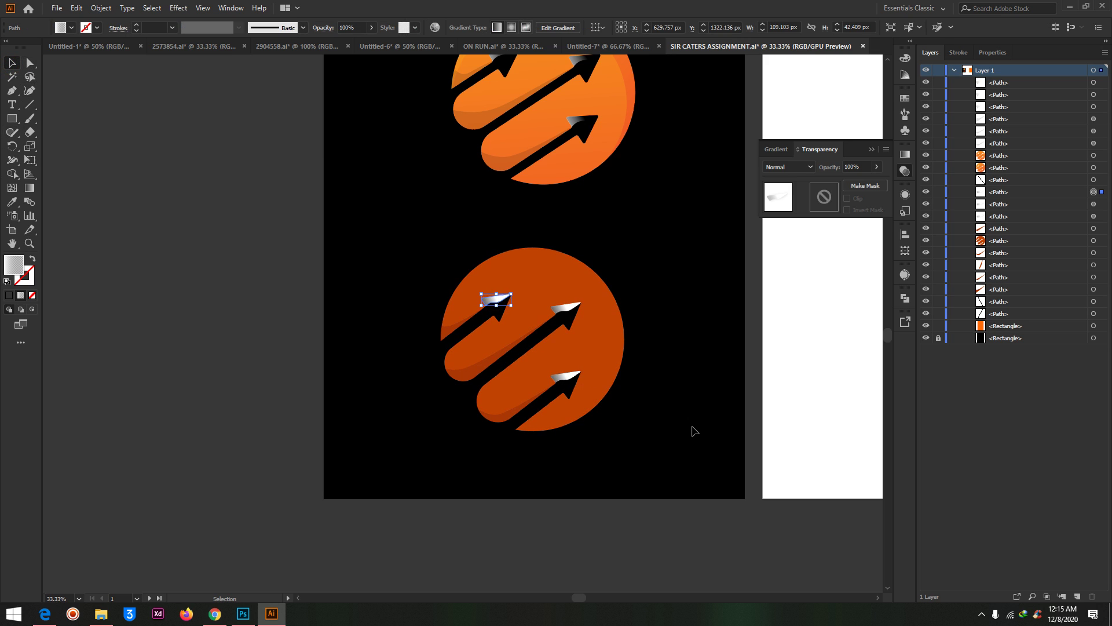
{"action": "scroll", "coordinate": [659, 410], "scroll_direction": "right", "scroll_amount": 8}
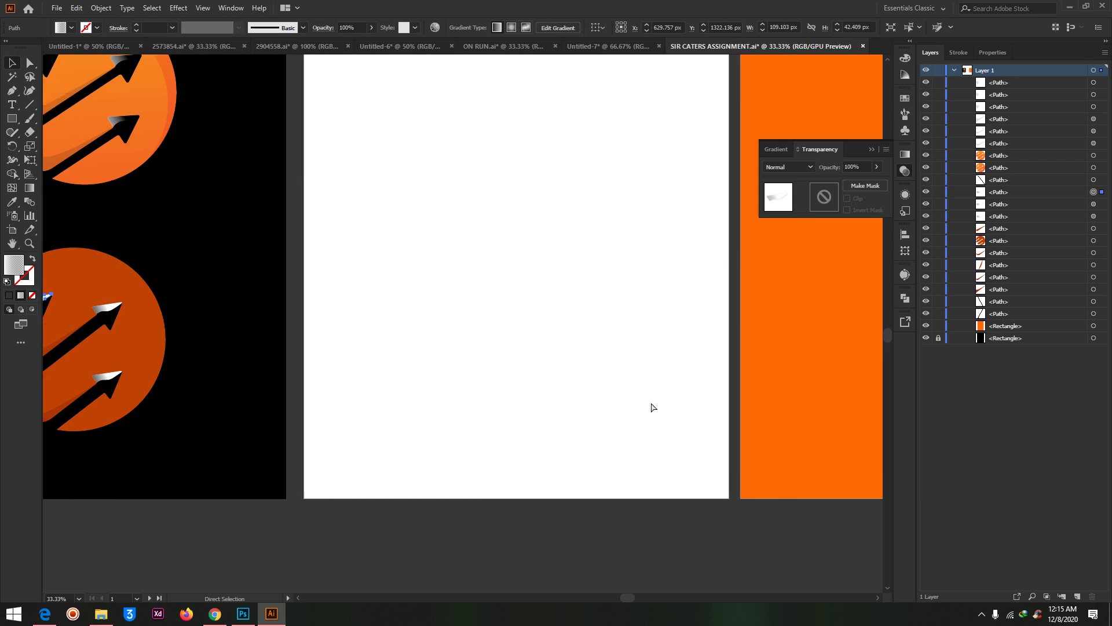
{"action": "scroll", "coordinate": [653, 408], "scroll_direction": "left", "scroll_amount": 8}
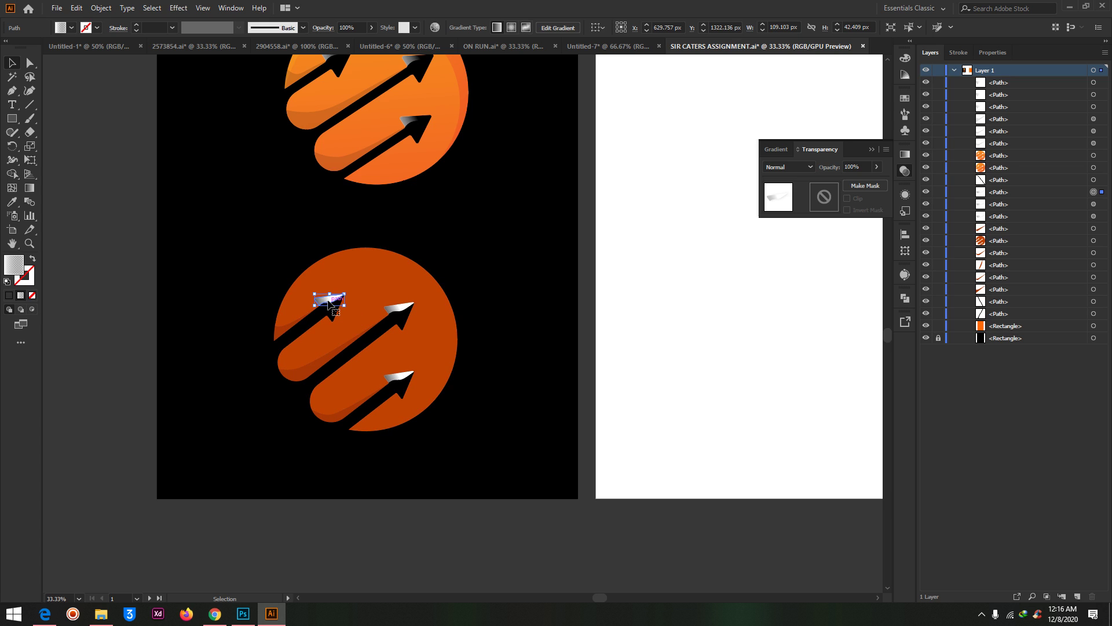
{"action": "left_click_drag", "start_coordinate": [329, 303], "coordinate": [864, 257]}
{"action": "left_click_drag", "start_coordinate": [808, 305], "coordinate": [731, 318]}
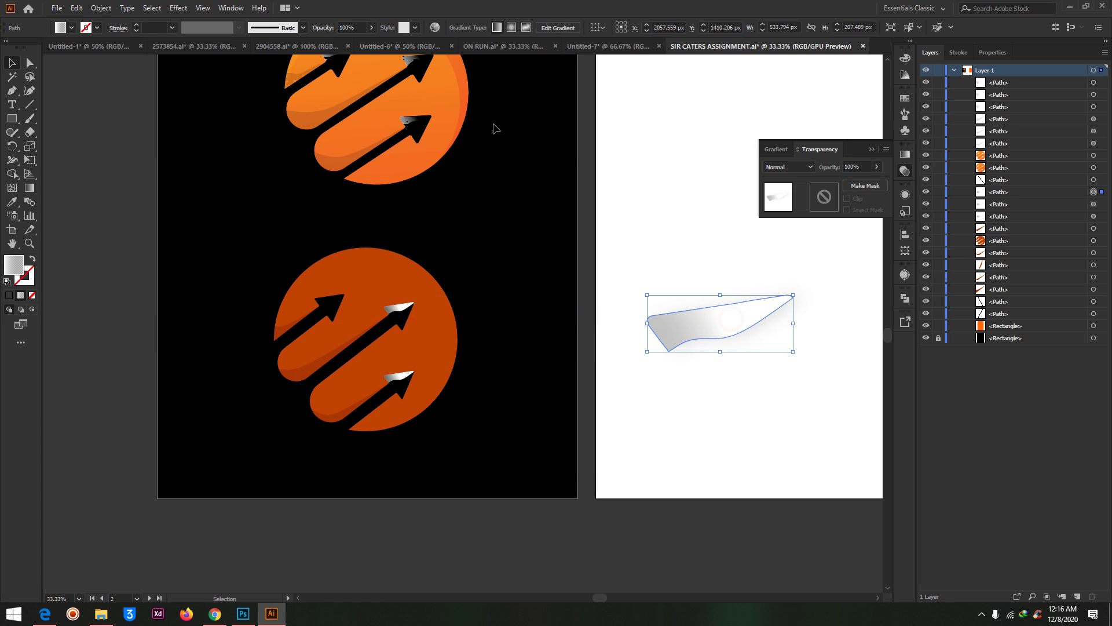
{"action": "scroll", "coordinate": [521, 226], "scroll_direction": "up", "scroll_amount": 3}
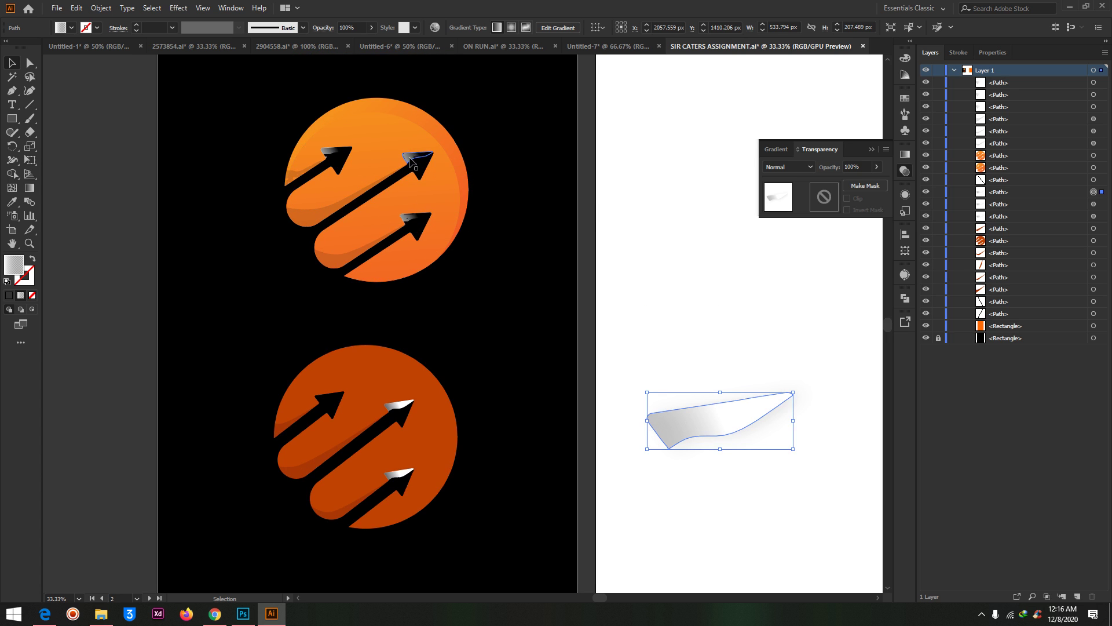
Move the middle arrowhead's gradient highlight from the upper logo onto the white artboard and enlarge it to about 575 px wide
{"action": "left_click_drag", "start_coordinate": [411, 162], "coordinate": [829, 200]}
{"action": "left_click_drag", "start_coordinate": [697, 218], "coordinate": [661, 316]}
{"action": "left_click", "coordinate": [792, 466]}
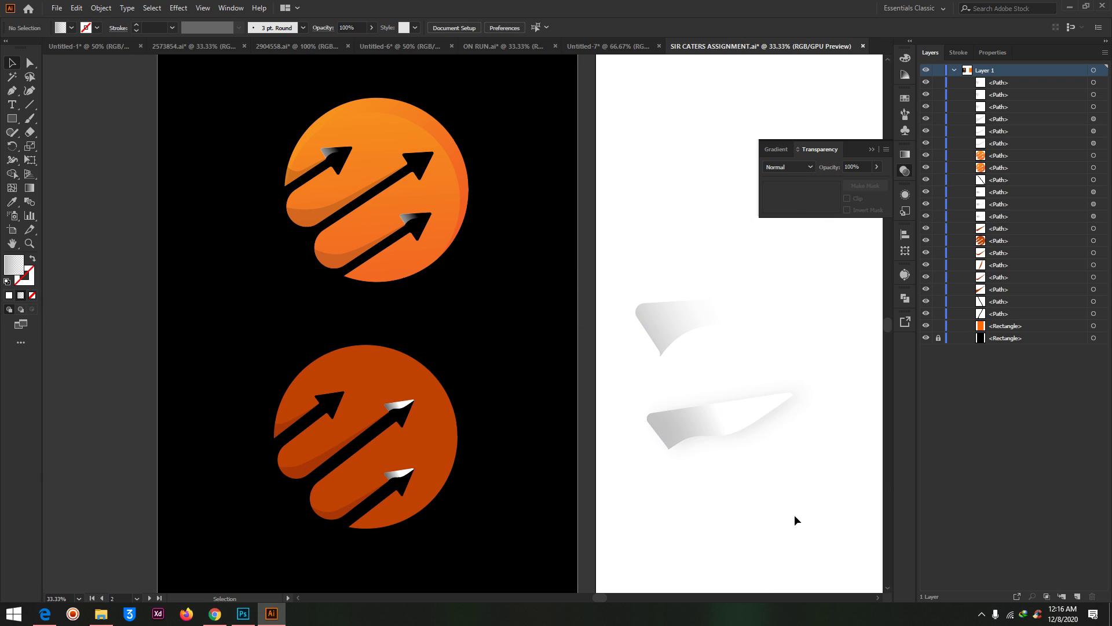
Hide the Drop Shadow effect on the lower gradient piece on the white artboard
{"action": "key", "text": "ctrl+minus"}
{"action": "scroll", "coordinate": [712, 464], "scroll_direction": "right", "scroll_amount": 4}
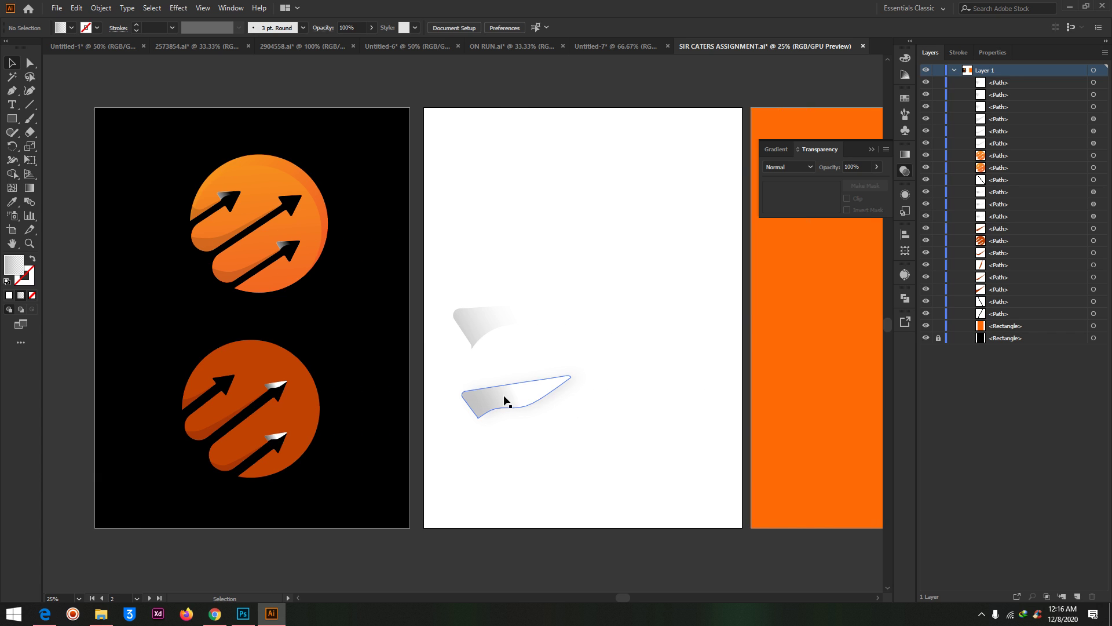
{"action": "left_click", "coordinate": [498, 400]}
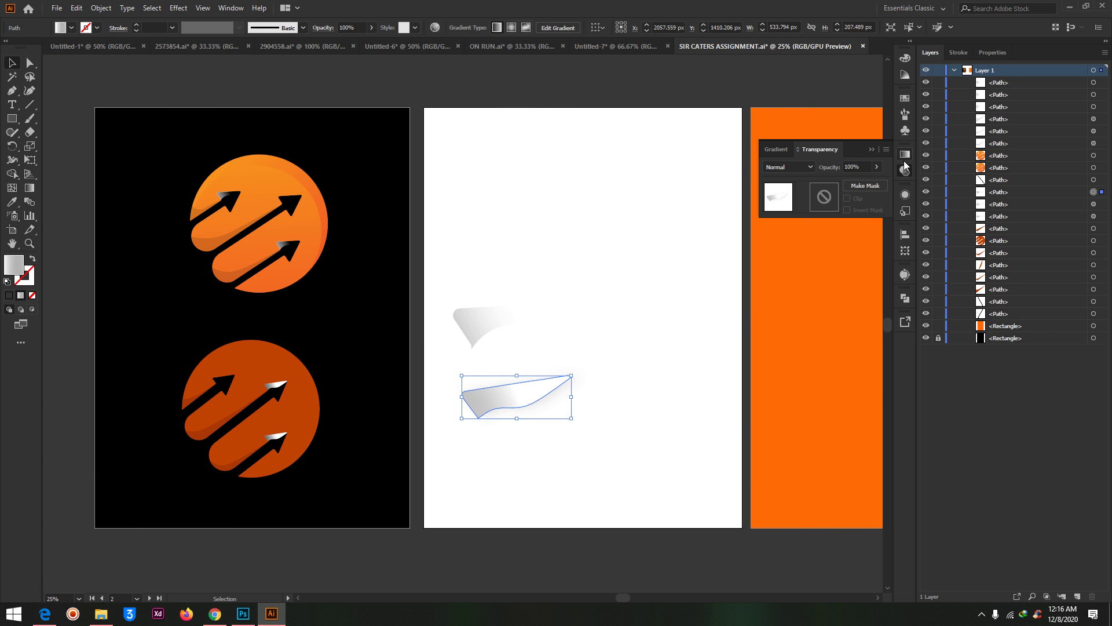
{"action": "left_click", "coordinate": [904, 194]}
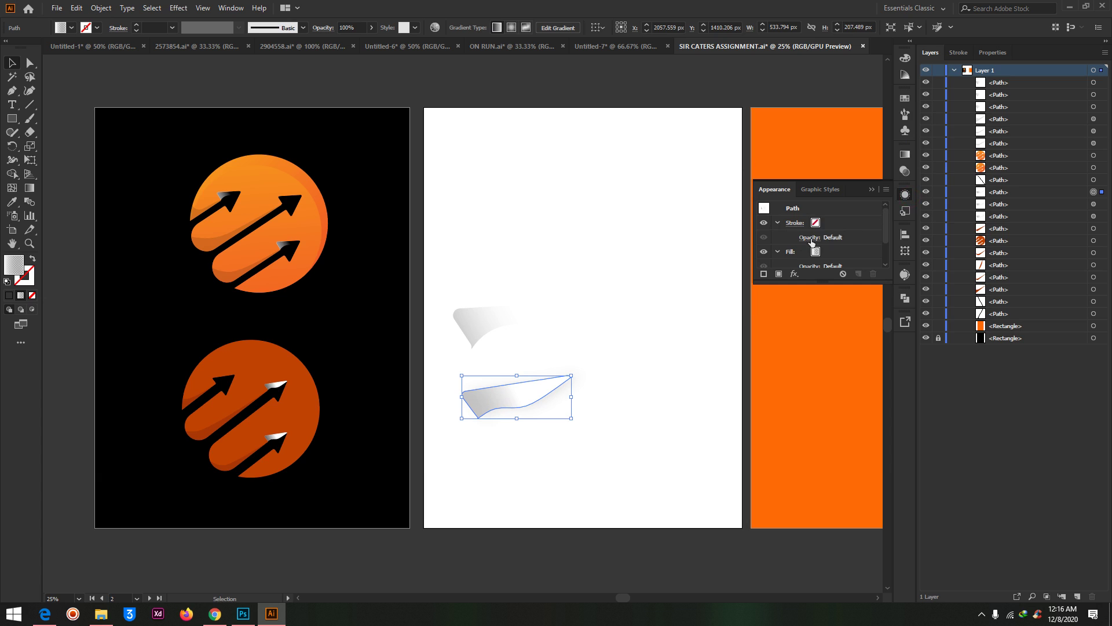
{"action": "scroll", "coordinate": [793, 250], "scroll_direction": "down", "scroll_amount": 2}
{"action": "left_click", "coordinate": [765, 247]}
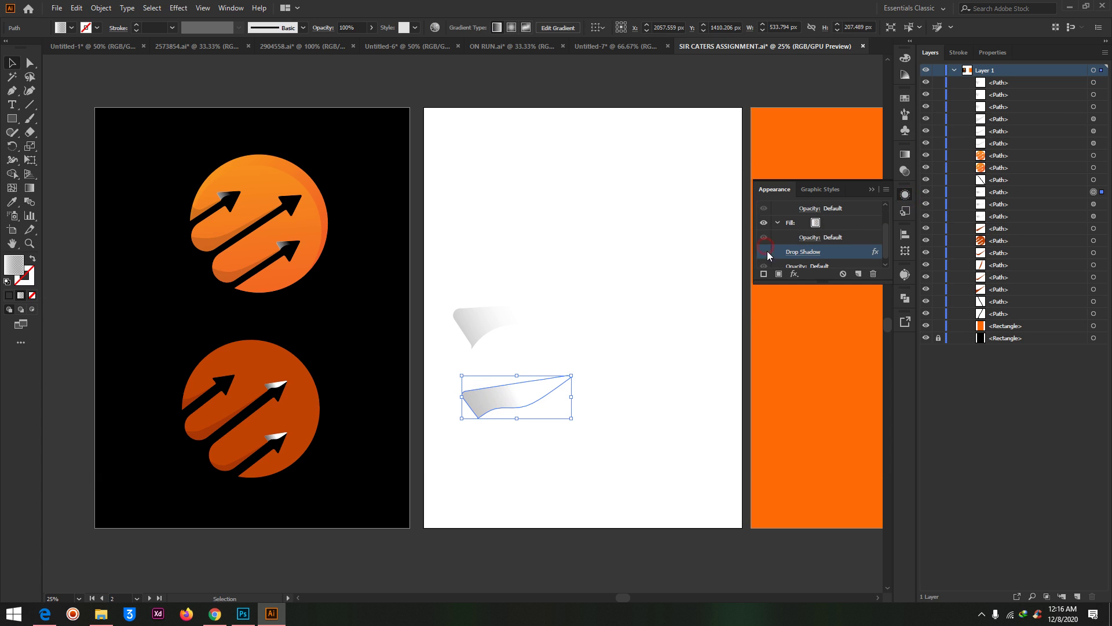
{"action": "left_click", "coordinate": [871, 190]}
{"action": "left_click", "coordinate": [548, 455]}
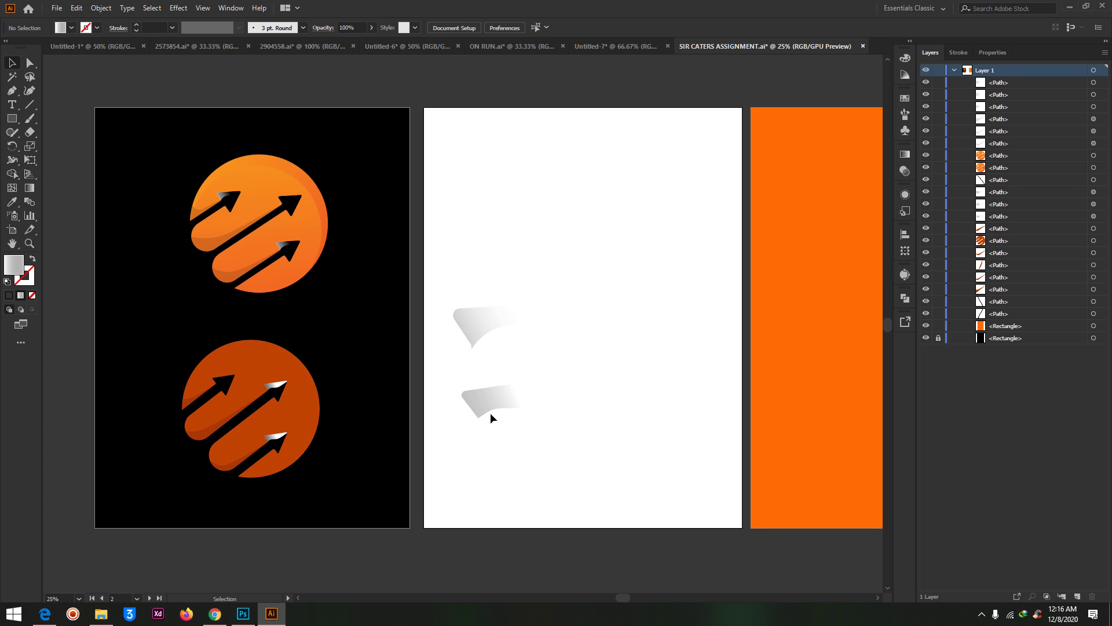
Compare the outlines and fading of the two gradient pieces on the white artboard by selecting each alternately
{"action": "left_click", "coordinate": [493, 393]}
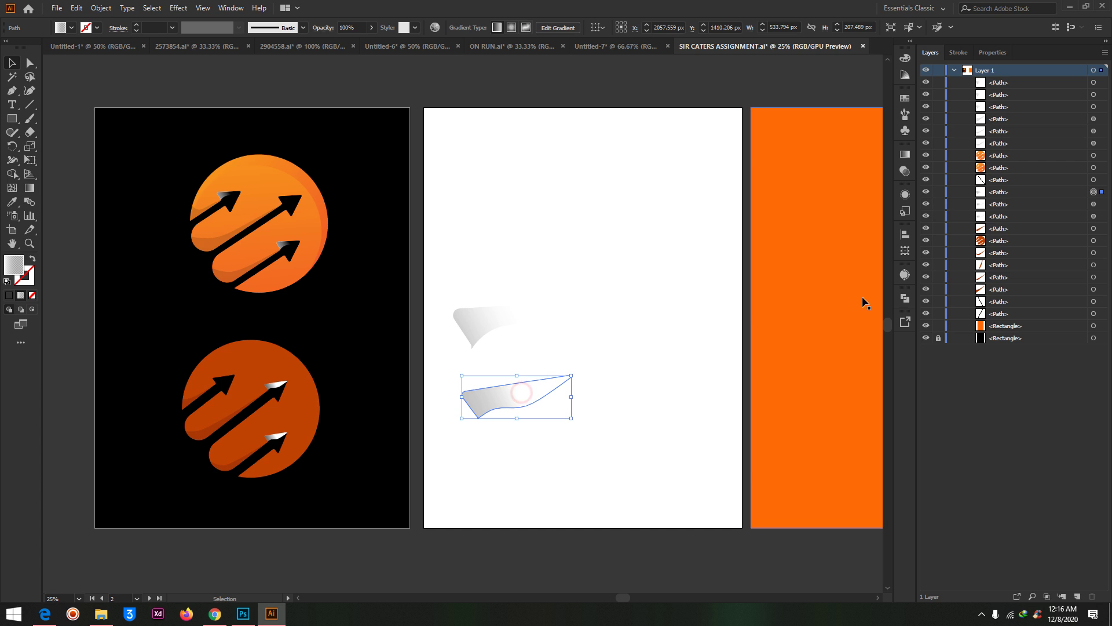
{"action": "left_click", "coordinate": [483, 319]}
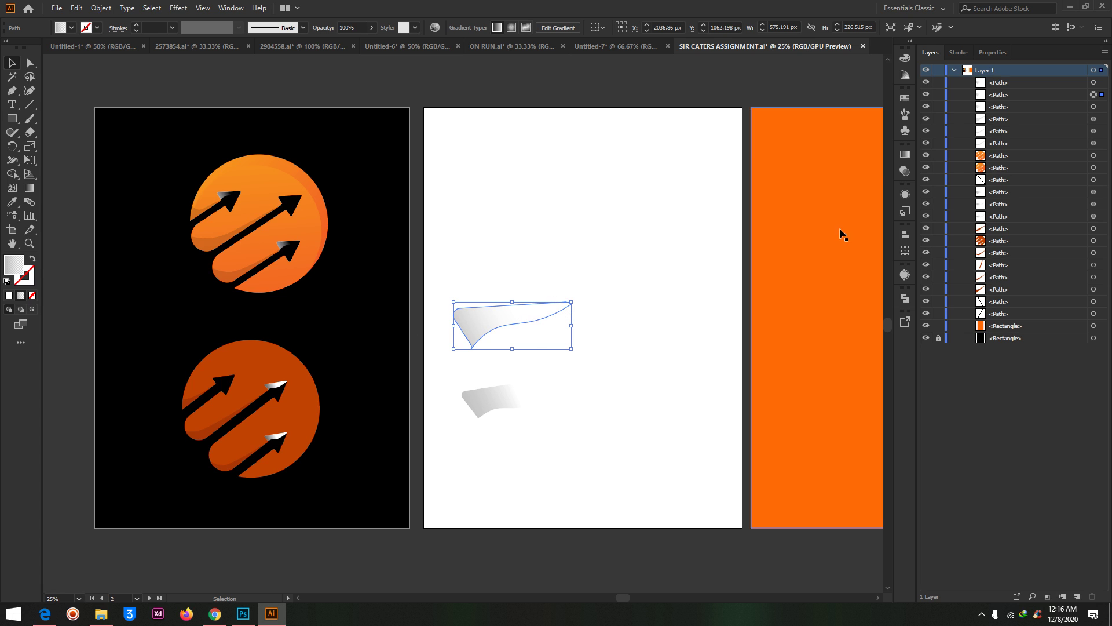
{"action": "left_click", "coordinate": [480, 402]}
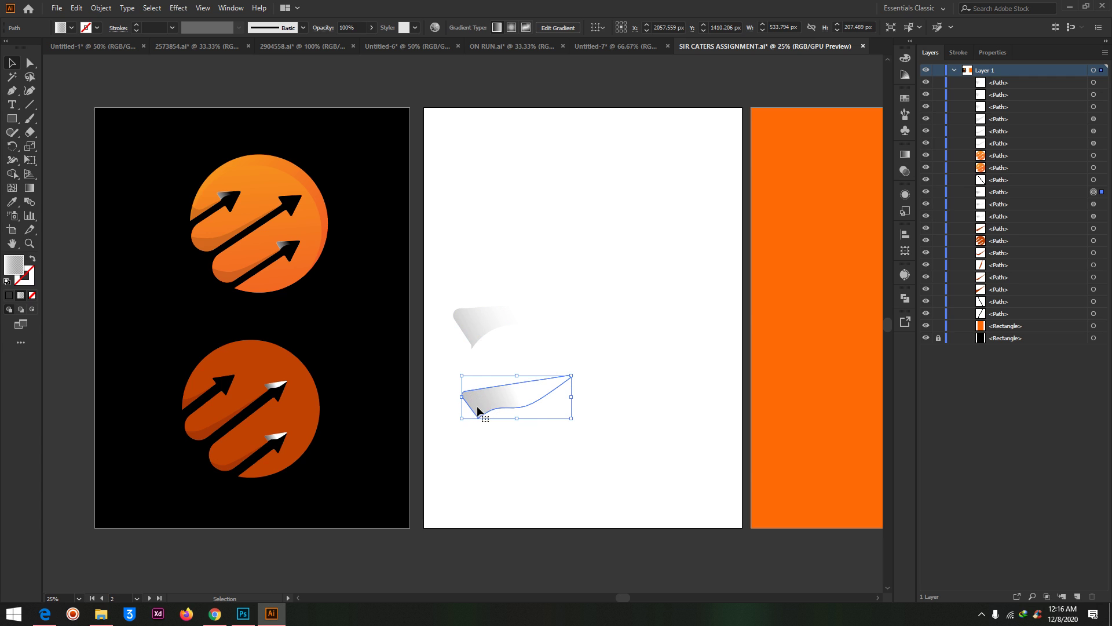
{"action": "left_click", "coordinate": [472, 320]}
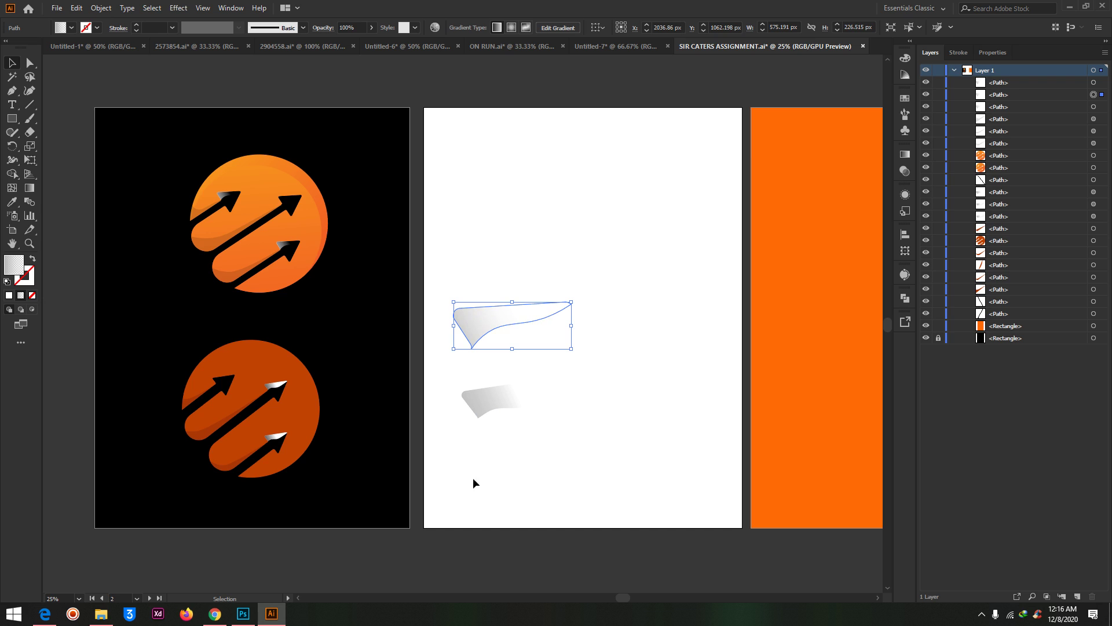
{"action": "left_click", "coordinate": [516, 400]}
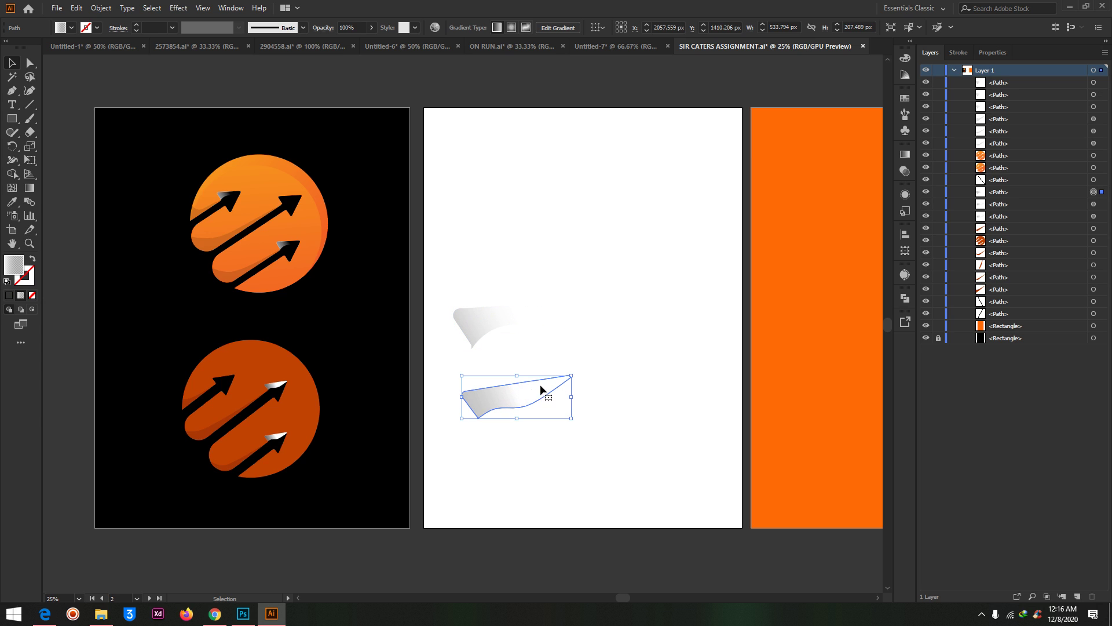
{"action": "left_click", "coordinate": [472, 322]}
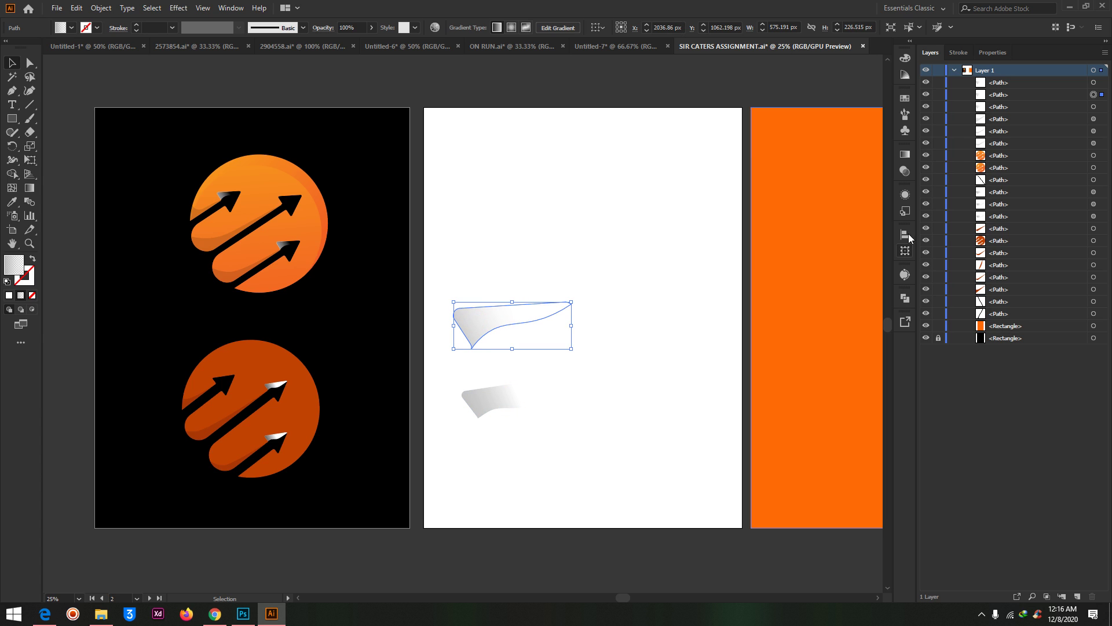
Inspect the colour and opacity of both gradient stops on the upper piece
{"action": "left_click", "coordinate": [905, 171]}
{"action": "left_click", "coordinate": [904, 154]}
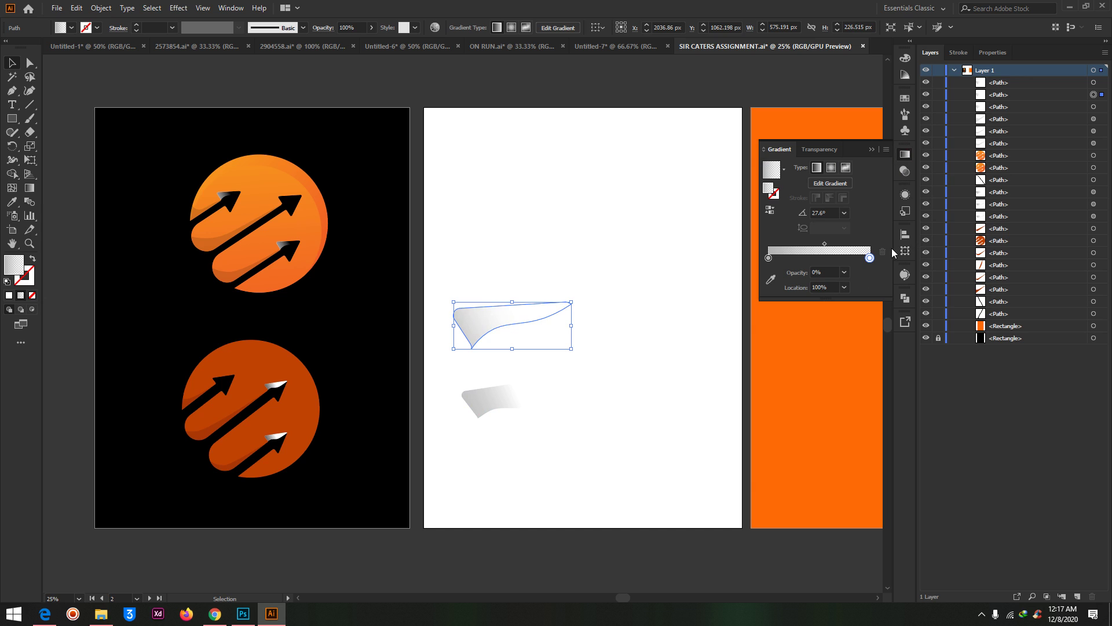
{"action": "double_click", "coordinate": [870, 258]}
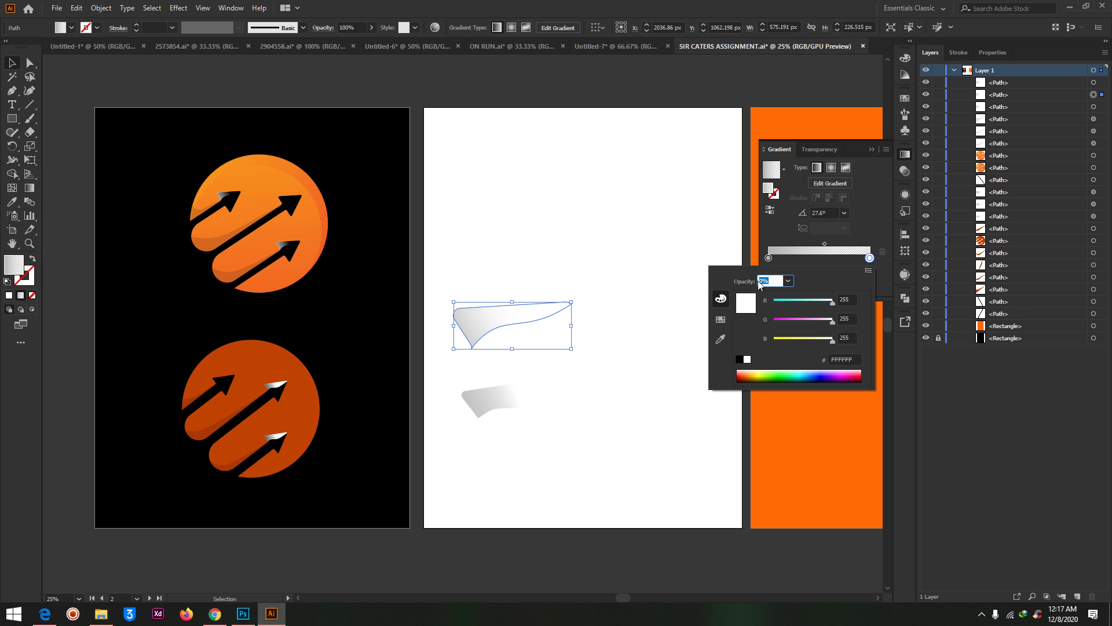
{"action": "left_click", "coordinate": [878, 220]}
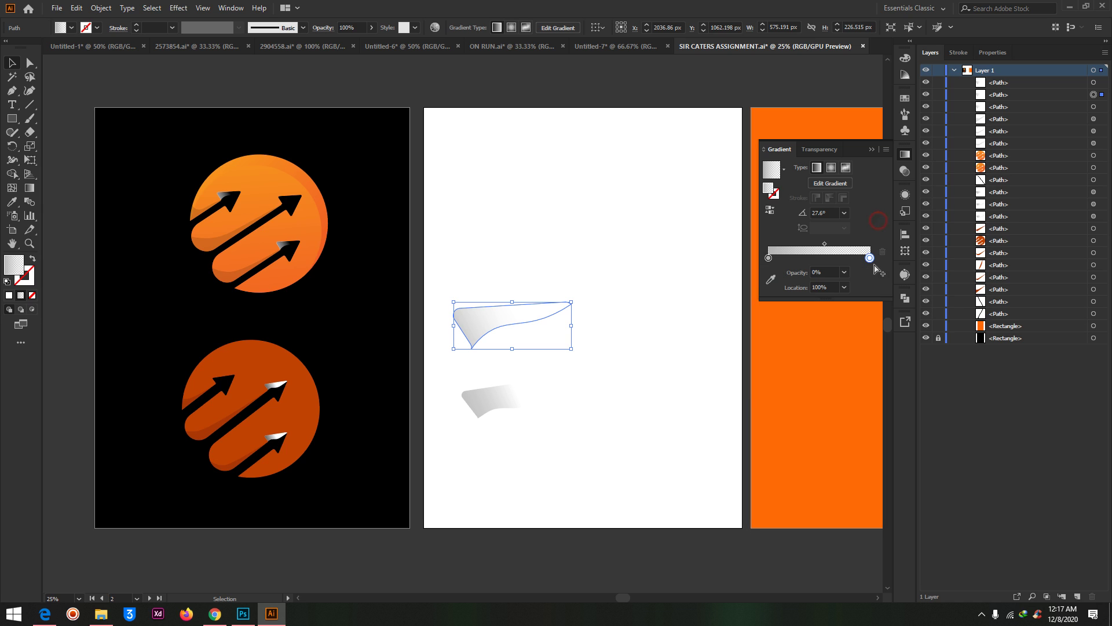
{"action": "double_click", "coordinate": [769, 258]}
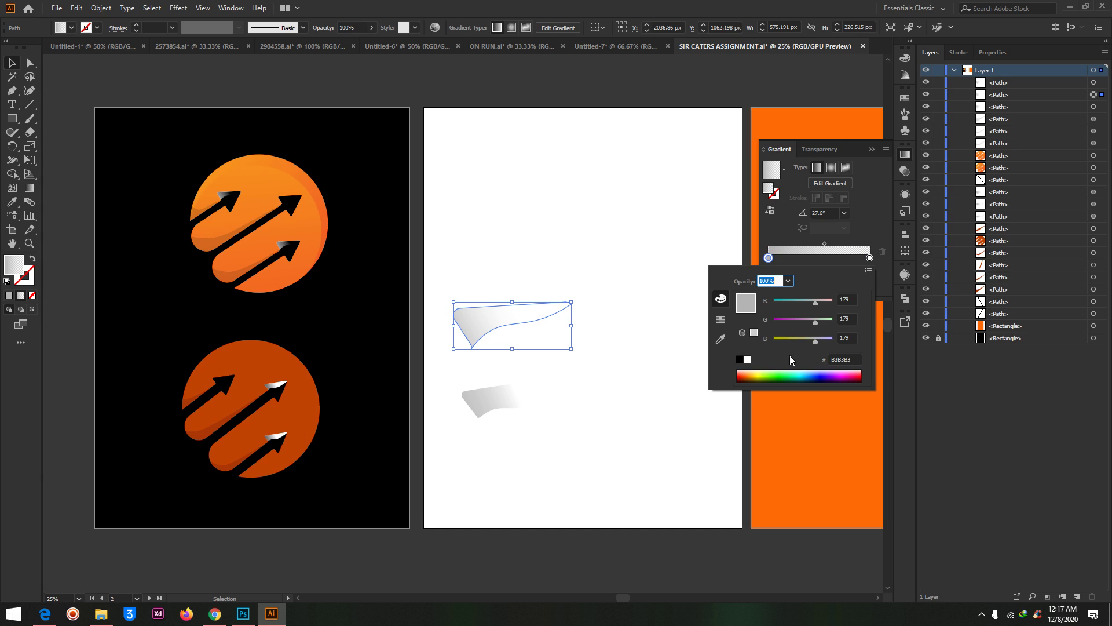
{"action": "left_click", "coordinate": [860, 188]}
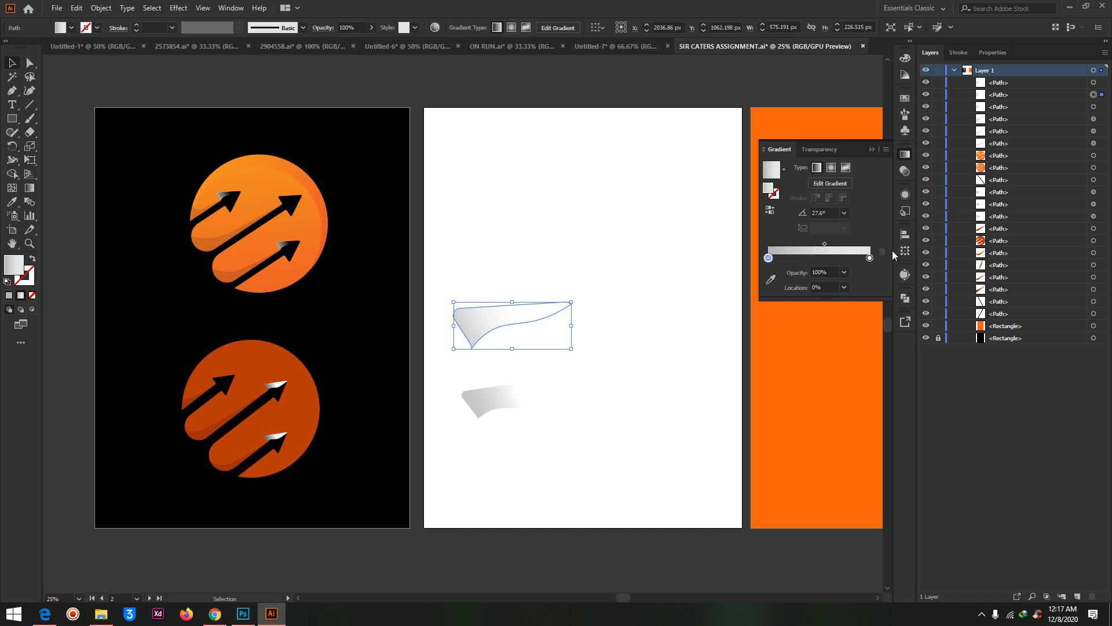
{"action": "left_click", "coordinate": [871, 149]}
Inspect the colour and opacity of both gradient stops on the lower piece
{"action": "left_click", "coordinate": [472, 403]}
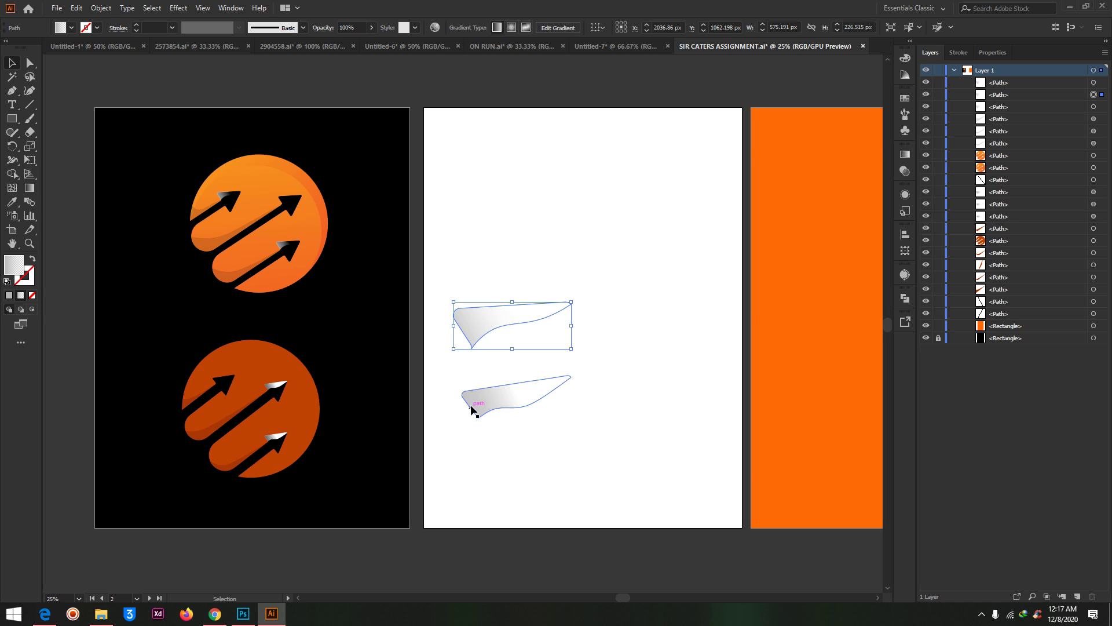
{"action": "left_click", "coordinate": [903, 153]}
{"action": "double_click", "coordinate": [870, 257]}
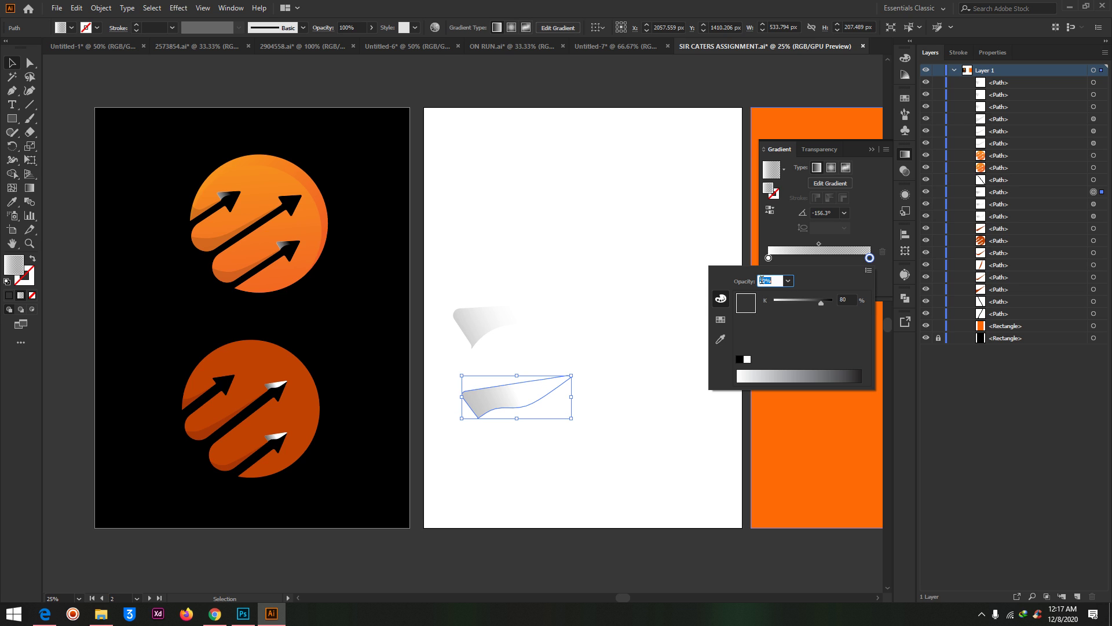
{"action": "left_click", "coordinate": [875, 227]}
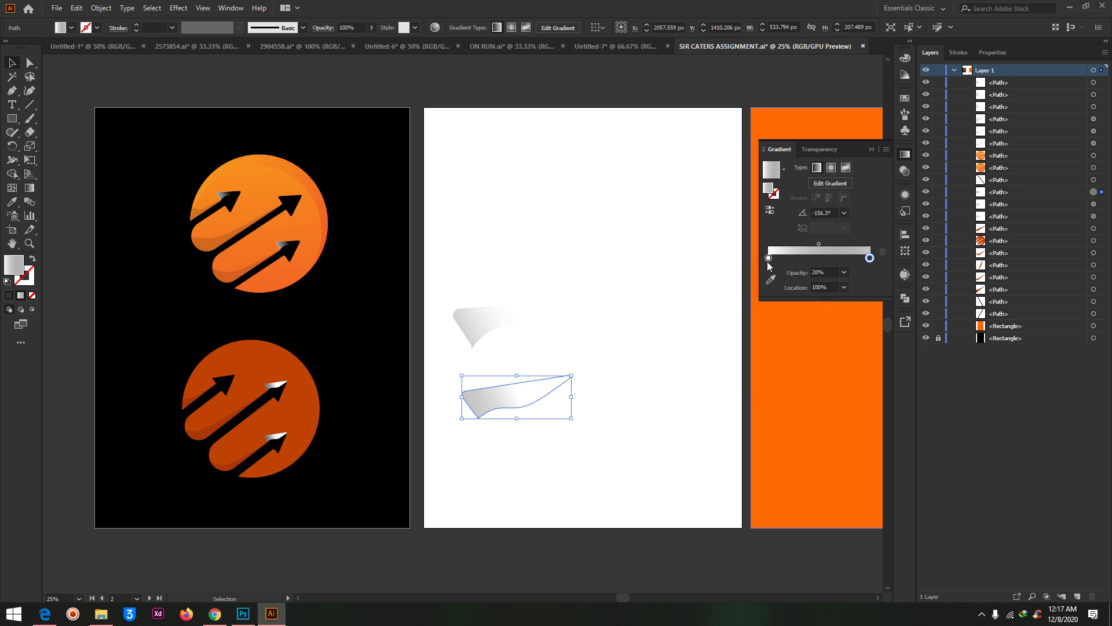
{"action": "double_click", "coordinate": [768, 259]}
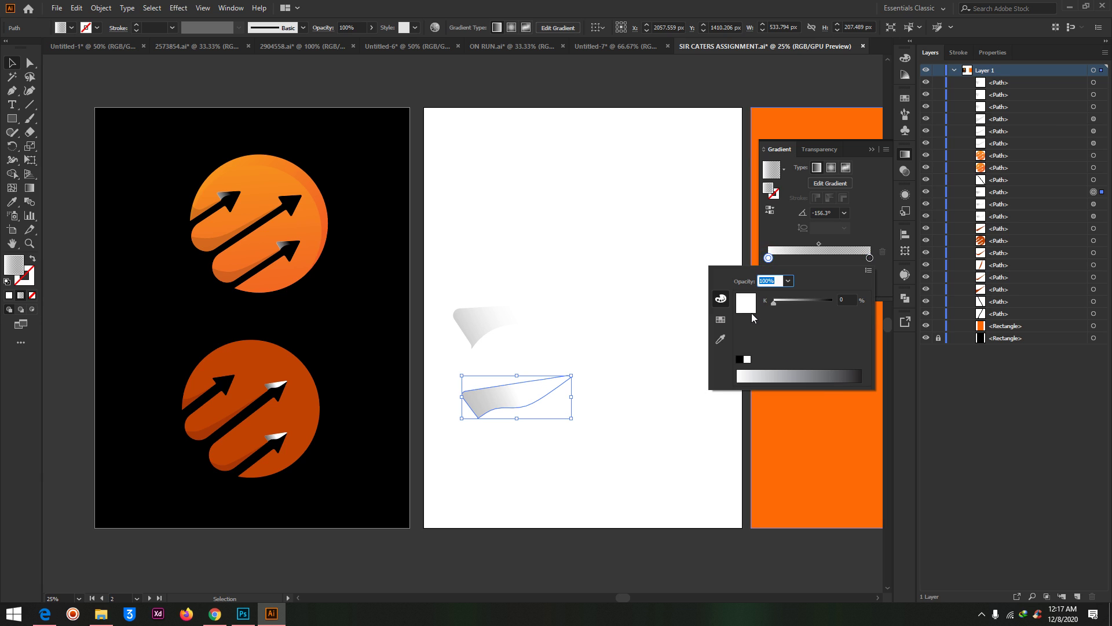
{"action": "left_click", "coordinate": [874, 207]}
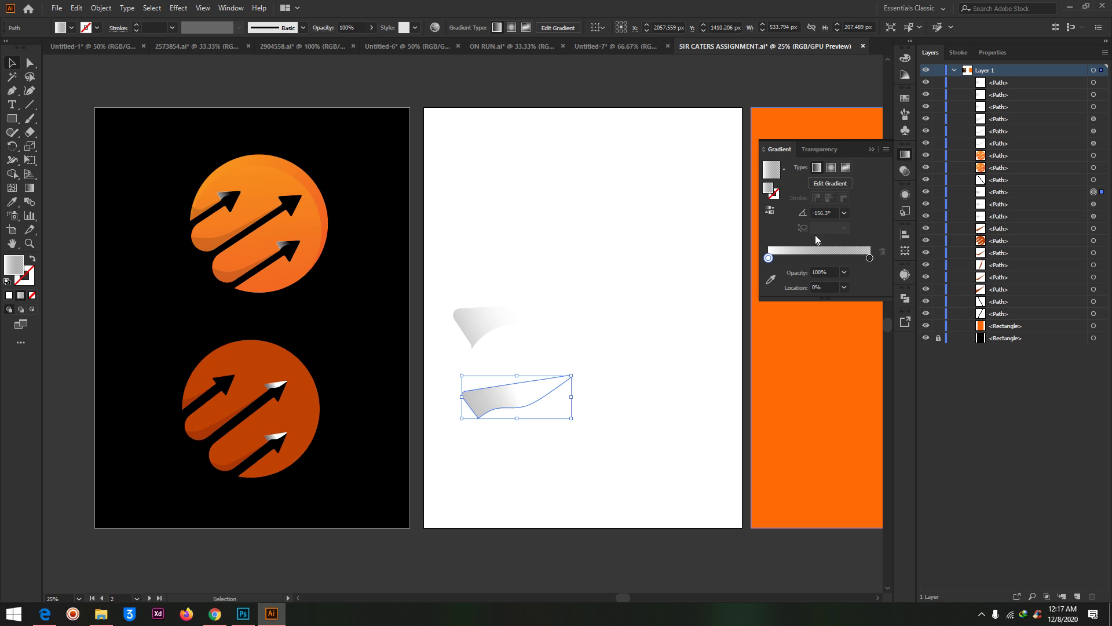
{"action": "left_click", "coordinate": [871, 150]}
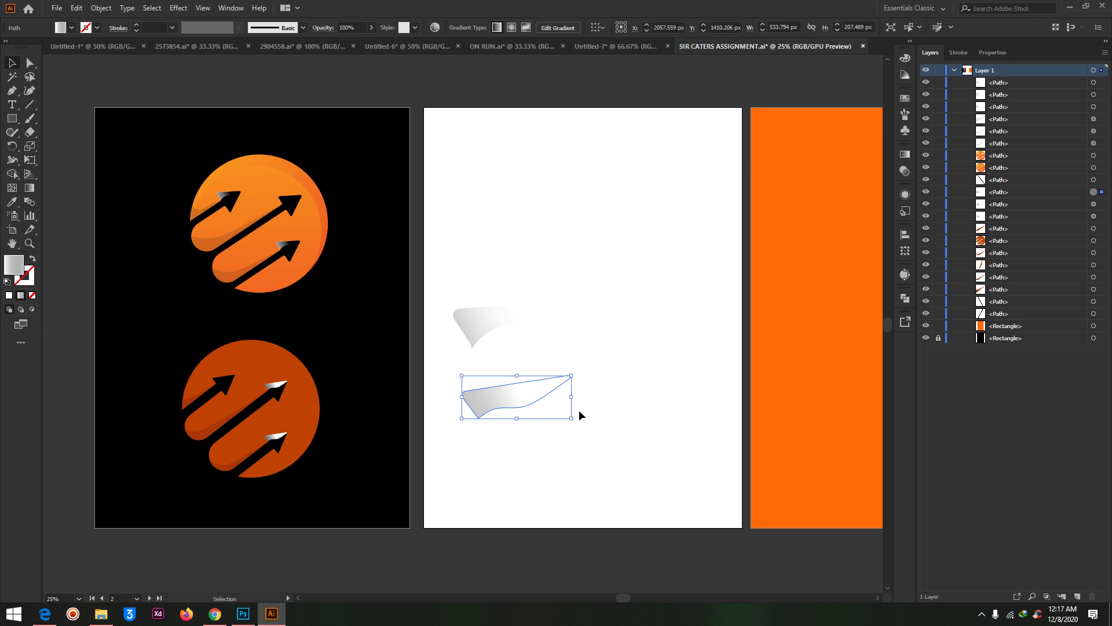
Move both gradient pieces together from the white artboard onto the orange artboard
{"action": "key", "text": "ctrl+minus"}
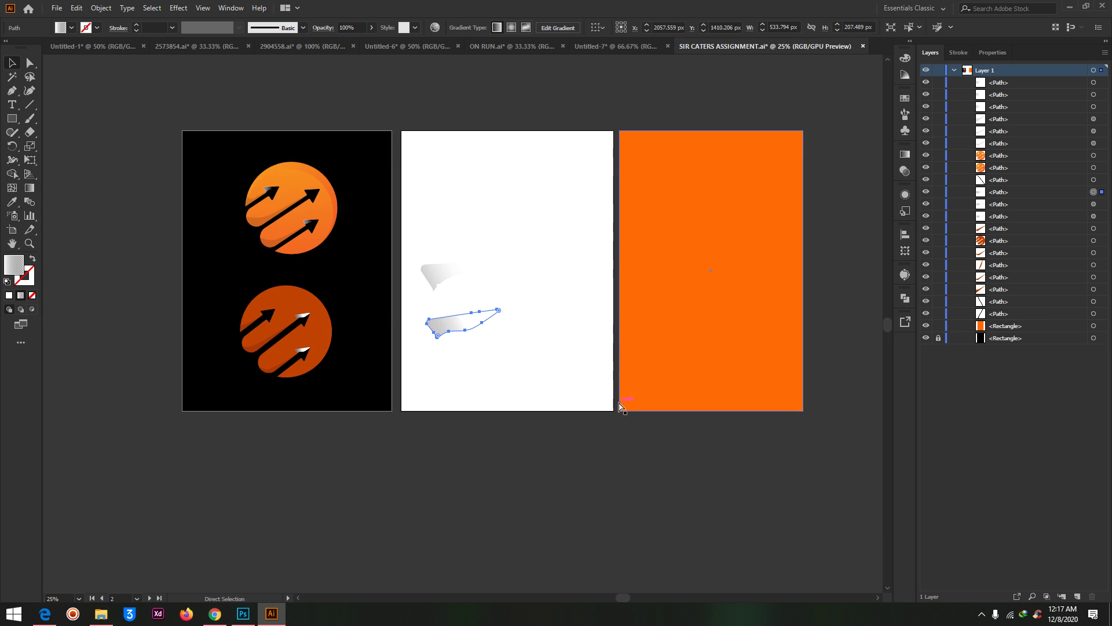
{"action": "left_click_drag", "start_coordinate": [411, 231], "coordinate": [597, 407]}
{"action": "left_click_drag", "start_coordinate": [454, 318], "coordinate": [685, 295]}
Change the orange background rectangle's fill to green 548C30
{"action": "left_click", "coordinate": [724, 383]}
{"action": "key", "text": "a"}
{"action": "key", "text": "ctrl+plus"}
{"action": "key", "text": "ctrl+plus"}
{"action": "key", "text": "ctrl+minus"}
{"action": "key", "text": "v"}
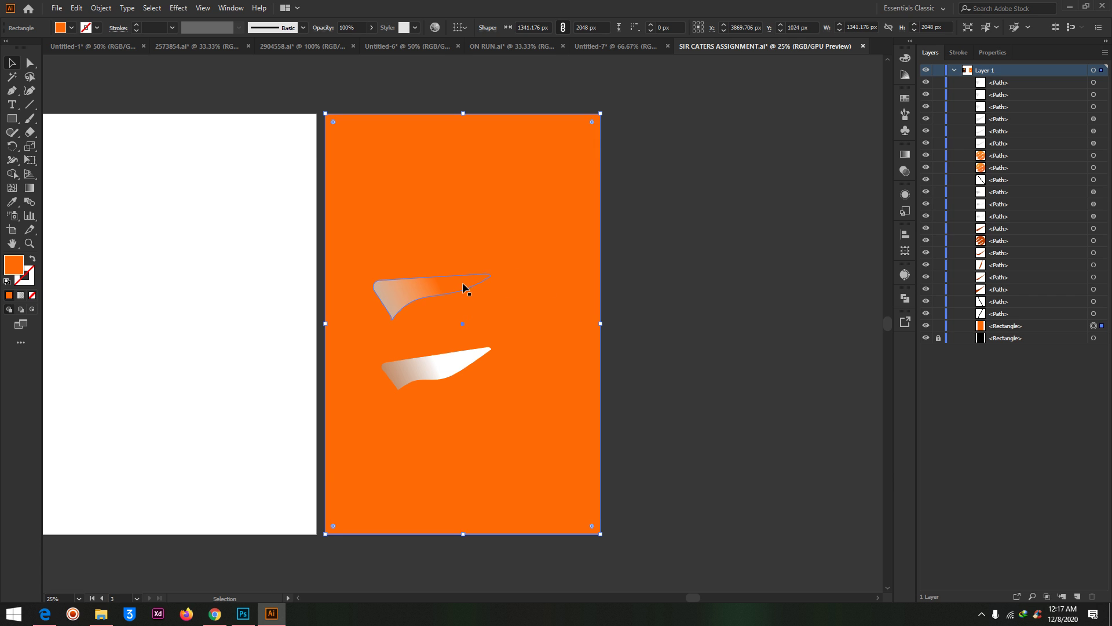
{"action": "key", "text": "ctrl+plus"}
{"action": "key", "text": "ctrl+plus"}
{"action": "key", "text": "ctrl+plus"}
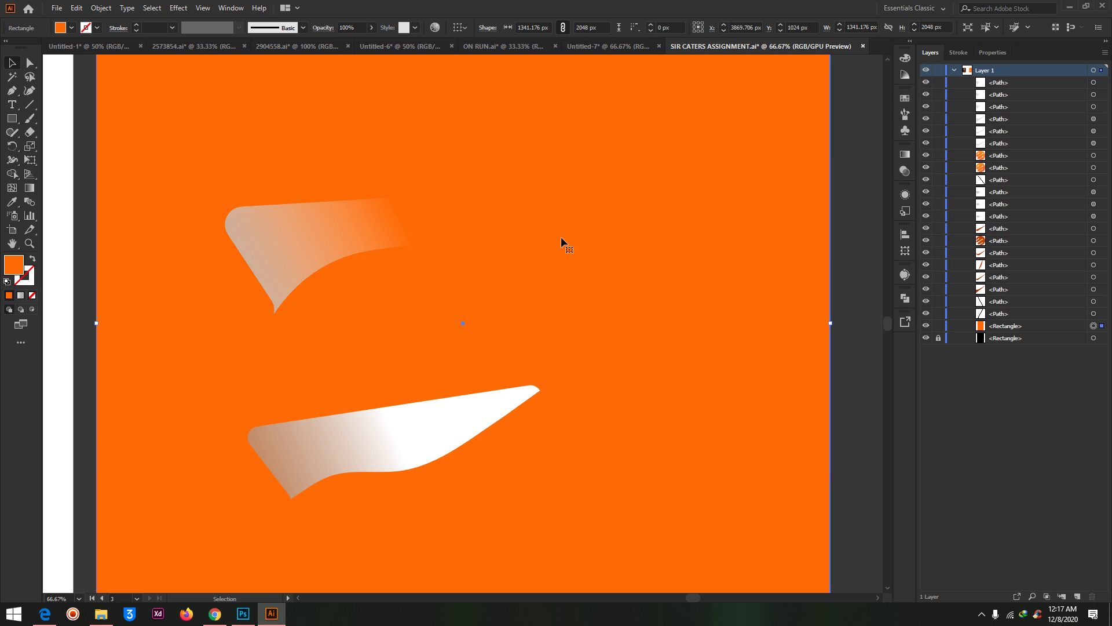
{"action": "left_click_drag", "start_coordinate": [622, 253], "coordinate": [625, 256]}
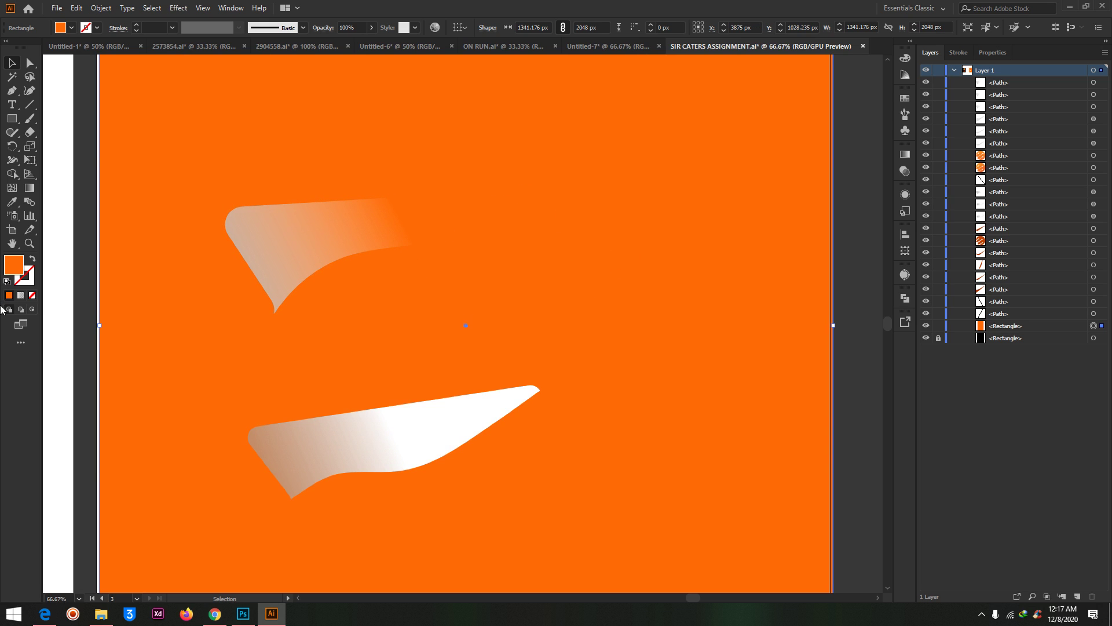
{"action": "double_click", "coordinate": [21, 267]}
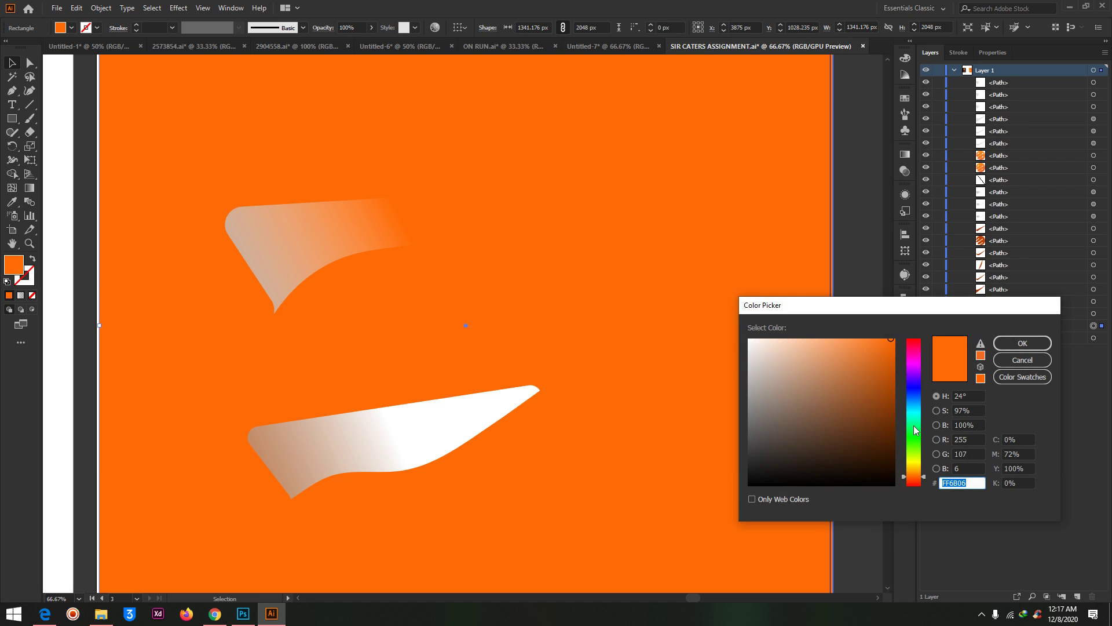
{"action": "left_click", "coordinate": [914, 447]}
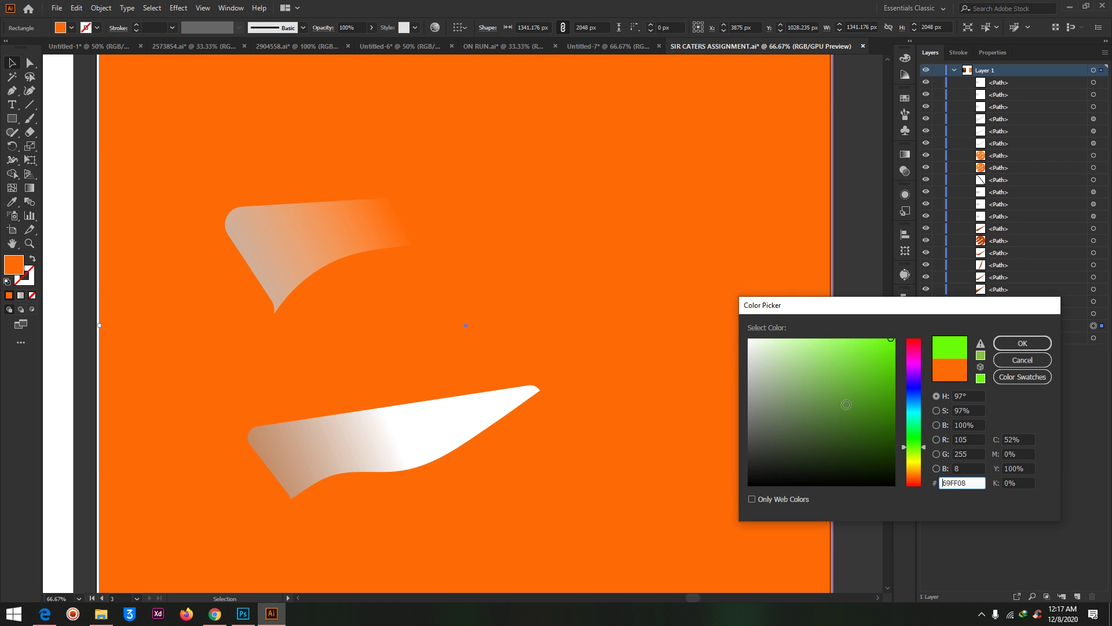
{"action": "left_click", "coordinate": [846, 404]}
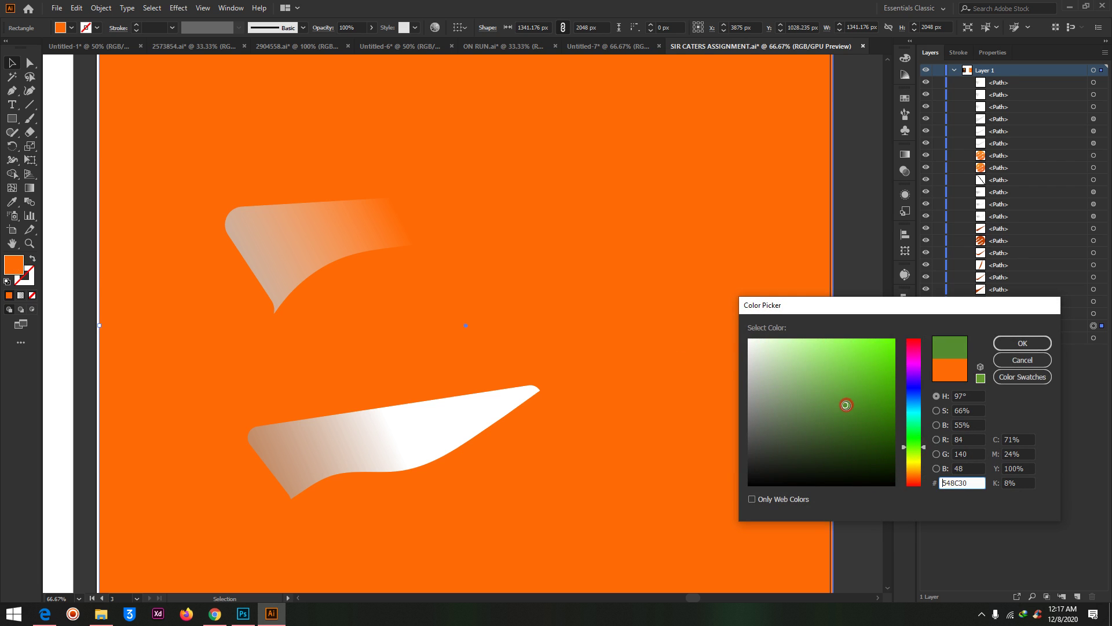
{"action": "left_click", "coordinate": [1000, 345]}
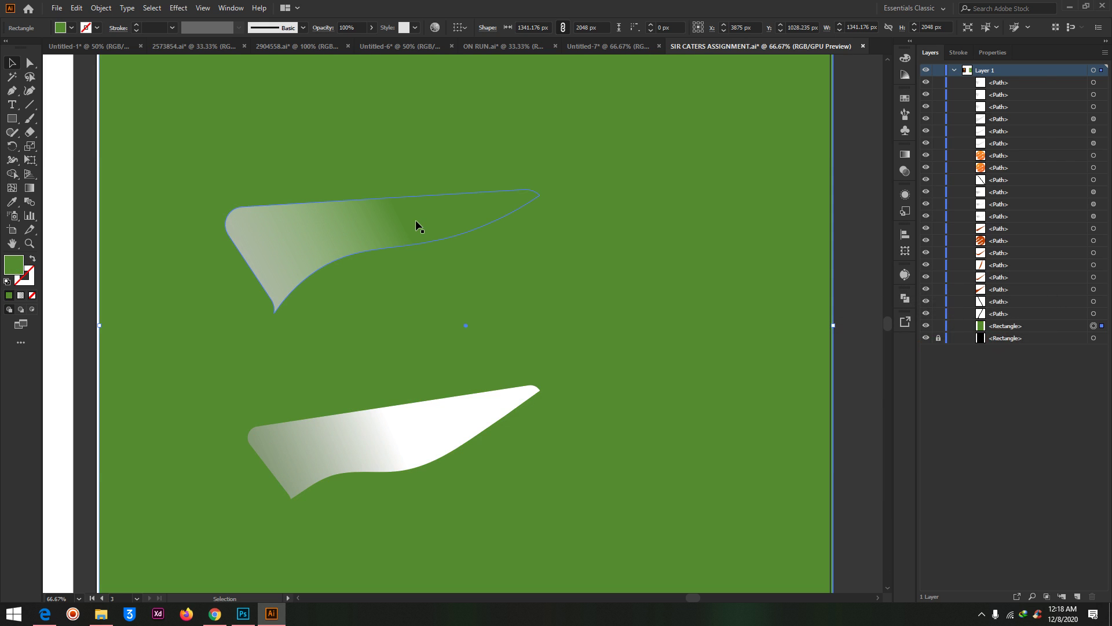
Move the lower gradient piece closer to the upper one on the green background
{"action": "left_click_drag", "start_coordinate": [372, 460], "coordinate": [427, 415]}
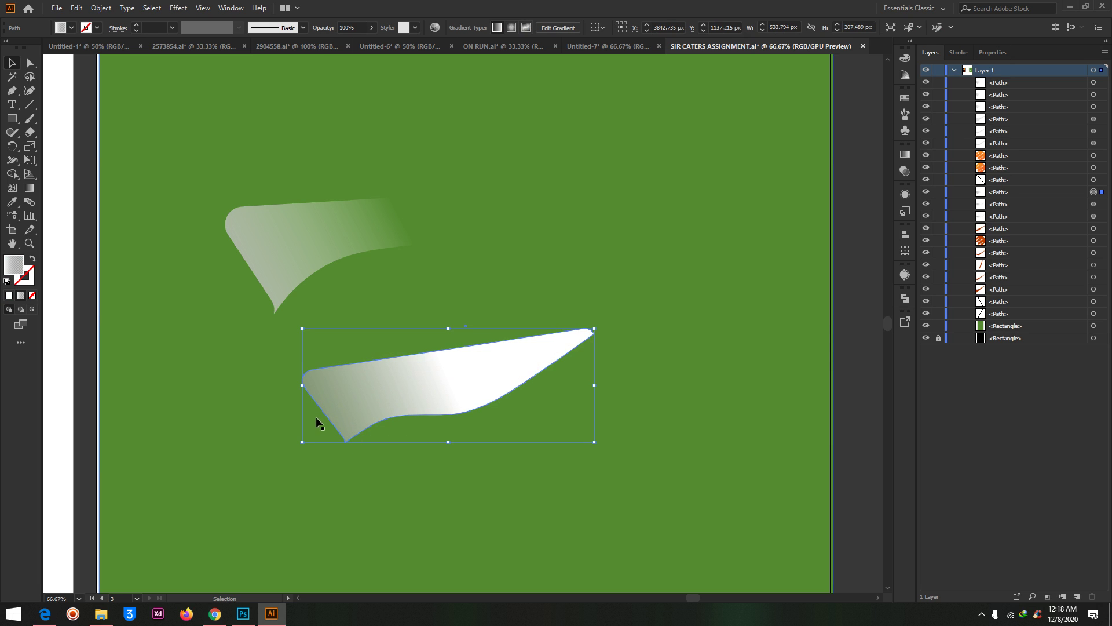
{"action": "key", "text": "ctrl+minus"}
{"action": "key", "text": "ctrl+minus"}
{"action": "key", "text": "ctrl+minus"}
{"action": "key", "text": "ctrl+minus"}
{"action": "key", "text": "ctrl+minus"}
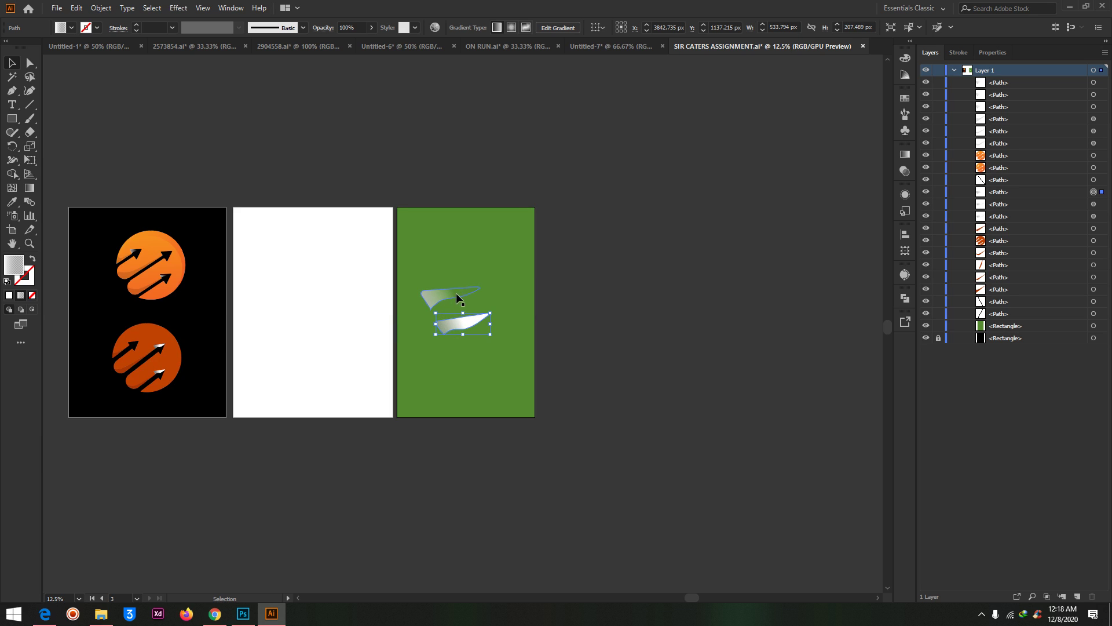
{"action": "key", "text": "ctrl+minus"}
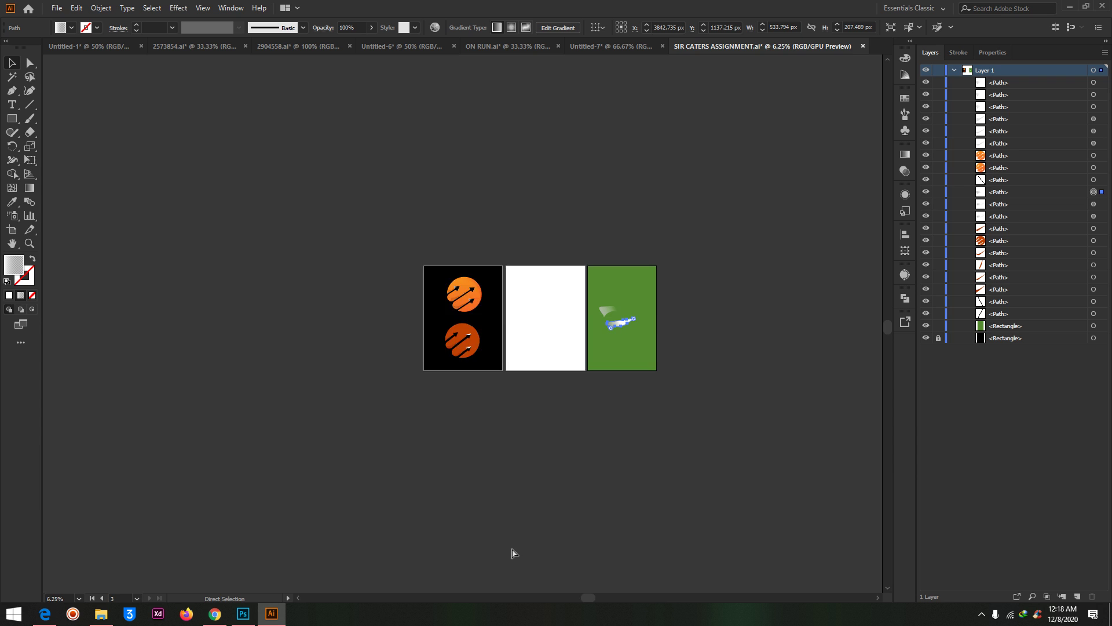
Compare how the transparent-ended and white-ended gradient pieces blend into the green background
{"action": "key", "text": "ctrl+plus"}
{"action": "key", "text": "ctrl+plus"}
{"action": "key", "text": "ctrl+plus"}
{"action": "key", "text": "ctrl+plus"}
{"action": "key", "text": "ctrl+plus"}
{"action": "key", "text": "ctrl+plus"}
{"action": "left_click", "coordinate": [367, 230]}
{"action": "left_click", "coordinate": [462, 323]}
{"action": "left_click", "coordinate": [397, 208]}
{"action": "left_click", "coordinate": [422, 325]}
{"action": "left_click", "coordinate": [370, 202]}
{"action": "left_click", "coordinate": [395, 334]}
{"action": "left_click", "coordinate": [360, 204]}
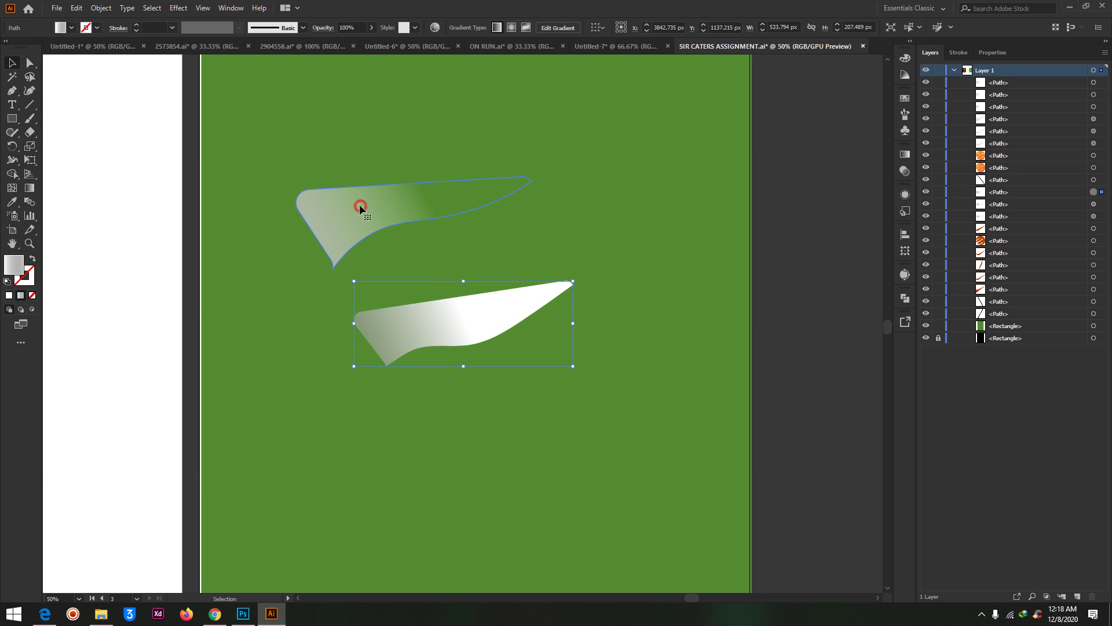
Select the white-ended and the transparent-ended gradient piece in turn to compare their fades and outlines on the green background
{"action": "left_click", "coordinate": [413, 324]}
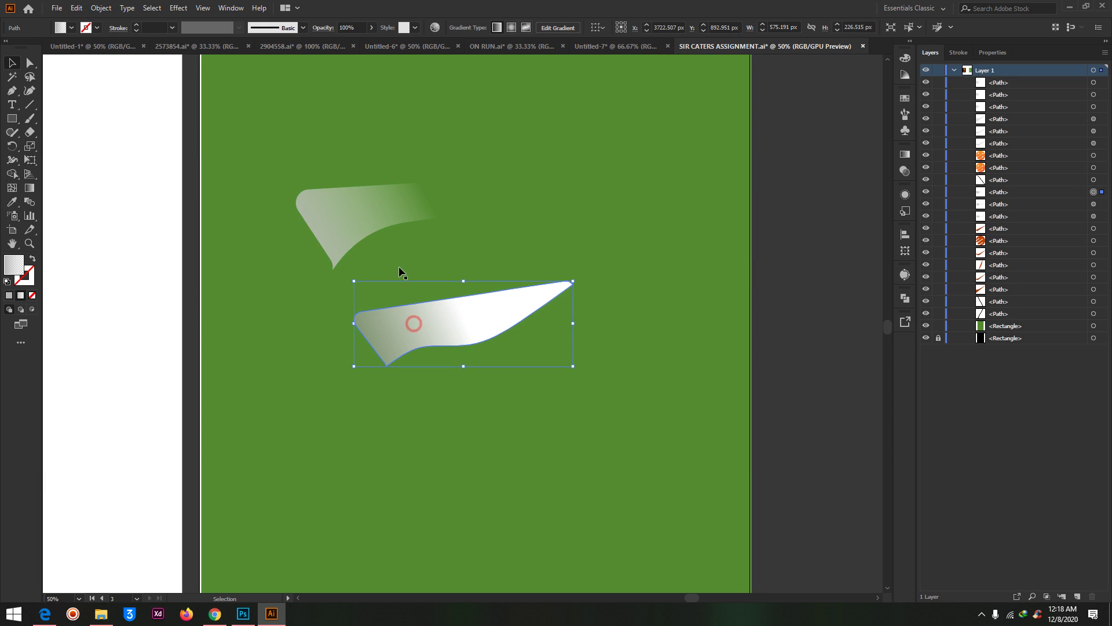
{"action": "left_click", "coordinate": [379, 211]}
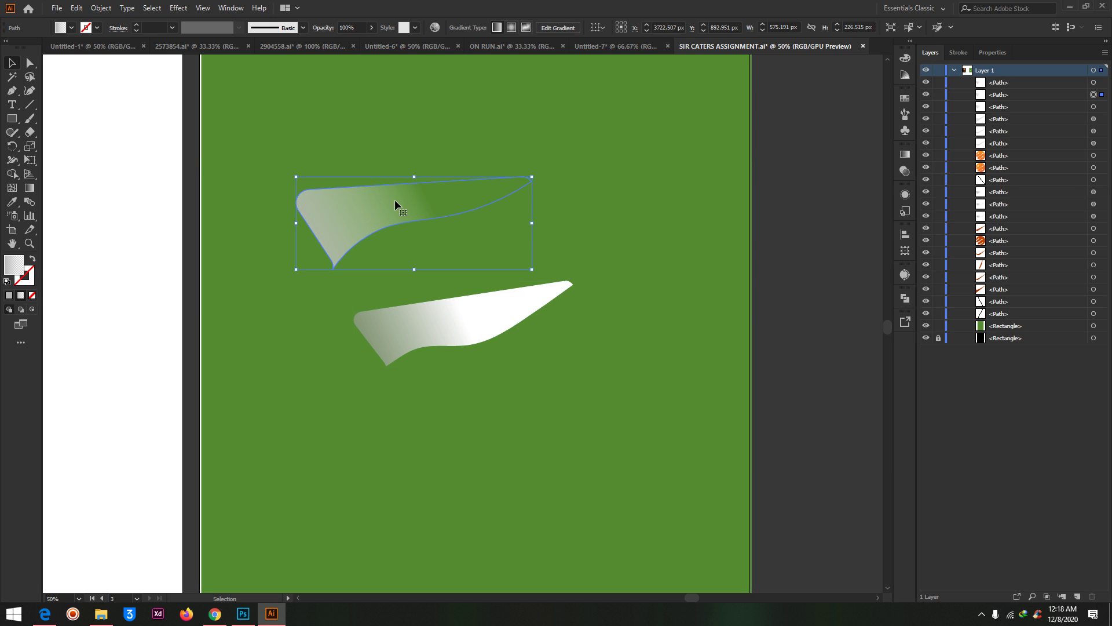
{"action": "key", "text": "a"}
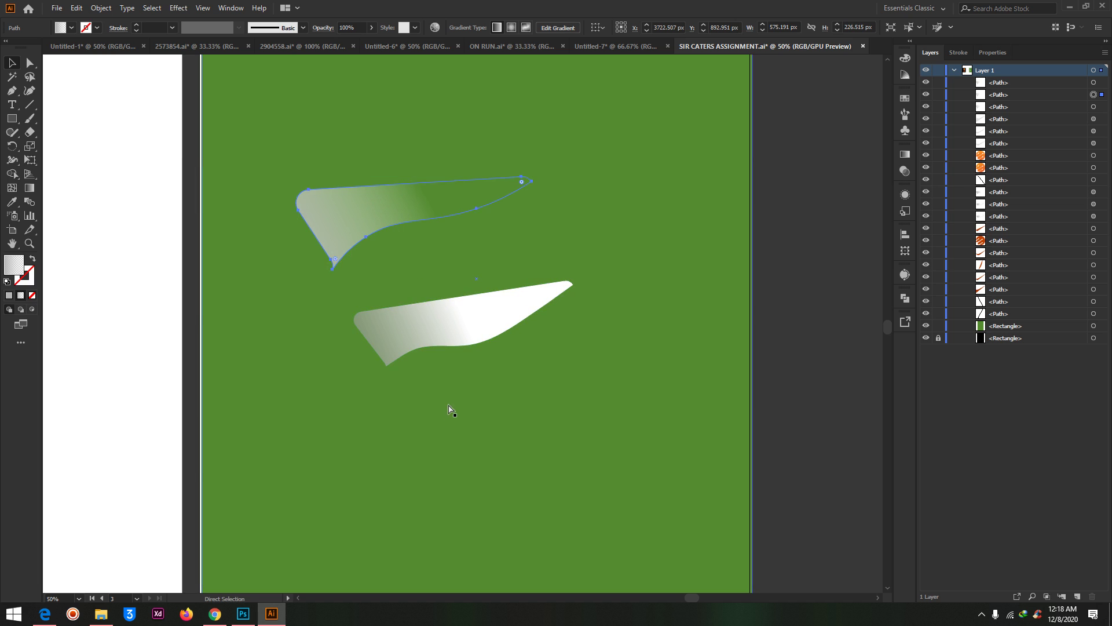
{"action": "key", "text": "ctrl+minus"}
{"action": "key", "text": "ctrl+minus"}
{"action": "key", "text": "ctrl+minus"}
{"action": "key", "text": "ctrl+minus"}
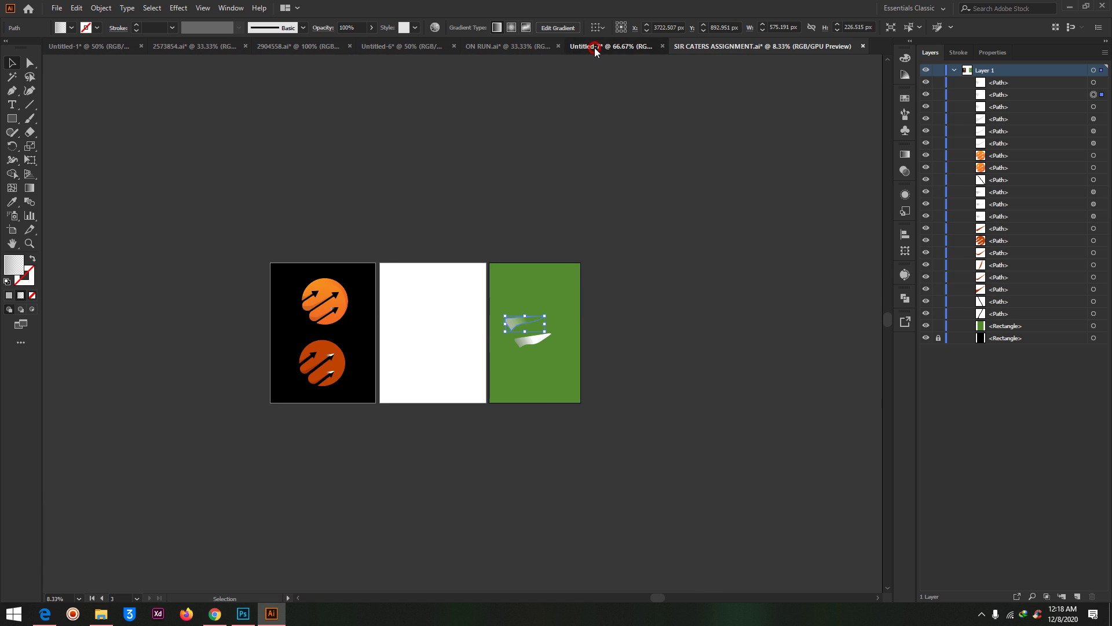
Bring up the Untitled-7 document and examine the white arrow's gradient highlight in the blue ONRUN EXPRESS emblem close up
{"action": "left_click", "coordinate": [594, 47]}
{"action": "scroll", "coordinate": [509, 410], "scroll_direction": "down", "scroll_amount": 10}
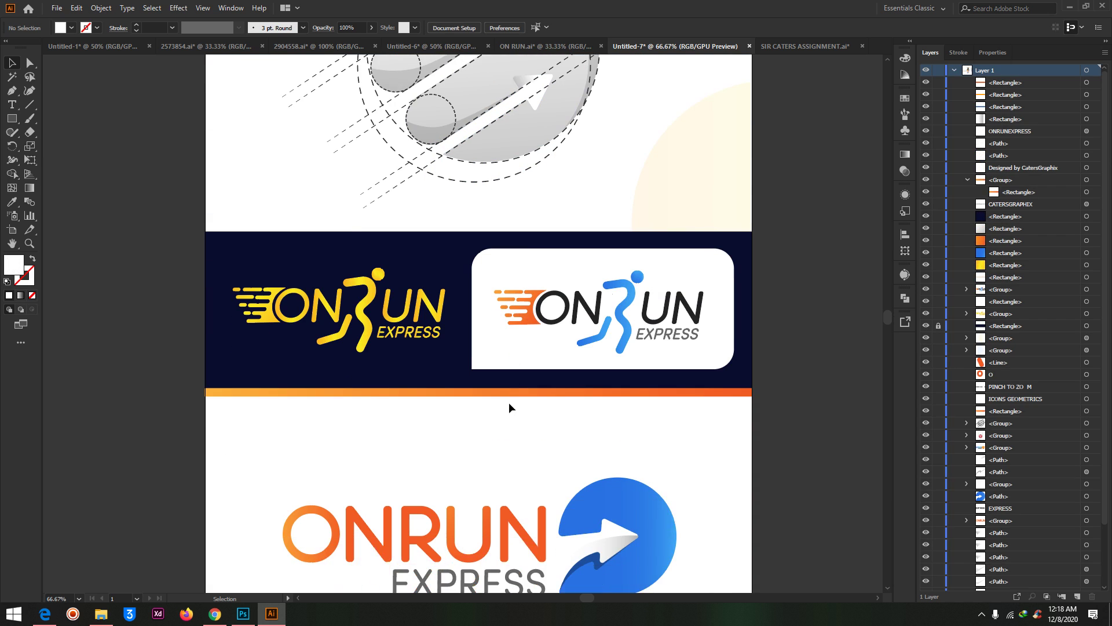
{"action": "left_click", "coordinate": [611, 346]}
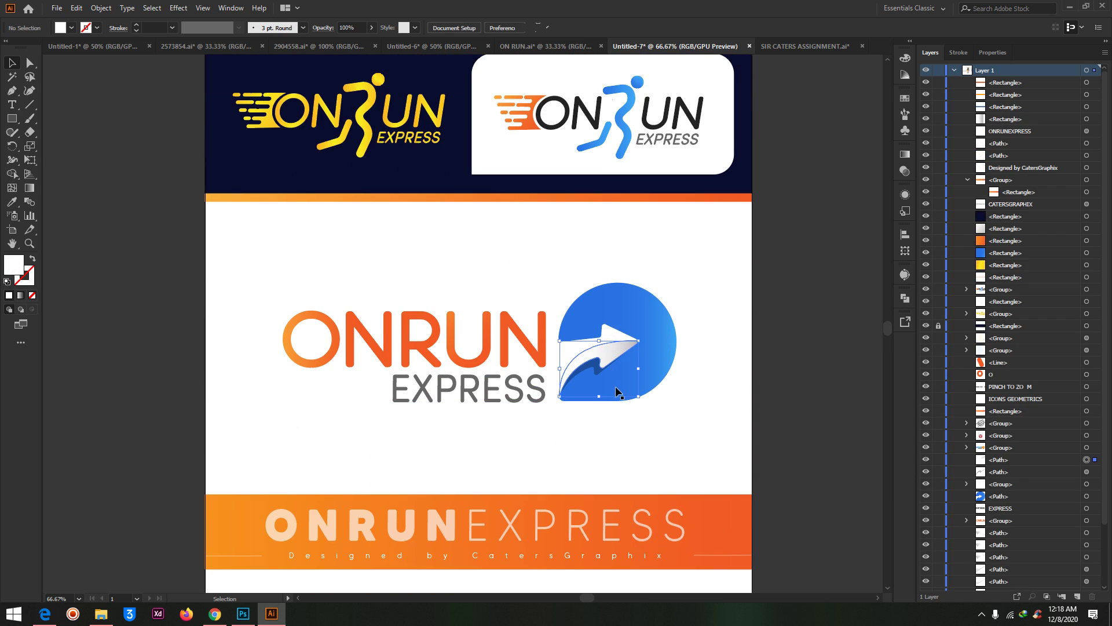
{"action": "key", "text": "ctrl+plus"}
{"action": "key", "text": "ctrl+plus"}
{"action": "key", "text": "ctrl+plus"}
{"action": "key", "text": "ctrl+plus"}
{"action": "key", "text": "v"}
{"action": "left_click", "coordinate": [810, 417]}
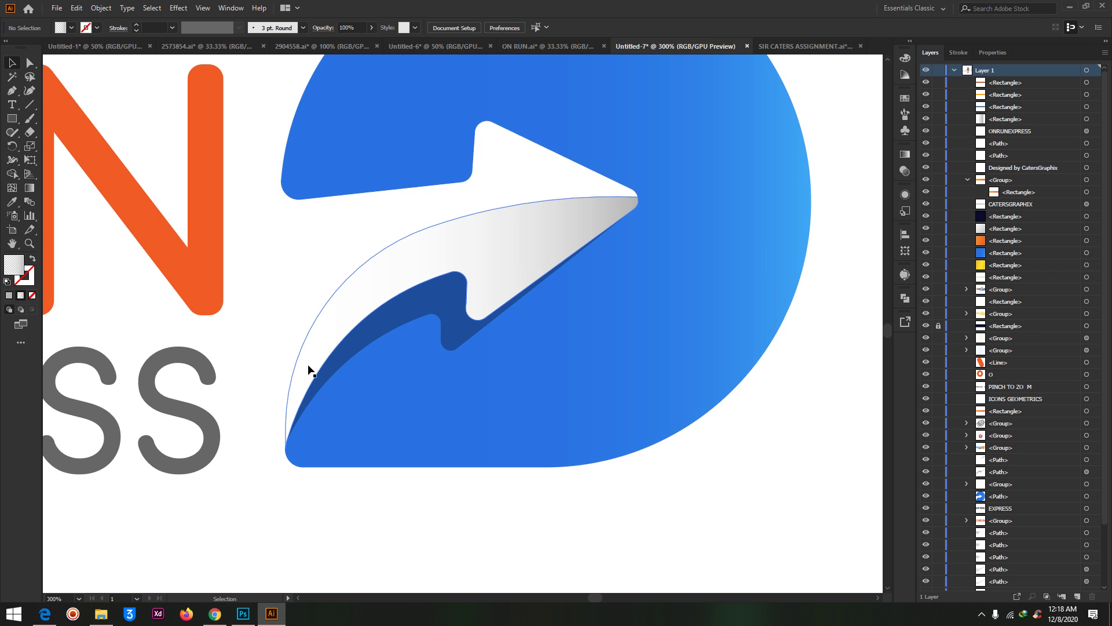
Show the gradient settings of the highlight shape on the blue emblem's white arrow
{"action": "left_click", "coordinate": [707, 169]}
{"action": "key", "text": "ctrl+minus"}
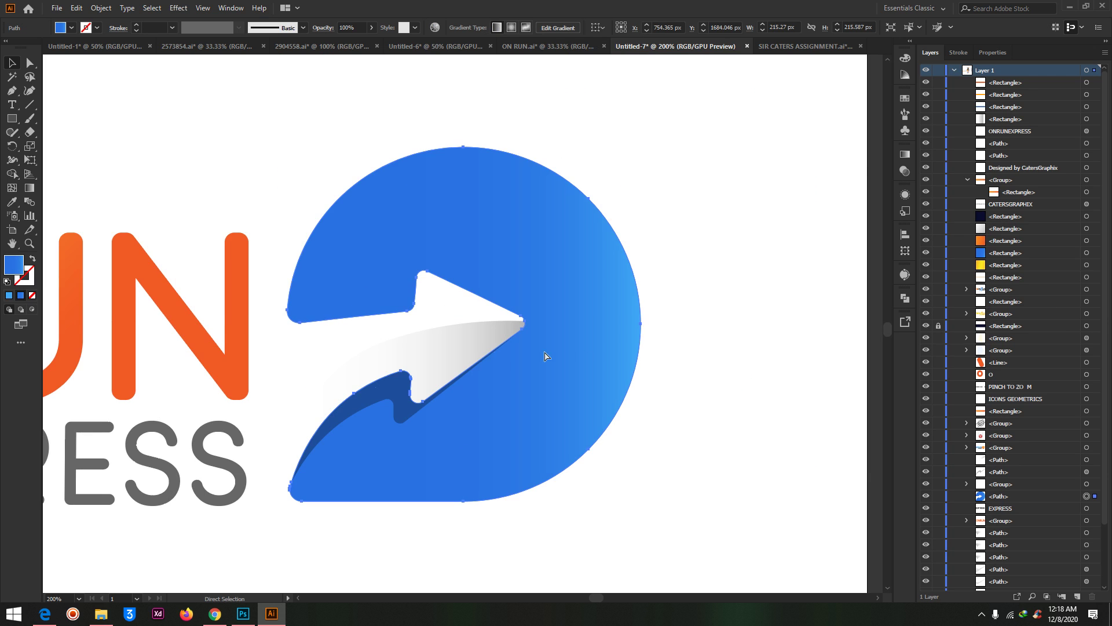
{"action": "left_click", "coordinate": [439, 345]}
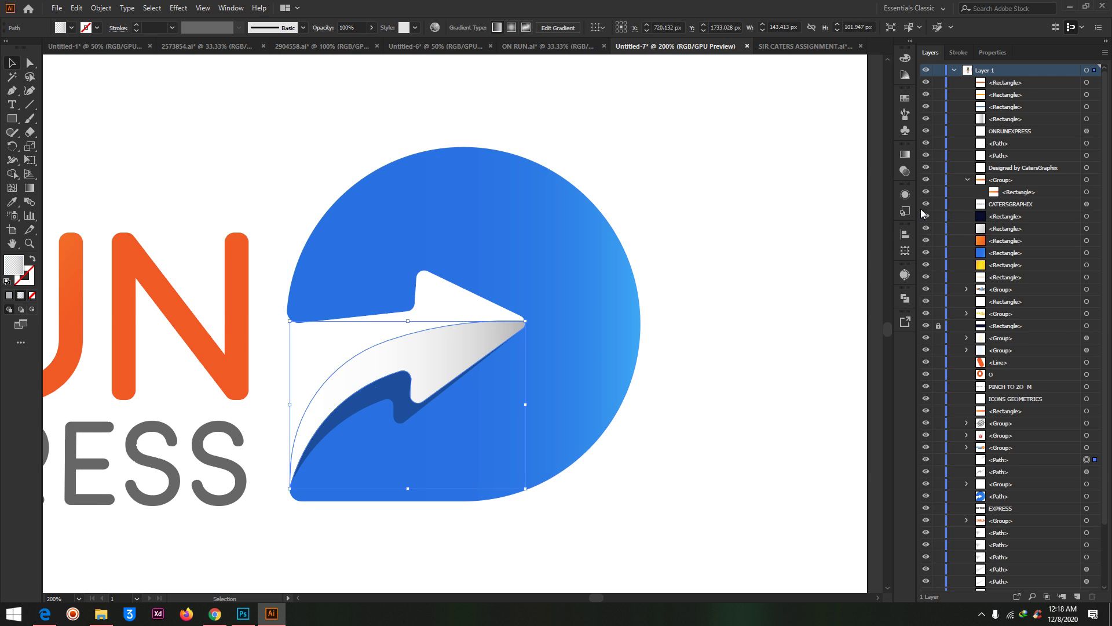
{"action": "left_click", "coordinate": [905, 154]}
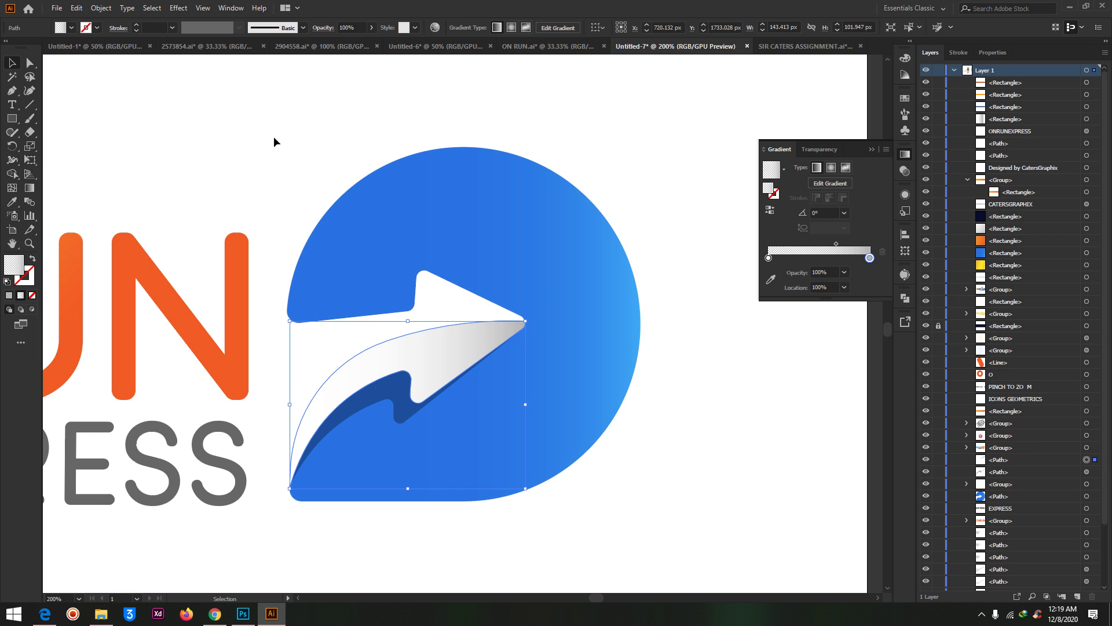
Try moving the whole blue arrow emblem over the orange ONRUN lettering, and undo the moves
{"action": "left_click_drag", "start_coordinate": [272, 129], "coordinate": [671, 551]}
{"action": "left_click_drag", "start_coordinate": [506, 236], "coordinate": [409, 160]}
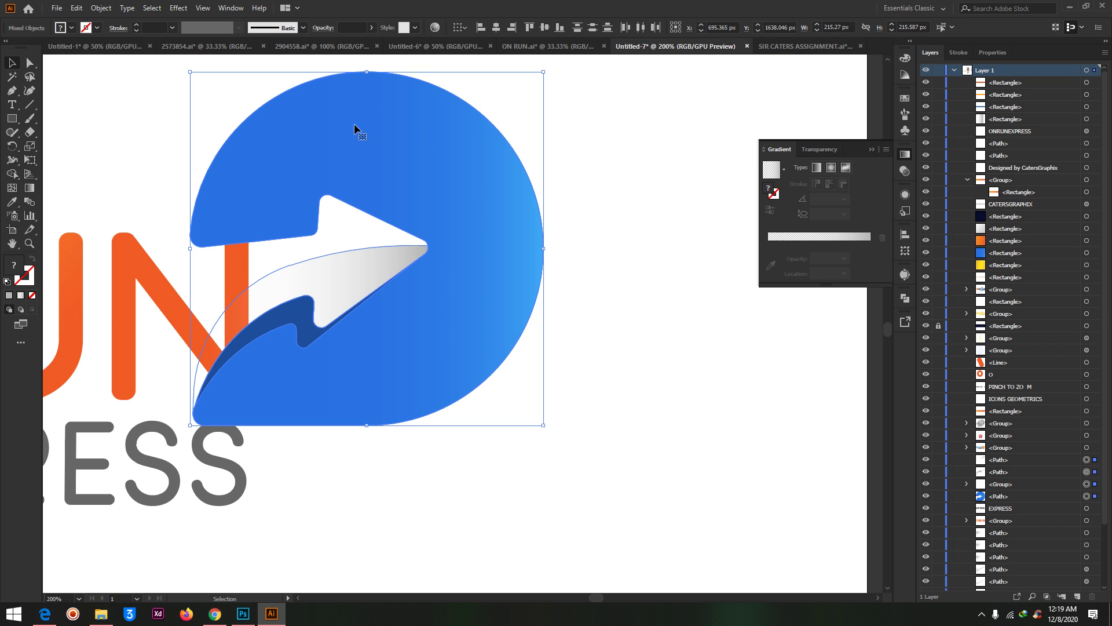
{"action": "left_click_drag", "start_coordinate": [441, 161], "coordinate": [539, 208]}
{"action": "key", "text": "ctrl+z"}
{"action": "key", "text": "ctrl+z"}
{"action": "key", "text": "ctrl+shift+z"}
{"action": "key", "text": "ctrl+shift+z"}
{"action": "key", "text": "v"}
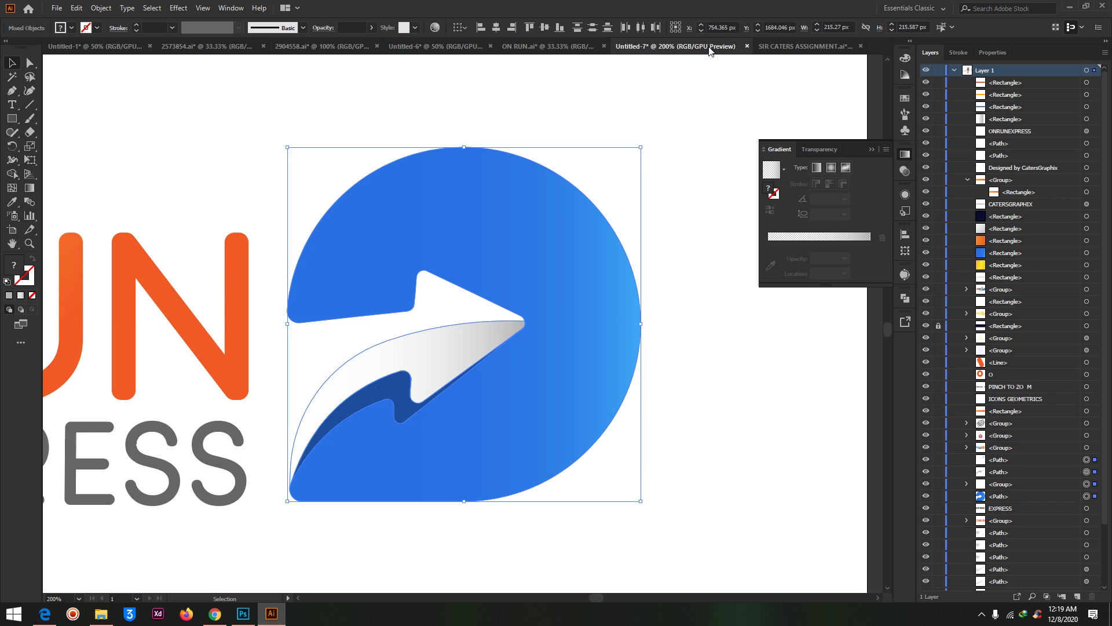
Return to the SIR CATERS ASSIGNMENT document and hide the black background rectangle behind the arrow-circle logos
{"action": "left_click", "coordinate": [803, 47]}
{"action": "key", "text": "a"}
{"action": "left_click", "coordinate": [319, 363]}
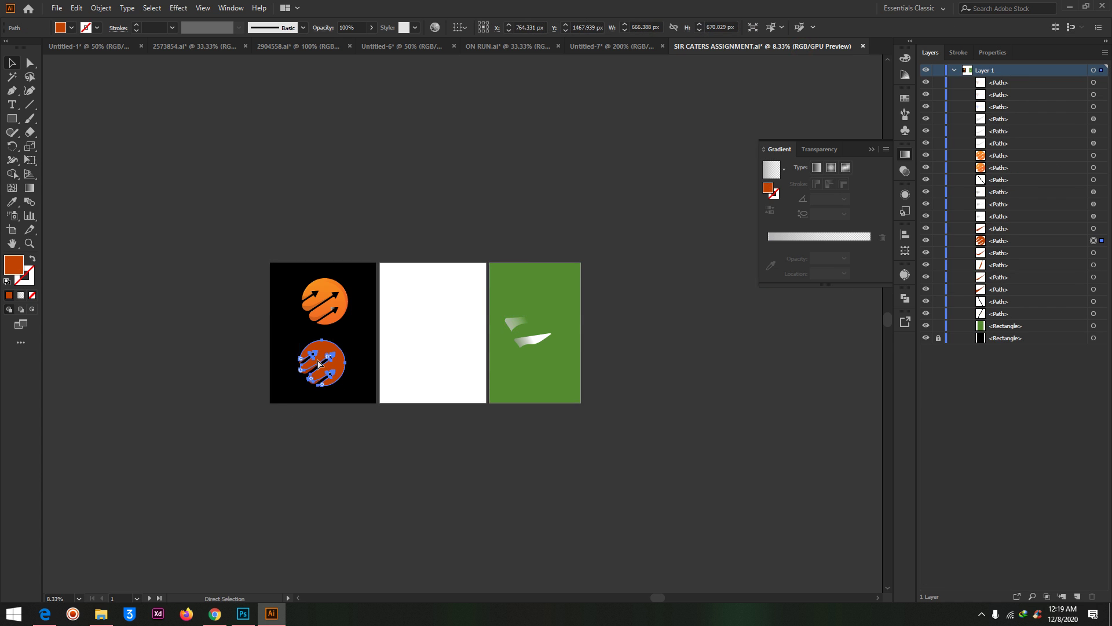
{"action": "scroll", "coordinate": [347, 365], "scroll_direction": "up", "scroll_amount": 5}
{"action": "key", "text": "v"}
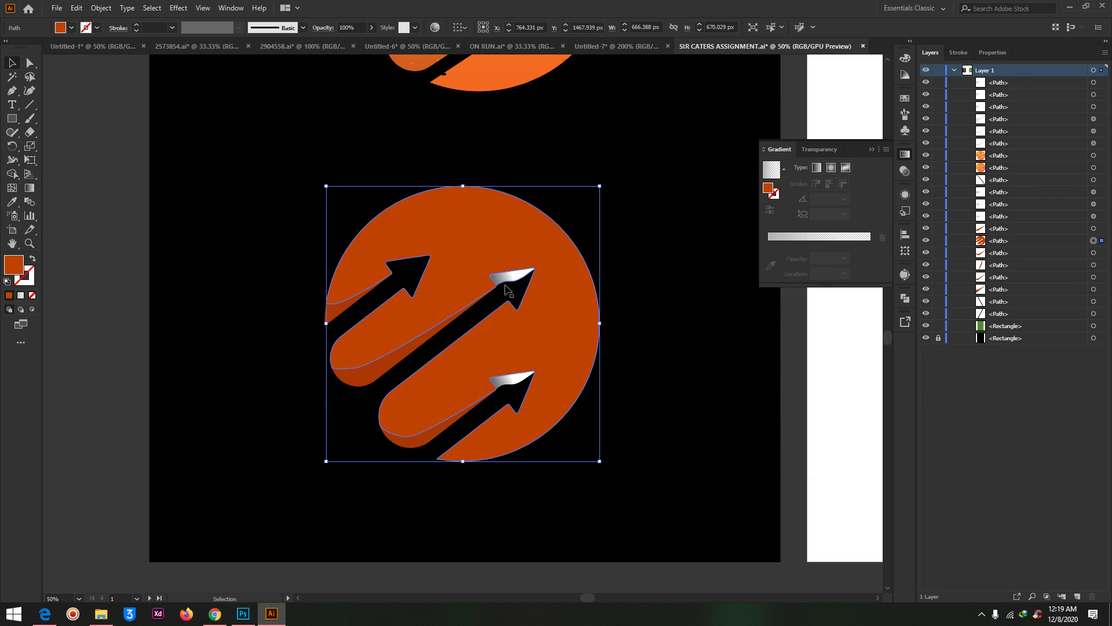
{"action": "left_click", "coordinate": [658, 267]}
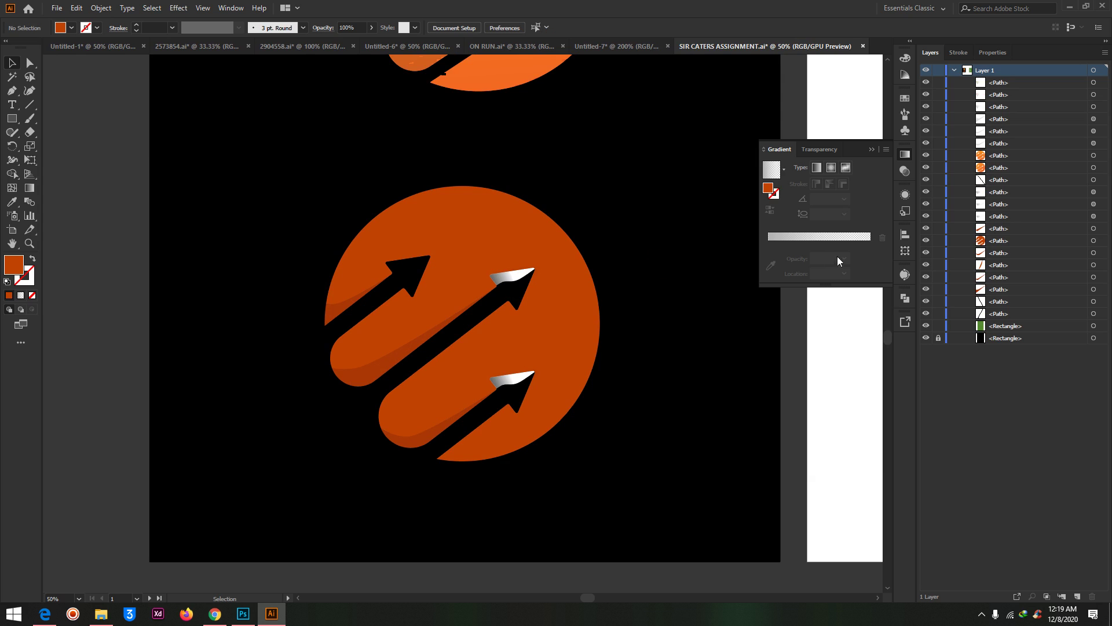
{"action": "left_click", "coordinate": [926, 338]}
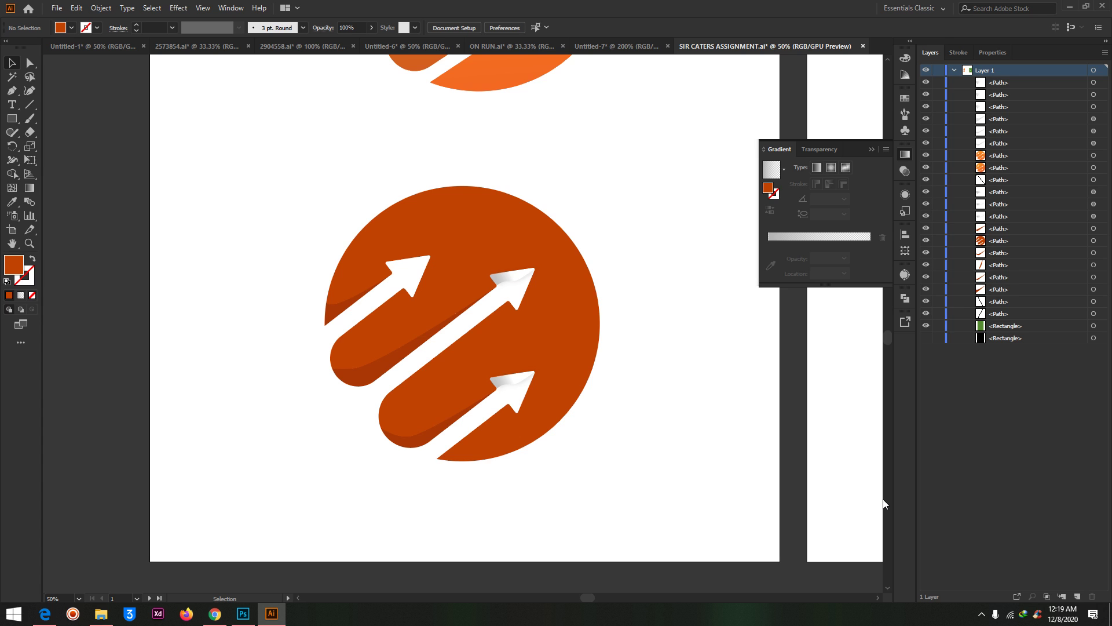
{"action": "key", "text": "ctrl+1"}
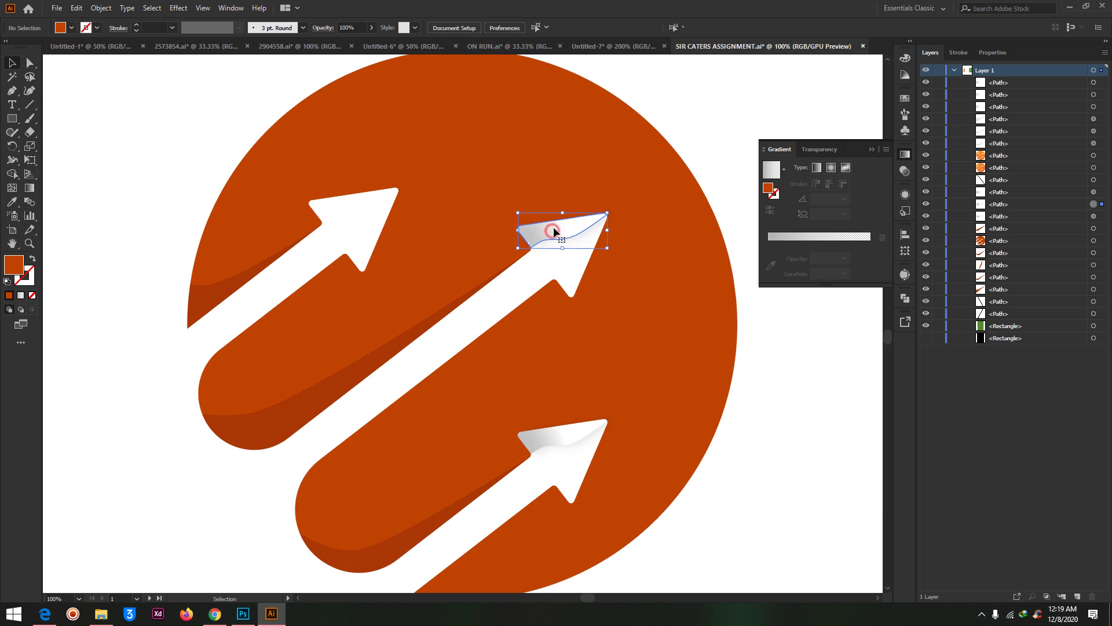
Inspect the gradient highlight on the middle arrowhead of the dark orange logo, both selected and deselected
{"action": "left_click", "coordinate": [551, 229]}
{"action": "left_click", "coordinate": [707, 67]}
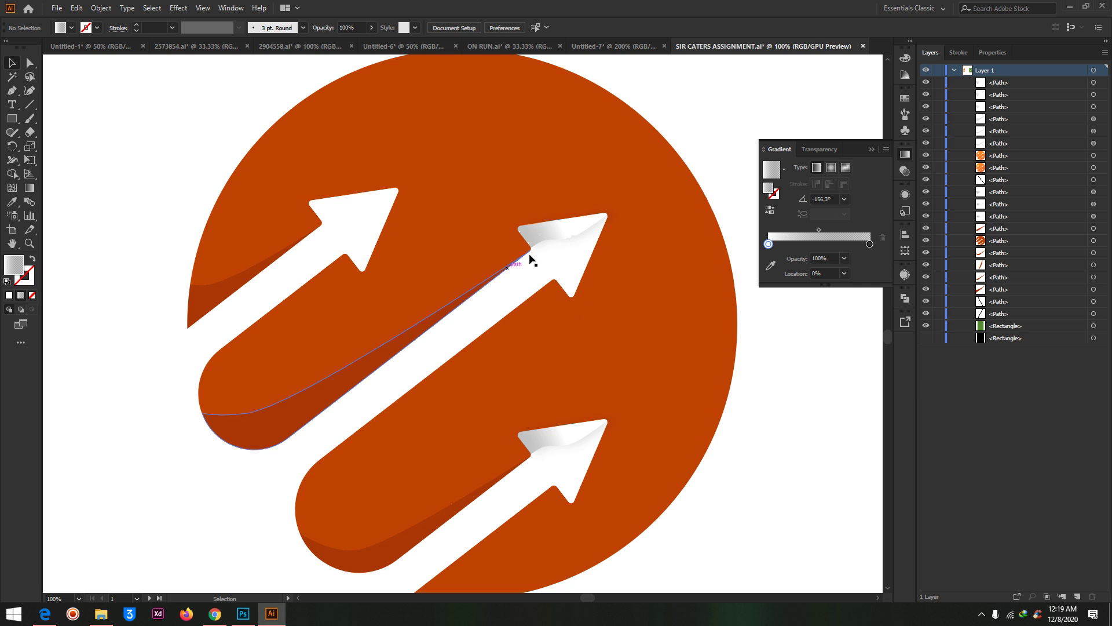
{"action": "left_click", "coordinate": [566, 247]}
{"action": "key", "text": "Up"}
{"action": "key", "text": "Up"}
{"action": "key", "text": "Up"}
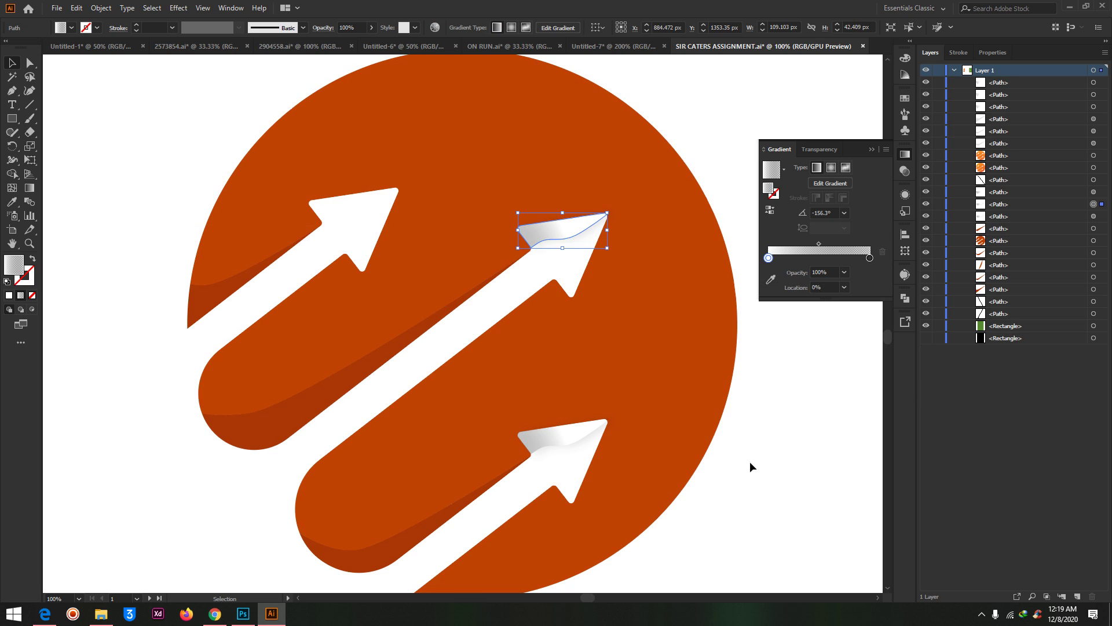
Examine the two overlapping gradient circle shapes that make up the upper orange logo by selecting each one
{"action": "key", "text": "ctrl+minus"}
{"action": "key", "text": "ctrl+minus"}
{"action": "key", "text": "a"}
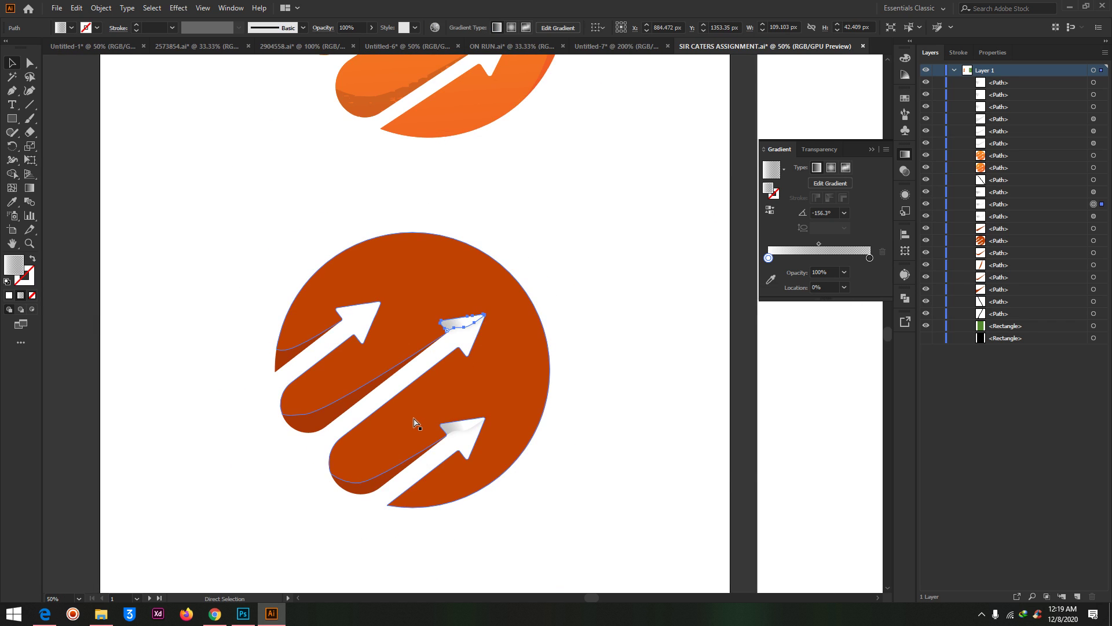
{"action": "key", "text": "ctrl+minus"}
{"action": "key", "text": "ctrl+minus"}
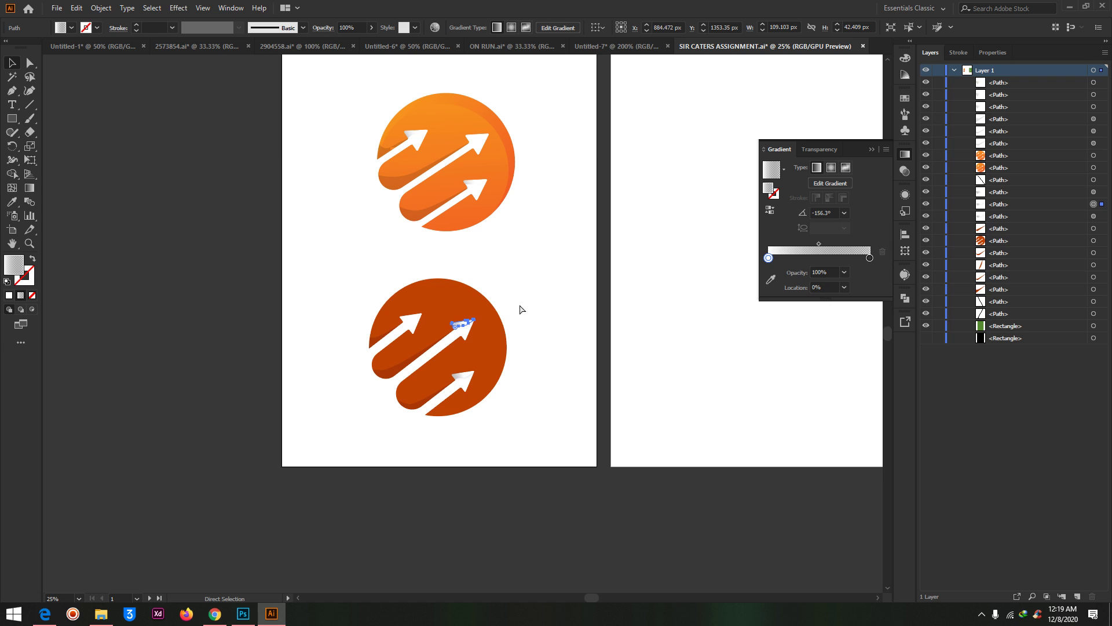
{"action": "scroll", "coordinate": [521, 309], "scroll_direction": "right", "scroll_amount": 2}
{"action": "key", "text": "v"}
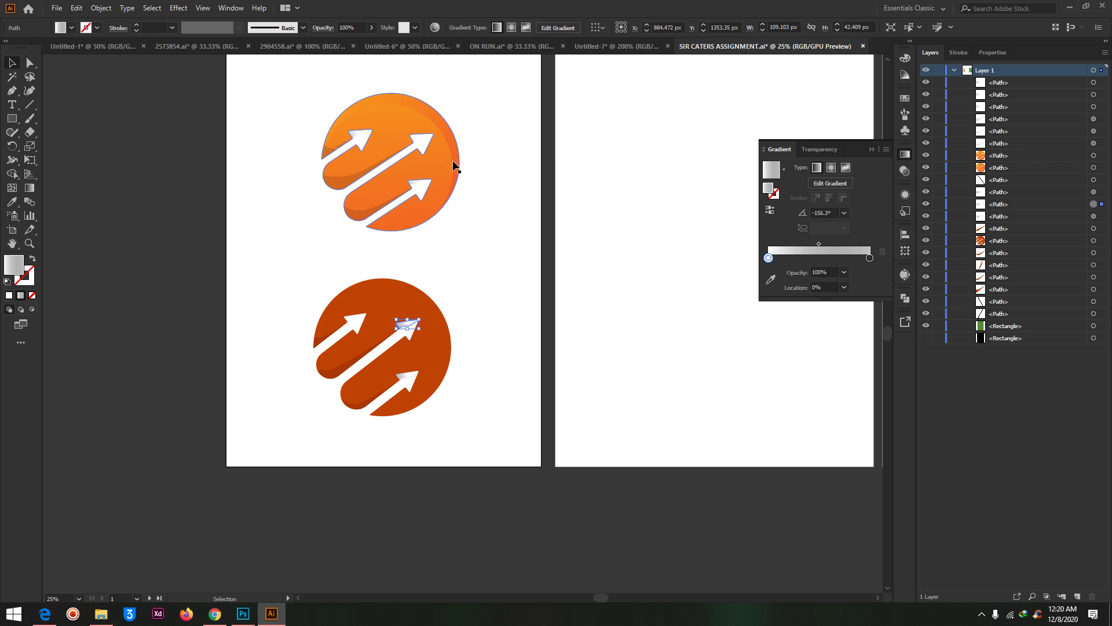
{"action": "left_click", "coordinate": [448, 198]}
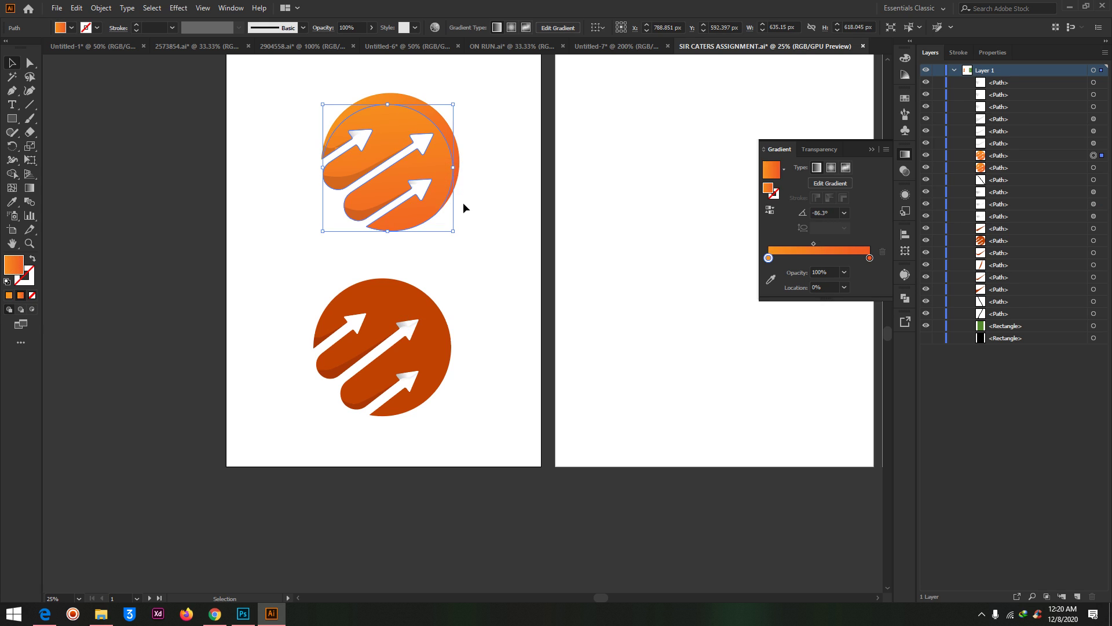
{"action": "left_click", "coordinate": [483, 140]}
{"action": "left_click", "coordinate": [453, 137]}
{"action": "left_click", "coordinate": [504, 127]}
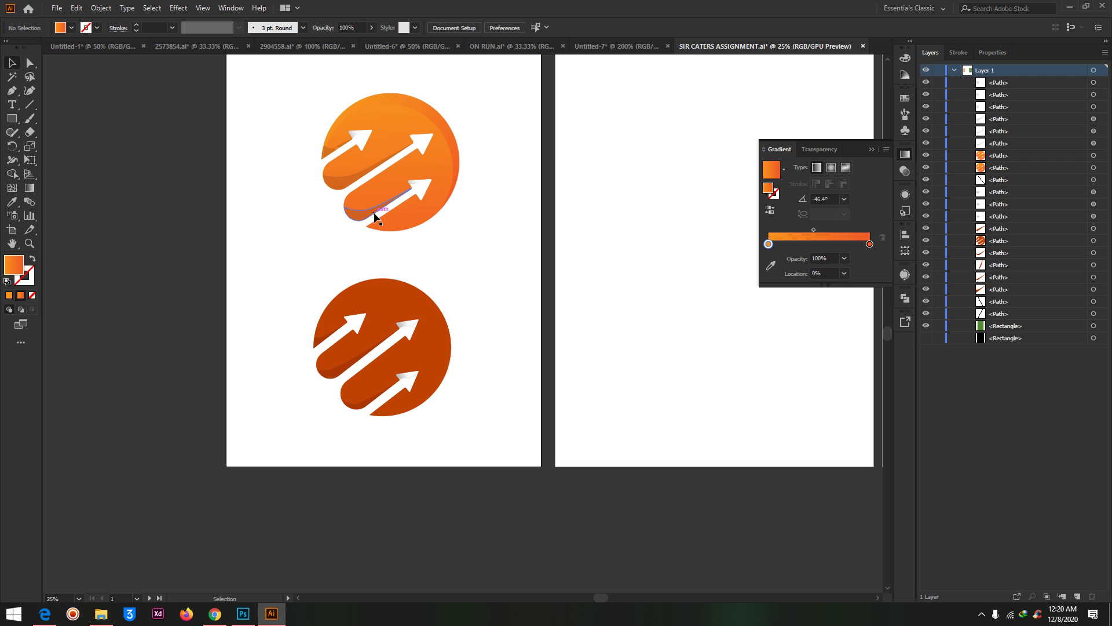
Inspect the flat-coloured circle and the darker shadow shapes beside the arrows of the lower dark orange logo
{"action": "left_click", "coordinate": [323, 375]}
{"action": "left_click", "coordinate": [329, 457]}
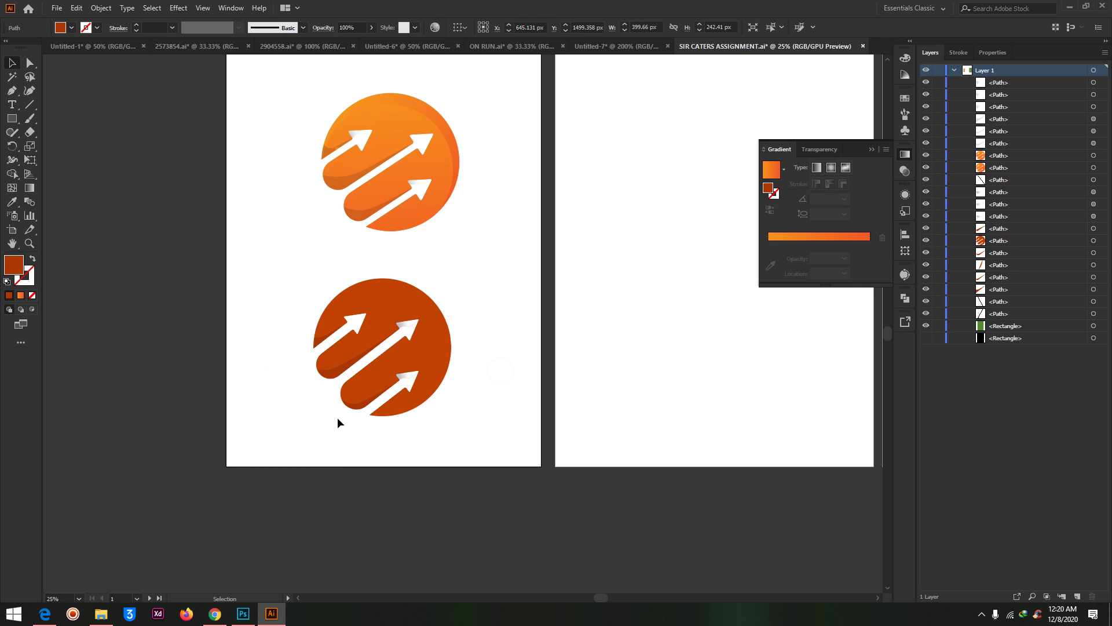
{"action": "left_click", "coordinate": [358, 400]}
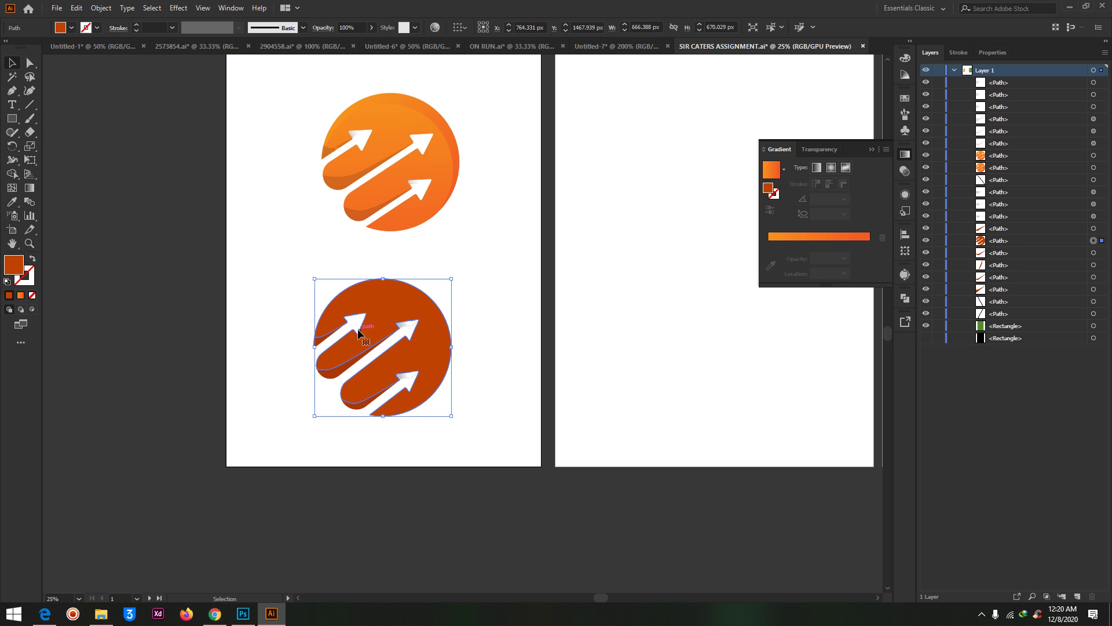
{"action": "left_click", "coordinate": [485, 242]}
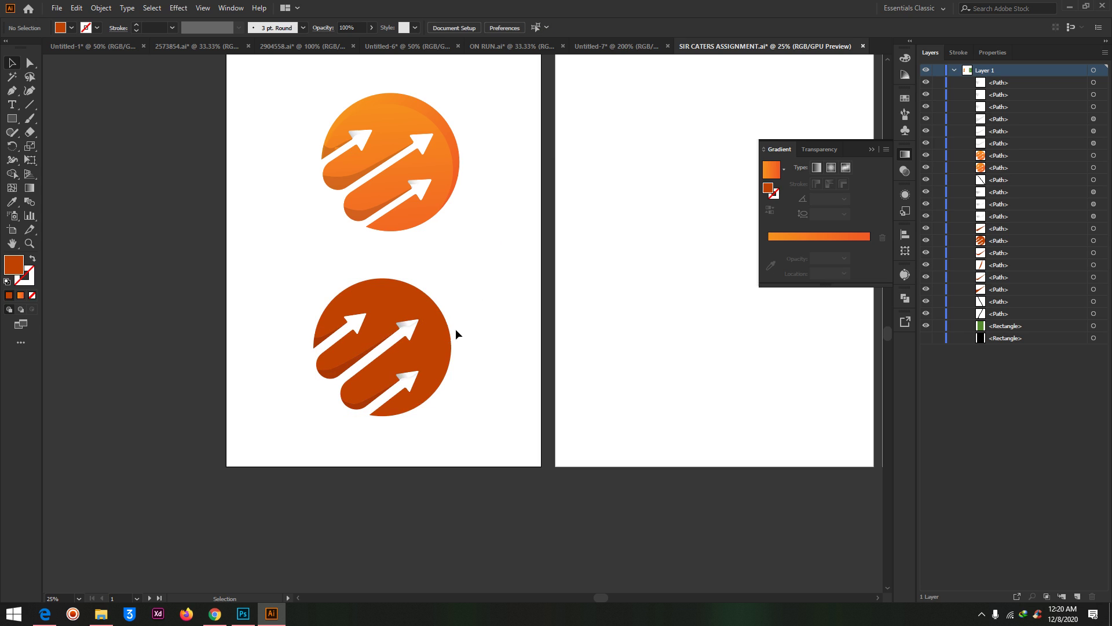
{"action": "scroll", "coordinate": [453, 348], "scroll_direction": "up", "scroll_amount": 2}
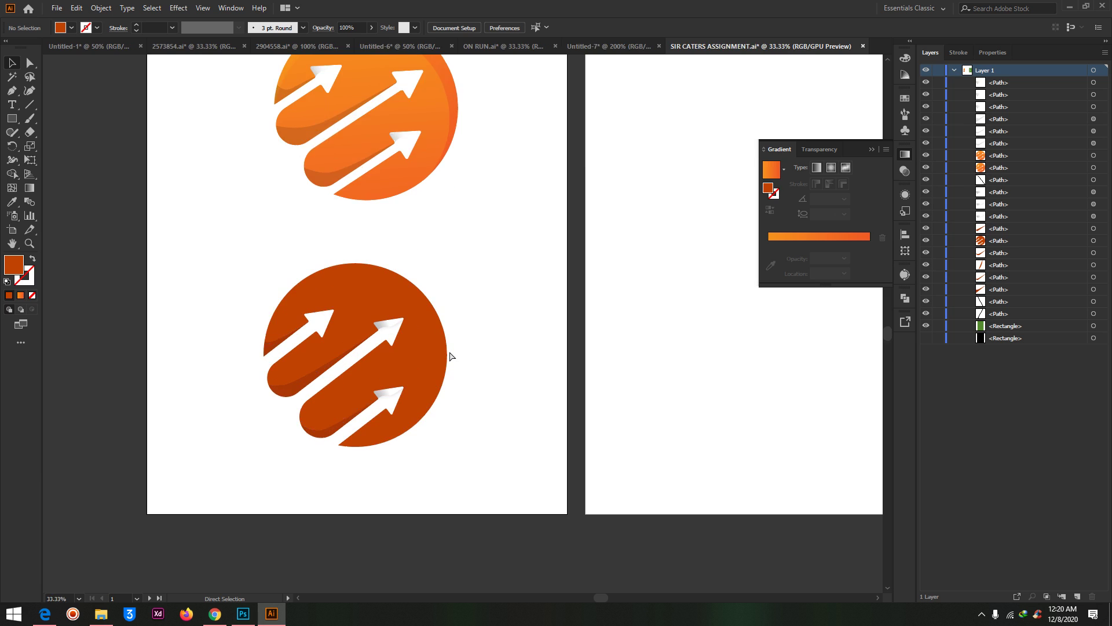
{"action": "scroll", "coordinate": [426, 385], "scroll_direction": "up", "scroll_amount": 3}
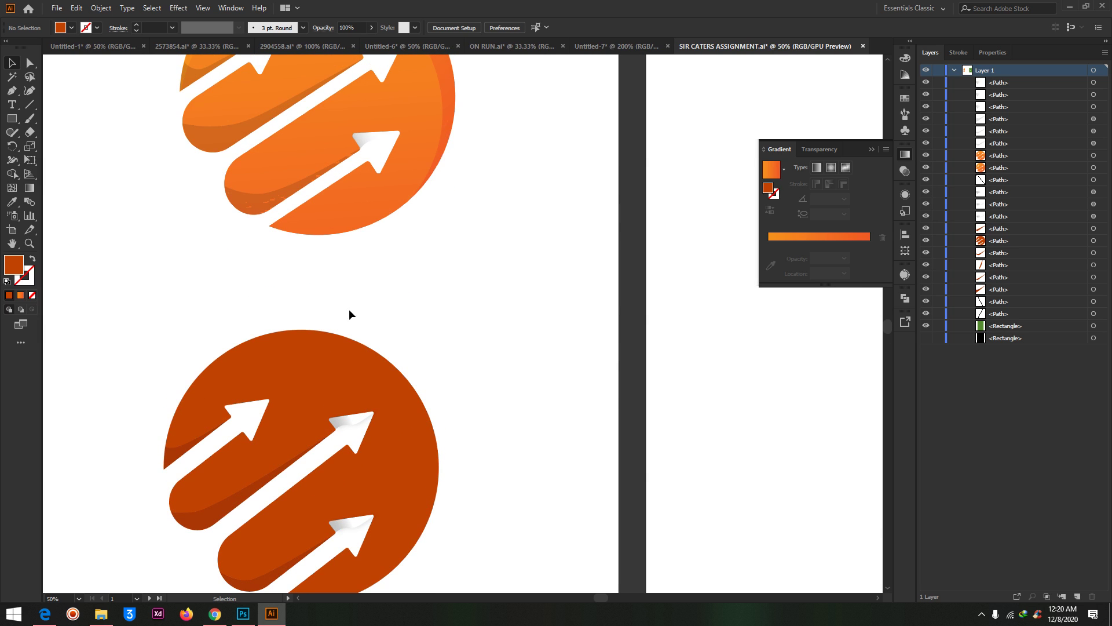
{"action": "left_click", "coordinate": [175, 453]}
{"action": "left_click", "coordinate": [145, 328]}
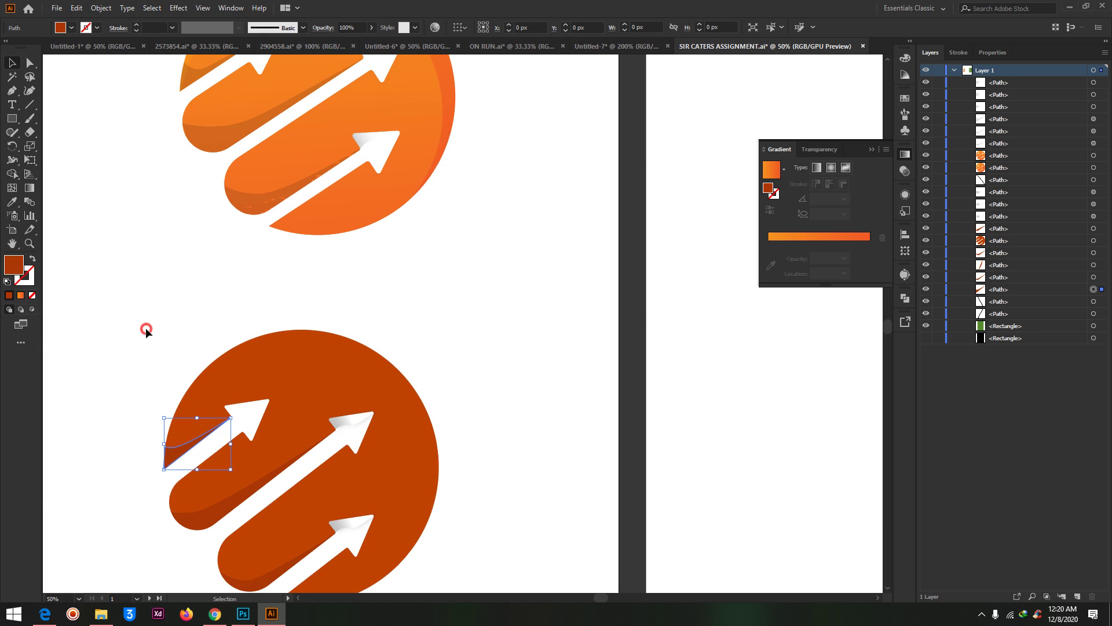
Check the outline and gradient of the upper logo's smaller front circle and compare it with the lower flat logo
{"action": "scroll", "coordinate": [319, 360], "scroll_direction": "up", "scroll_amount": 2}
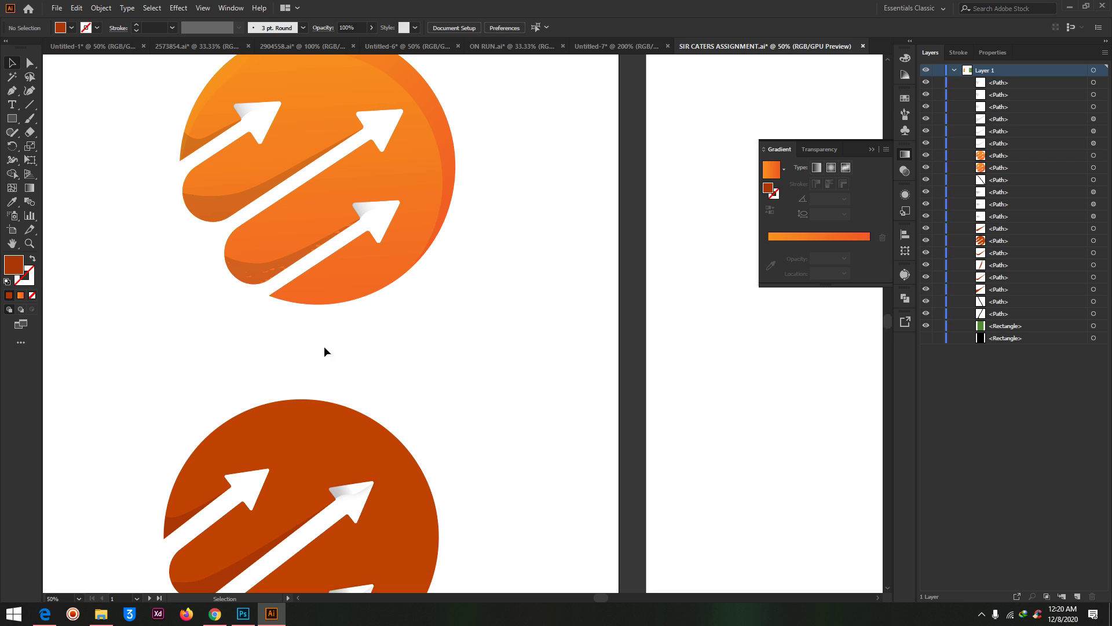
{"action": "left_click", "coordinate": [415, 171]}
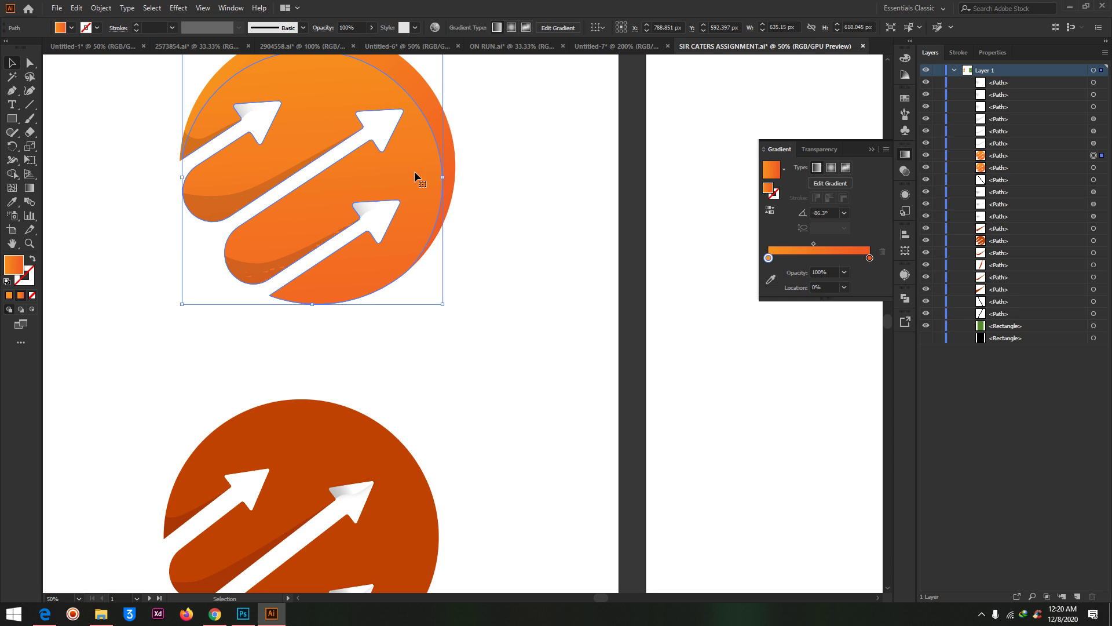
{"action": "scroll", "coordinate": [460, 118], "scroll_direction": "up", "scroll_amount": 1}
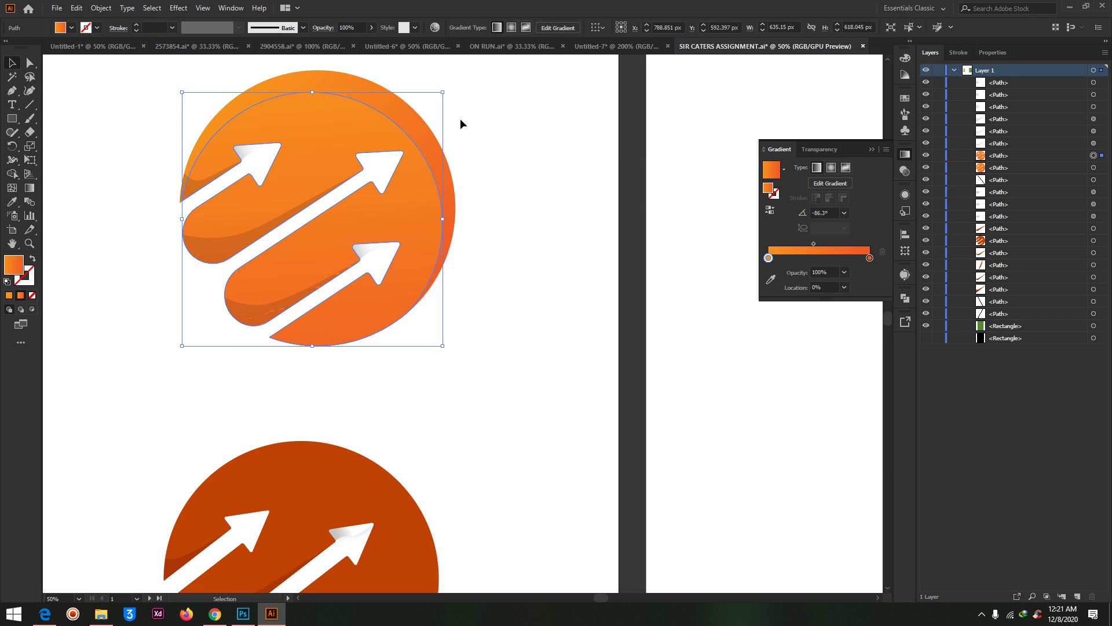
{"action": "left_click", "coordinate": [512, 126]}
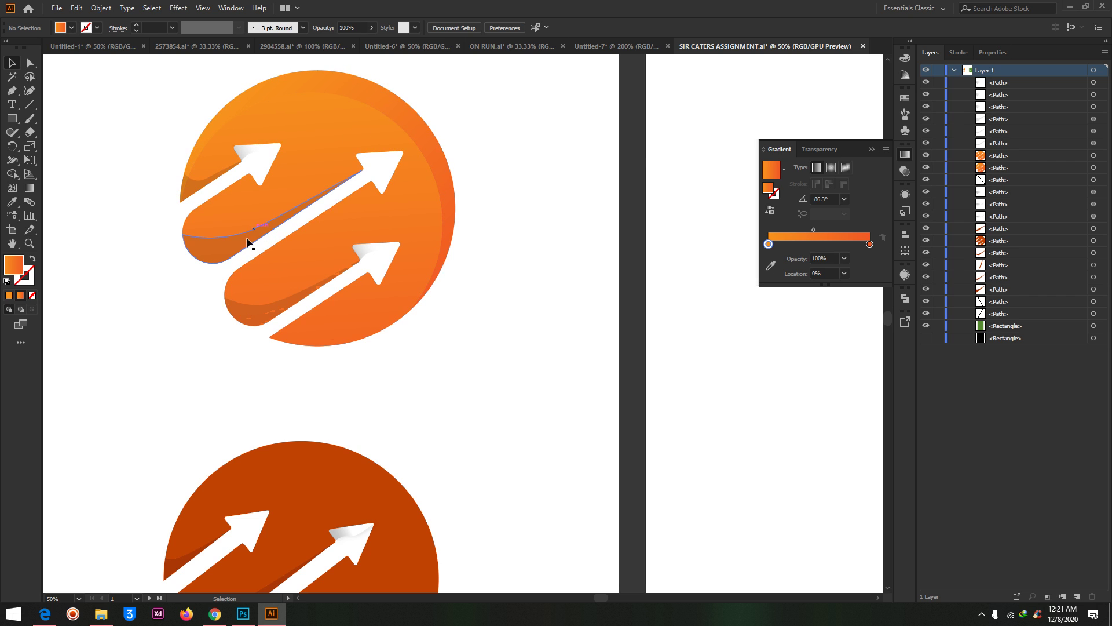
{"action": "scroll", "coordinate": [295, 297], "scroll_direction": "down", "scroll_amount": 1}
{"action": "scroll", "coordinate": [293, 305], "scroll_direction": "down", "scroll_amount": 1}
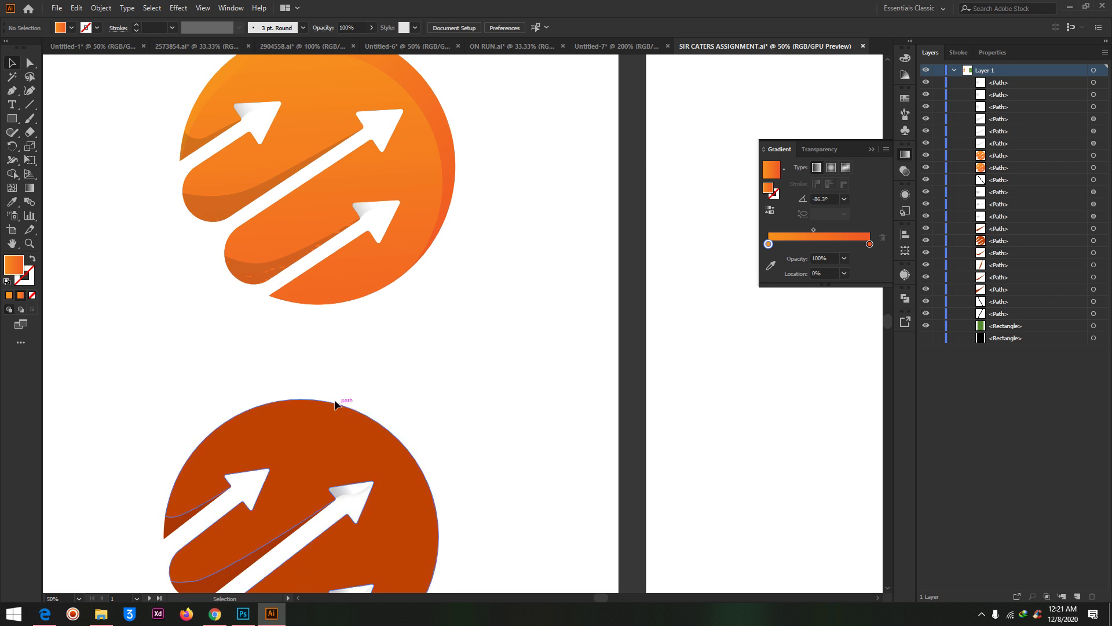
Examine the semi-transparent black shadow shape beside the lowest arrow of the upper orange logo
{"action": "left_click", "coordinate": [263, 272]}
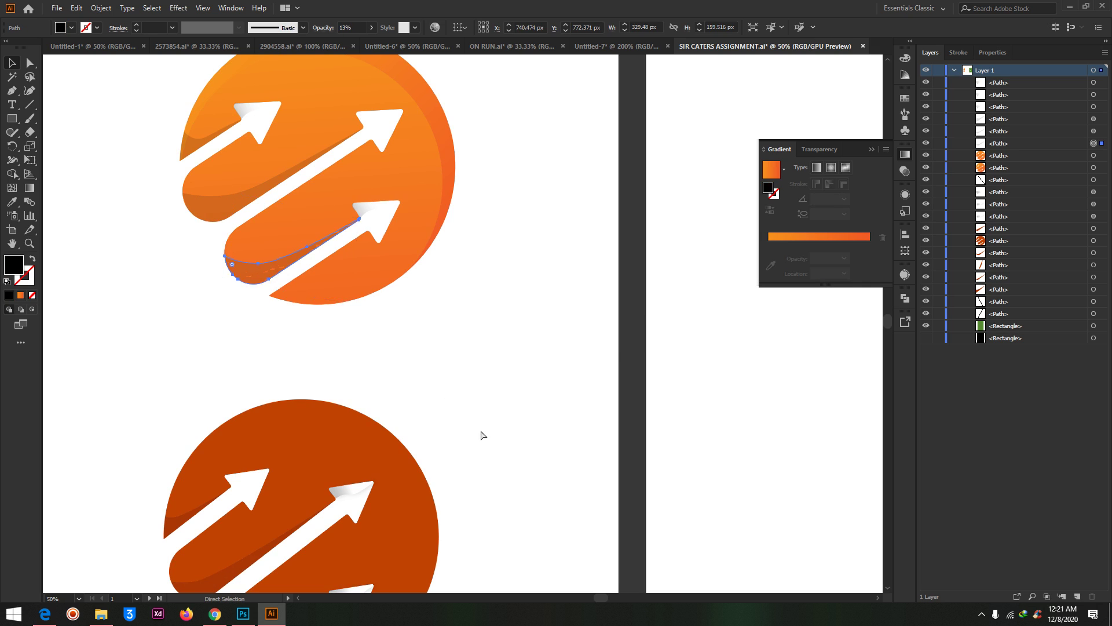
{"action": "key", "text": "ctrl+equal"}
{"action": "key", "text": "ctrl+minus"}
{"action": "key", "text": "ctrl+minus"}
{"action": "scroll", "coordinate": [527, 389], "scroll_direction": "right", "scroll_amount": 4}
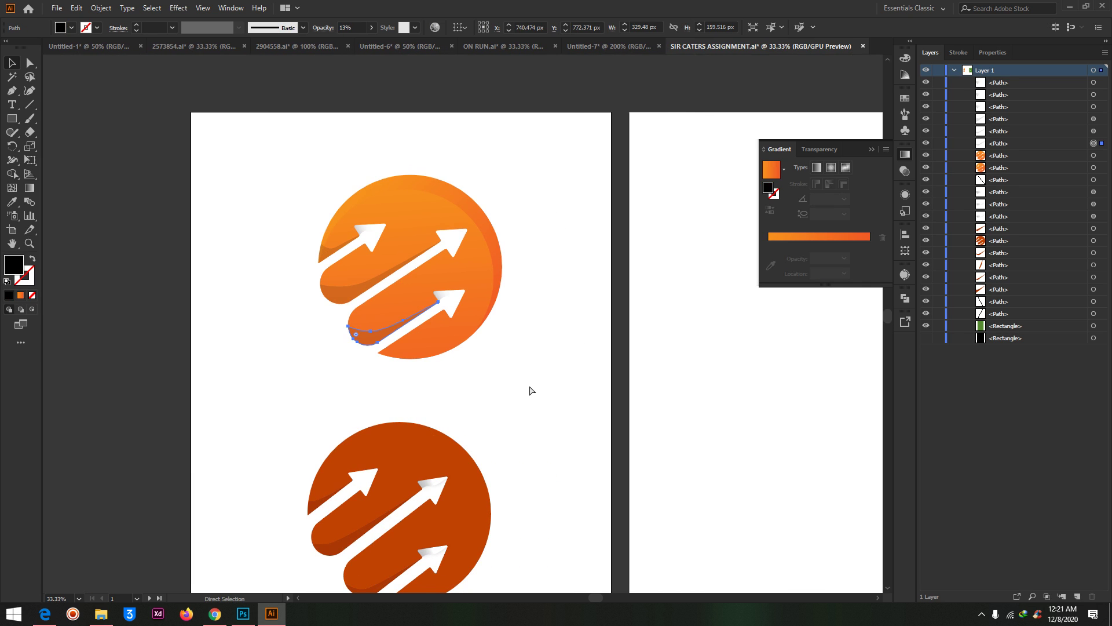
{"action": "scroll", "coordinate": [493, 410], "scroll_direction": "down", "scroll_amount": 2}
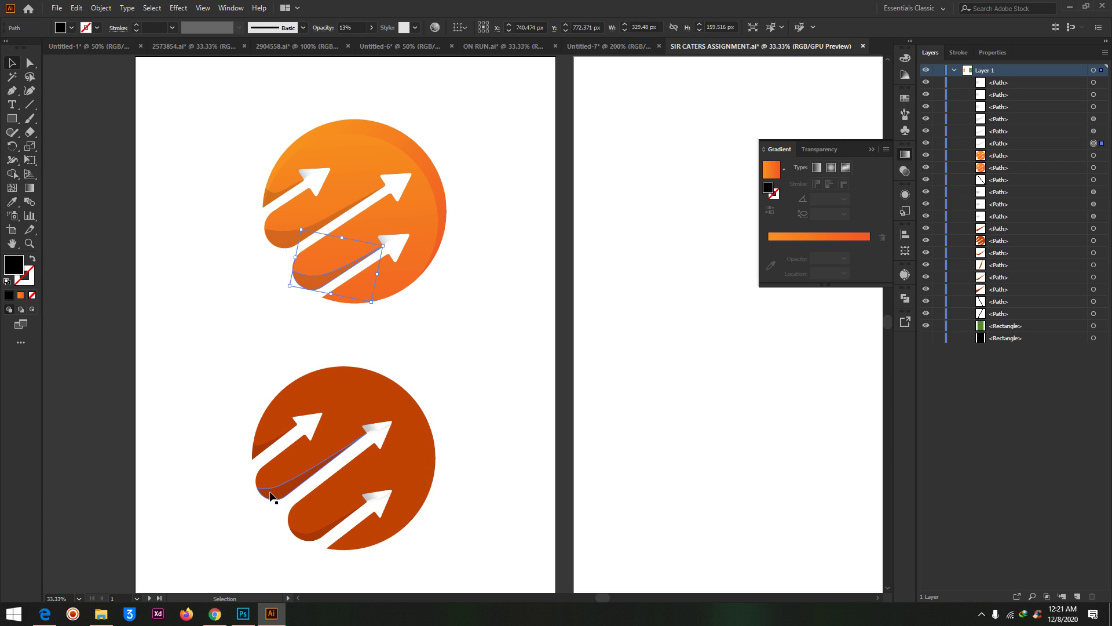
Pull the three dark shadow shapes and the two gradient arrowhead highlights out of the lower dark orange logo
{"action": "left_click_drag", "start_coordinate": [270, 494], "coordinate": [177, 555]}
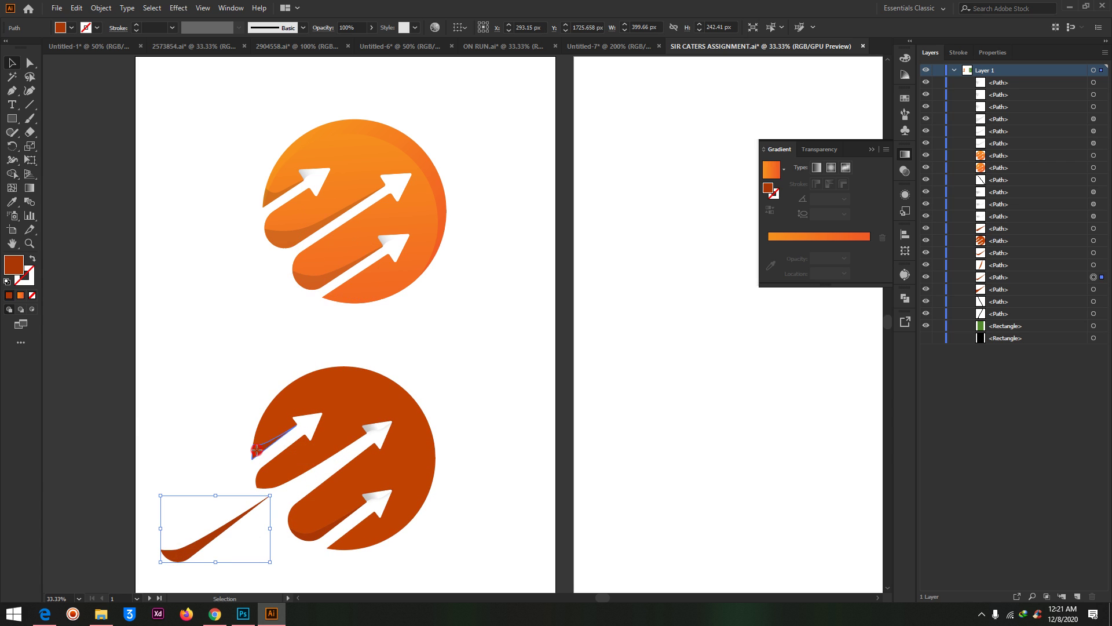
{"action": "left_click_drag", "start_coordinate": [253, 449], "coordinate": [129, 411]}
{"action": "left_click_drag", "start_coordinate": [302, 551], "coordinate": [218, 576]}
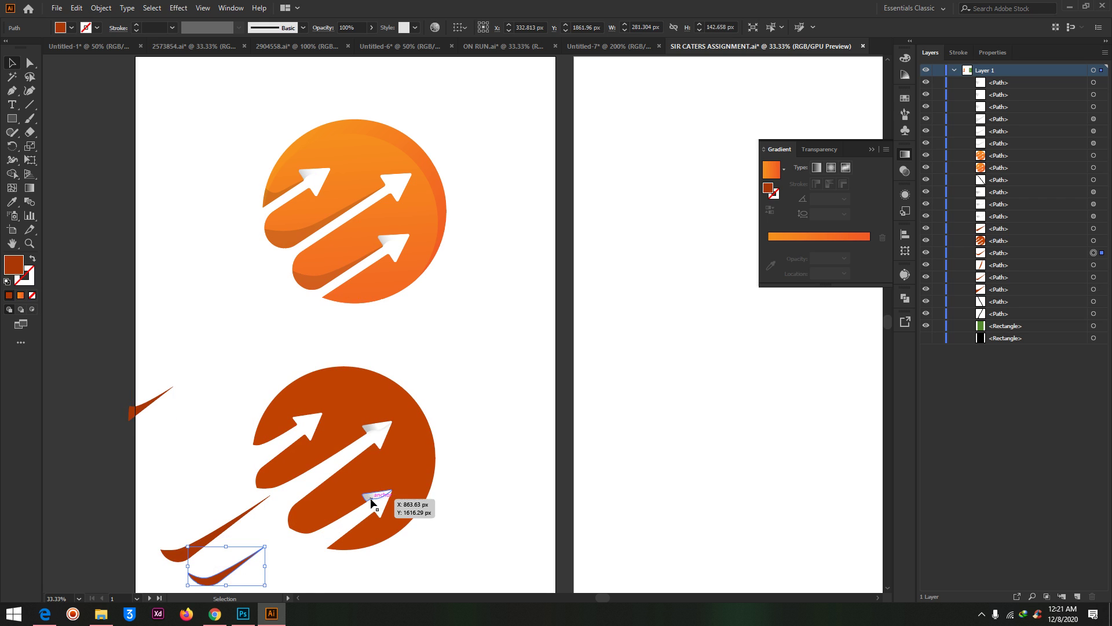
{"action": "left_click_drag", "start_coordinate": [375, 501], "coordinate": [492, 386]}
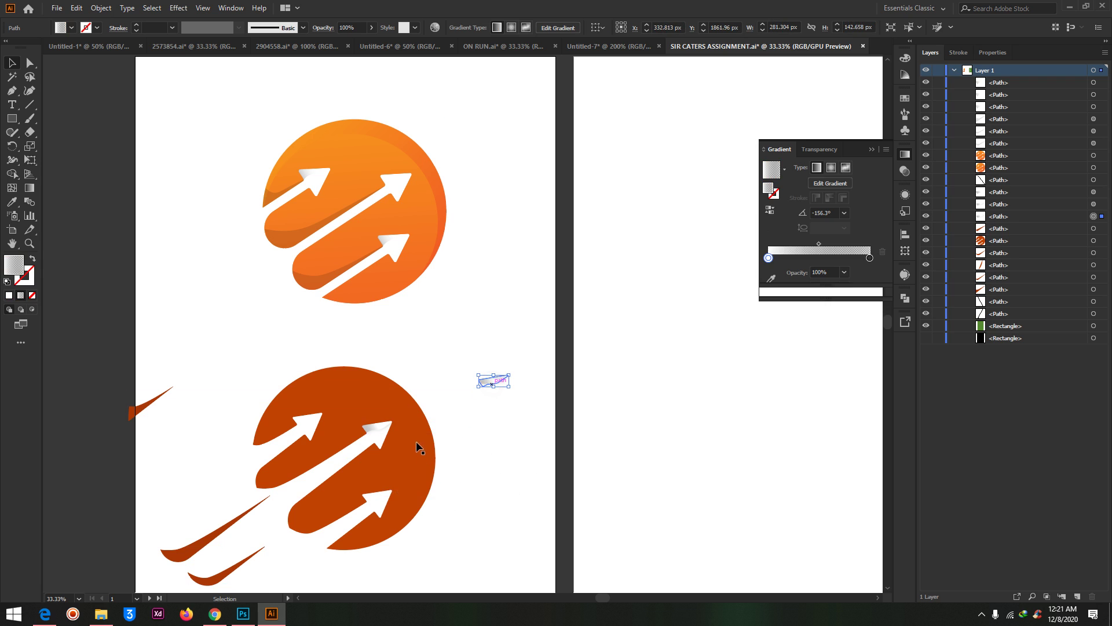
{"action": "left_click_drag", "start_coordinate": [373, 431], "coordinate": [487, 273]}
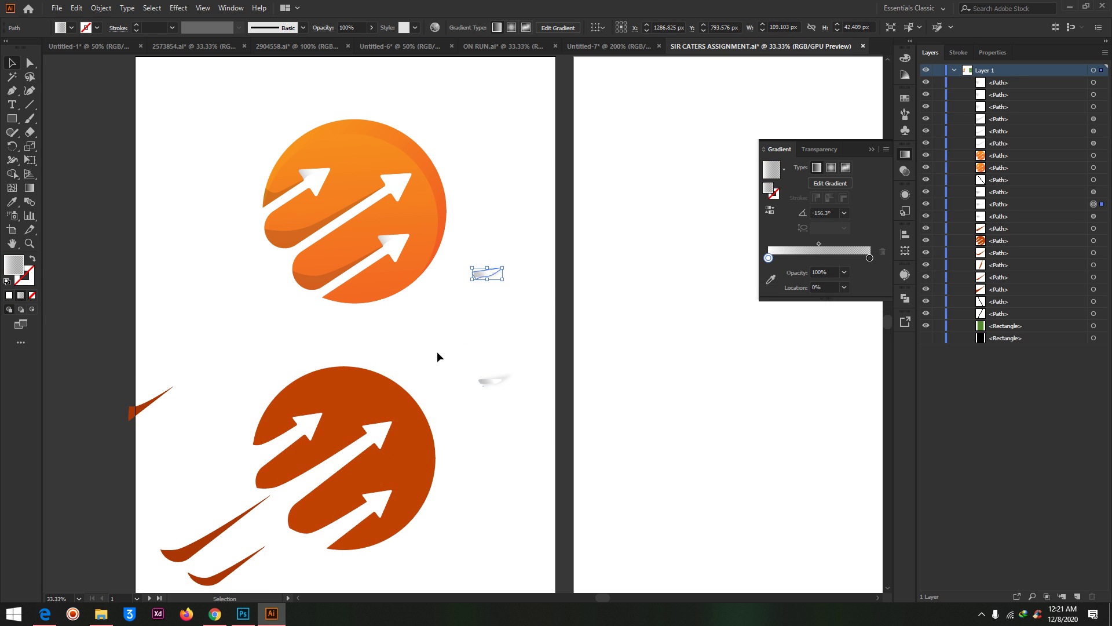
Undo the moves of the lower logo's shadow and highlight shapes and the hiding of the black background
{"action": "key", "text": "ctrl+z"}
{"action": "key", "text": "ctrl+z"}
{"action": "key", "text": "ctrl+z"}
{"action": "key", "text": "ctrl+z"}
{"action": "key", "text": "ctrl+z"}
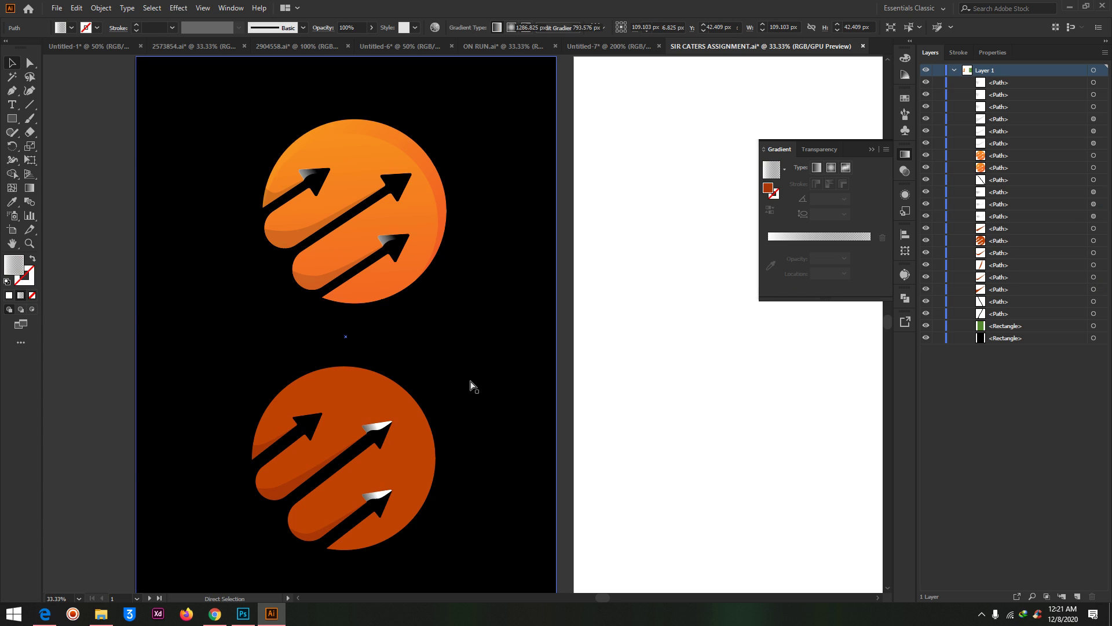
Undo further earlier edits to the highlight shapes, keeping the black background behind both logos
{"action": "key", "text": "v"}
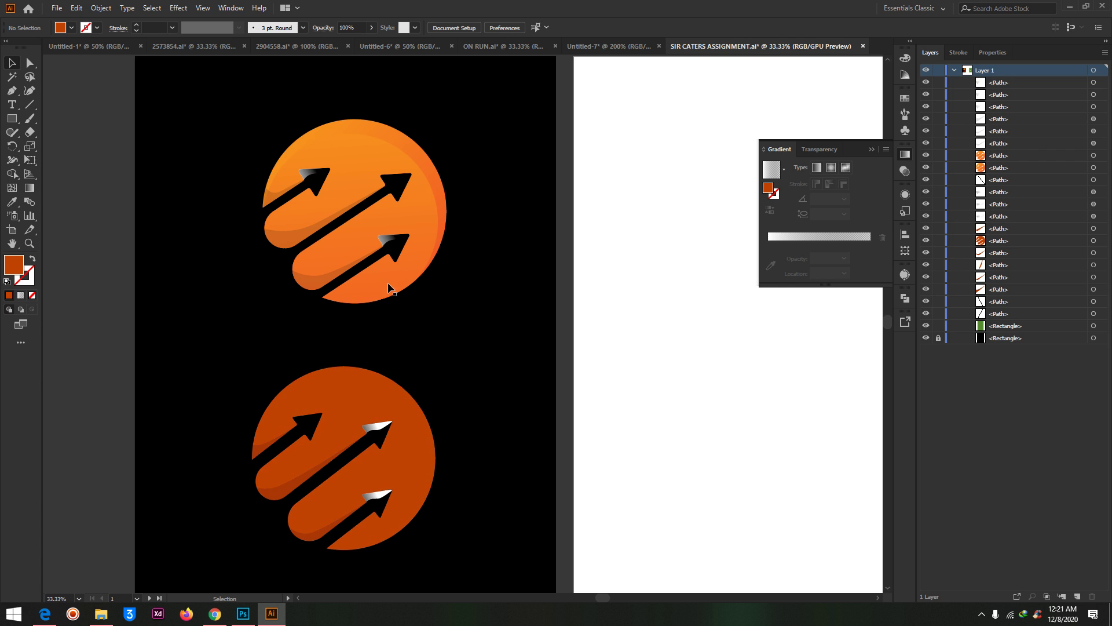
{"action": "key", "text": "a"}
{"action": "left_click", "coordinate": [406, 244]}
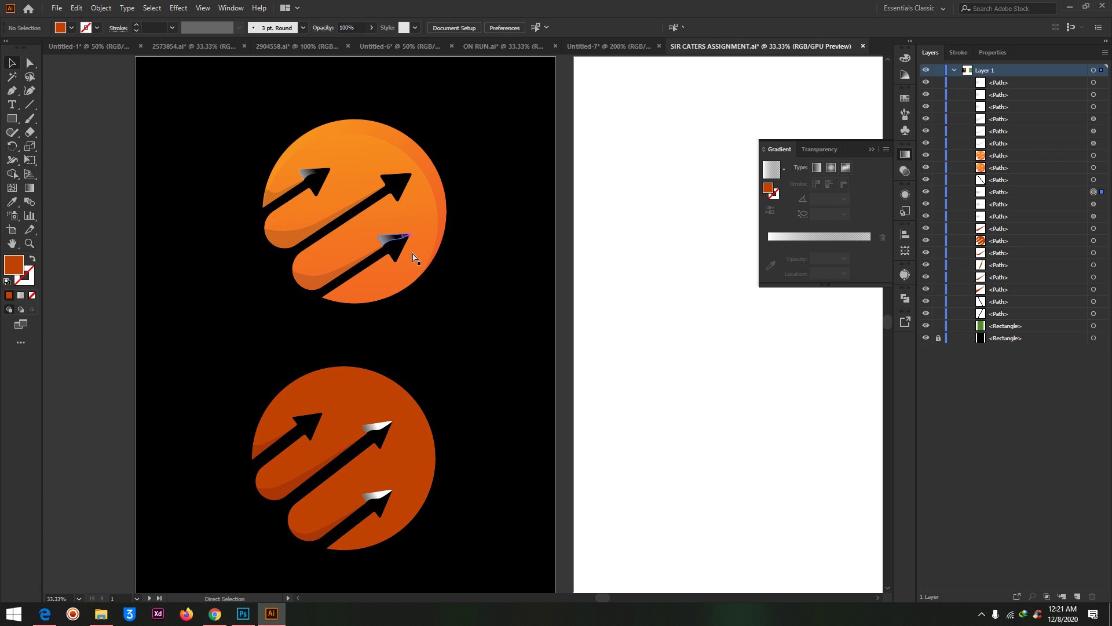
{"action": "left_click", "coordinate": [421, 265]}
{"action": "key", "text": "ctrl+z"}
{"action": "key", "text": "ctrl+z"}
{"action": "key", "text": "ctrl+z"}
{"action": "key", "text": "ctrl+z"}
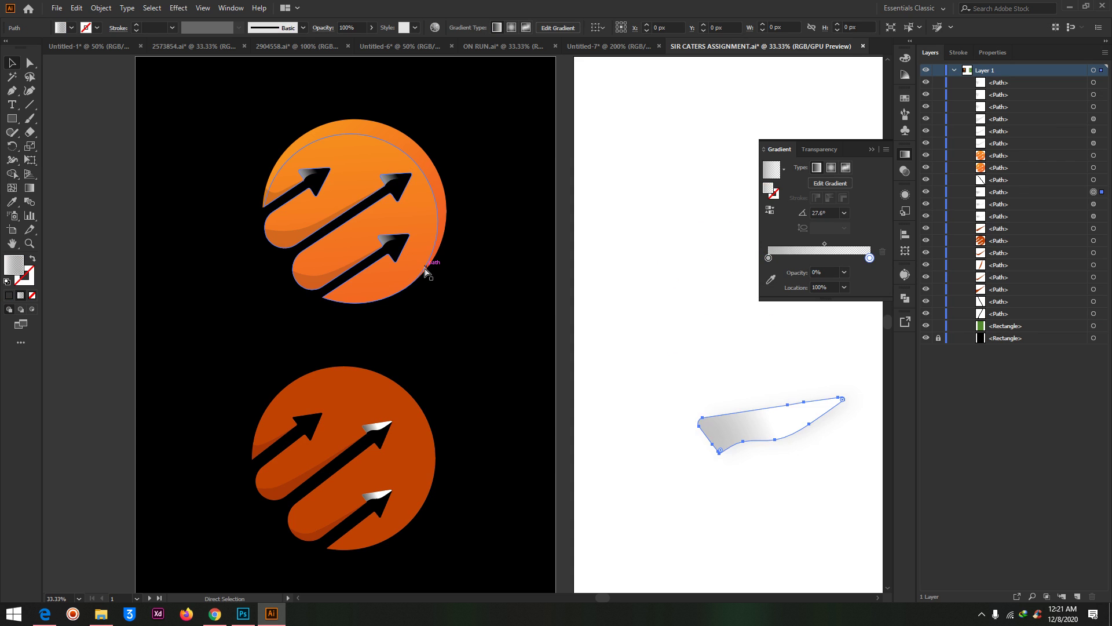
Delete the green square and the translucent square overlapping it on the white artboard
{"action": "key", "text": "v"}
{"action": "left_click_drag", "start_coordinate": [620, 252], "coordinate": [761, 365]}
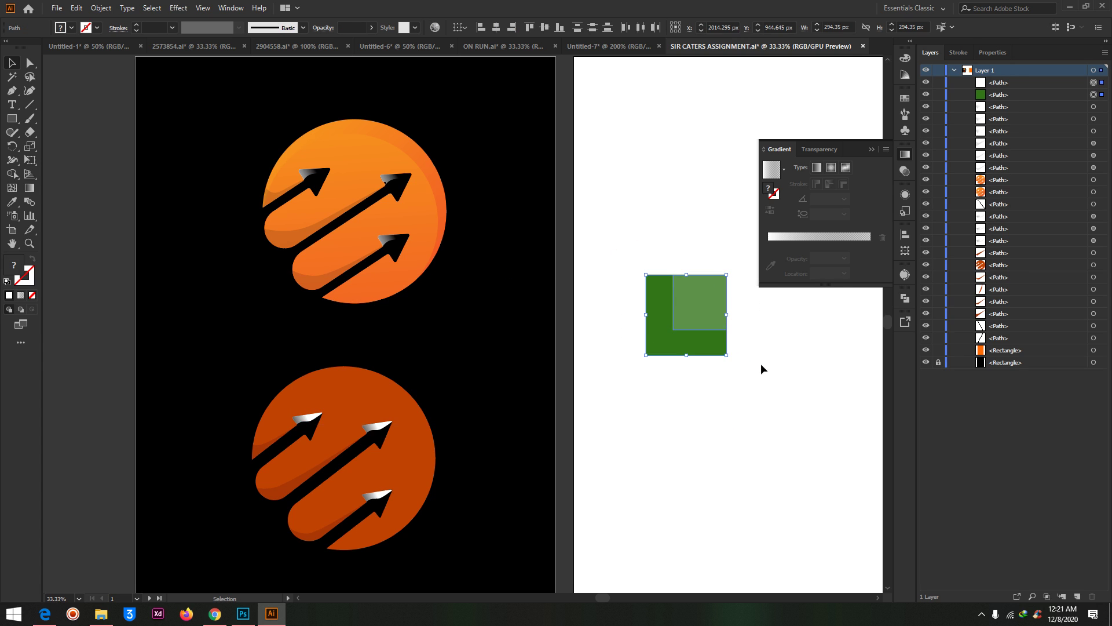
{"action": "key", "text": "Delete"}
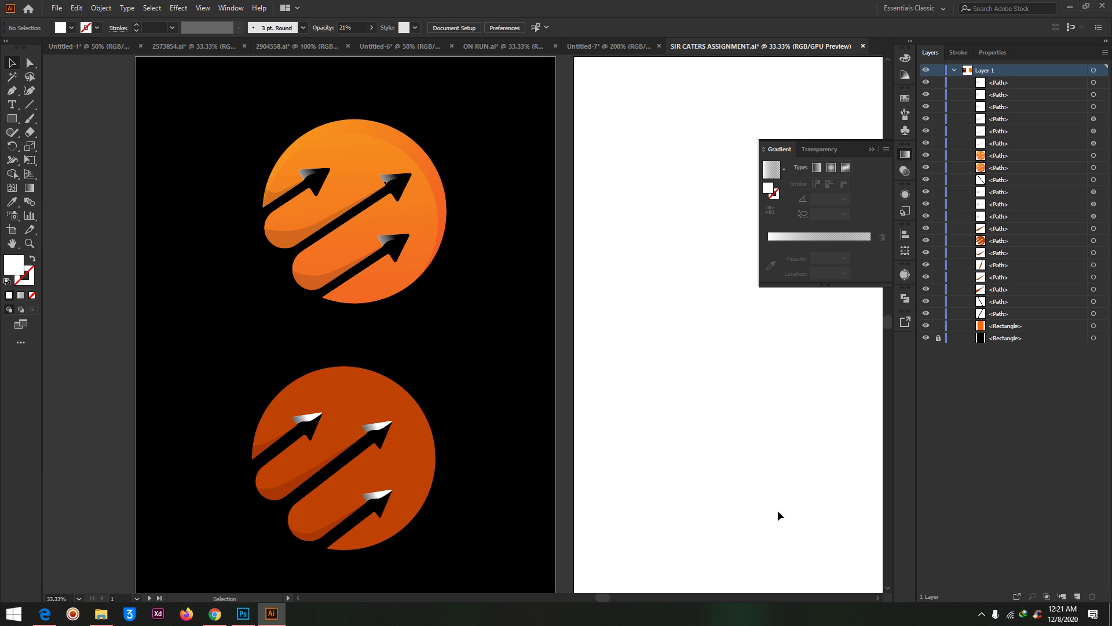
Switch to the Untitled-7 document and examine the blue arrow emblem beside the ONRUN EXPRESS wordmark
{"action": "left_click", "coordinate": [613, 46]}
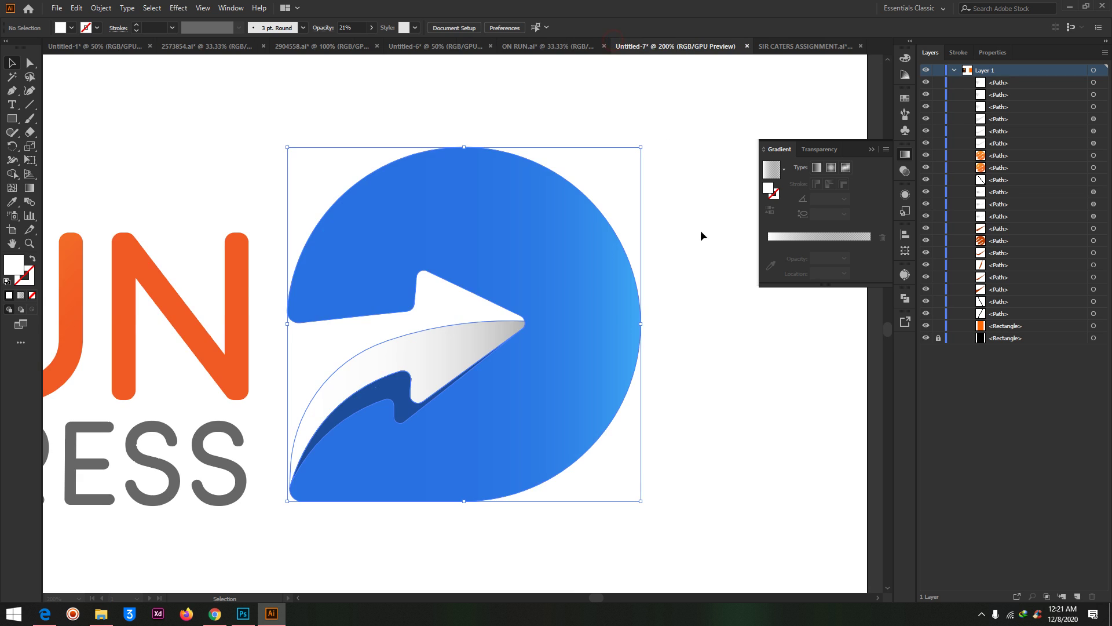
{"action": "key", "text": "a"}
{"action": "key", "text": "ctrl+minus"}
{"action": "key", "text": "ctrl+minus"}
{"action": "key", "text": "ctrl+minus"}
{"action": "key", "text": "ctrl+minus"}
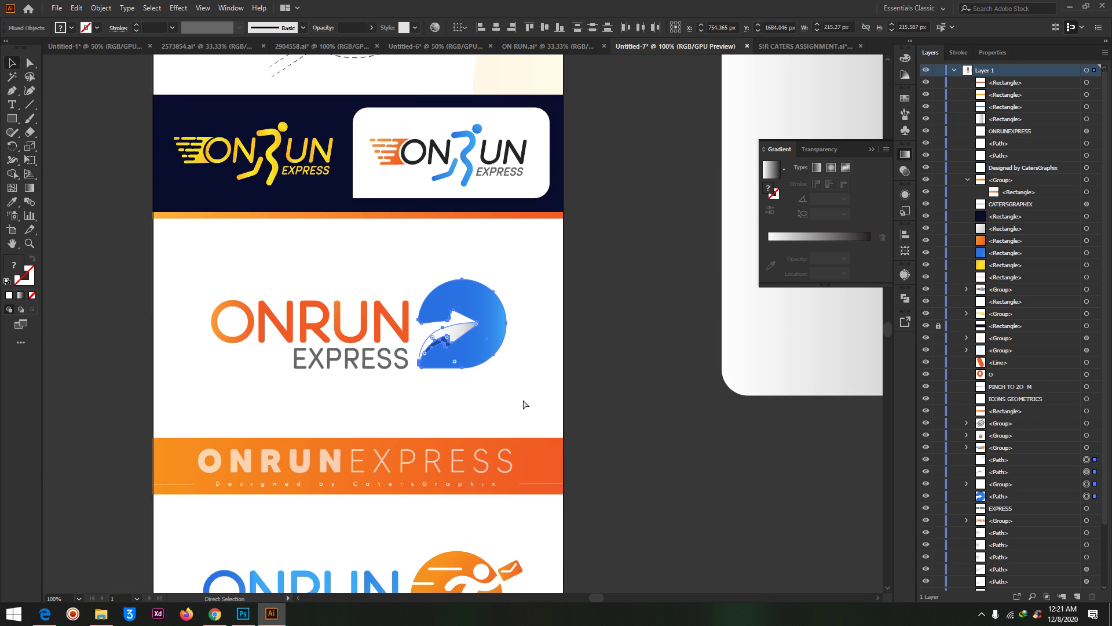
{"action": "key", "text": "v"}
{"action": "key", "text": "ctrl+plus"}
{"action": "key", "text": "ctrl+plus"}
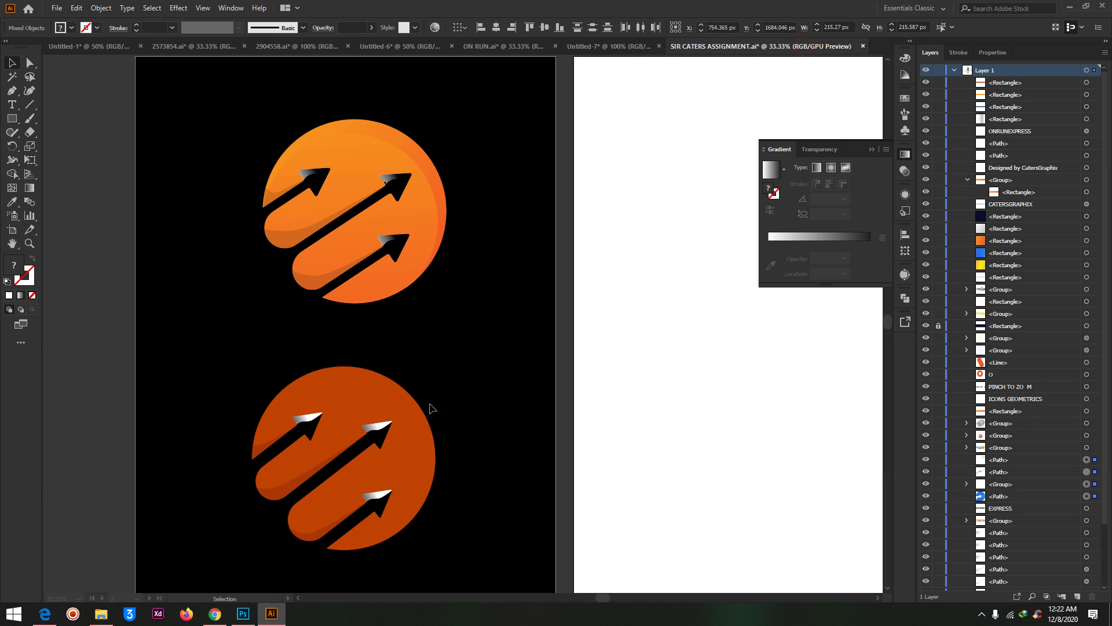
Return to the SIR CATERS ASSIGNMENT.ai document and compare the two arrow-circle logos by selecting each one whole, finishing with the dark orange logo
{"action": "left_click", "coordinate": [805, 47]}
{"action": "left_click_drag", "start_coordinate": [222, 347], "coordinate": [466, 568]}
{"action": "left_click_drag", "start_coordinate": [241, 72], "coordinate": [481, 313]}
{"action": "left_click_drag", "start_coordinate": [230, 320], "coordinate": [488, 566]}
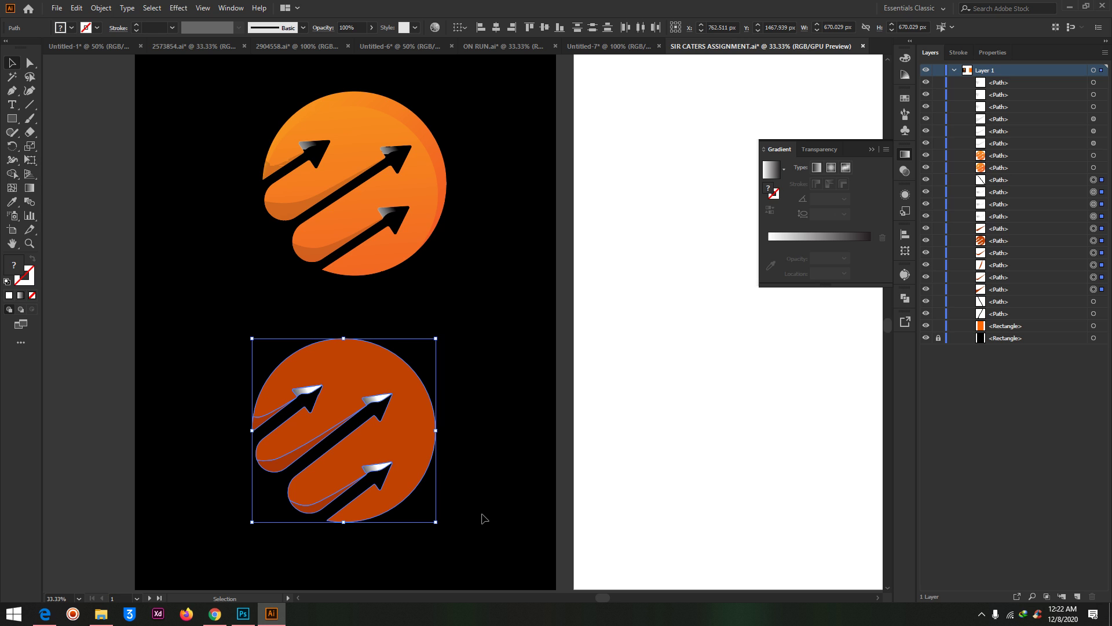
{"action": "left_click", "coordinate": [506, 351]}
{"action": "left_click_drag", "start_coordinate": [193, 305], "coordinate": [497, 557]}
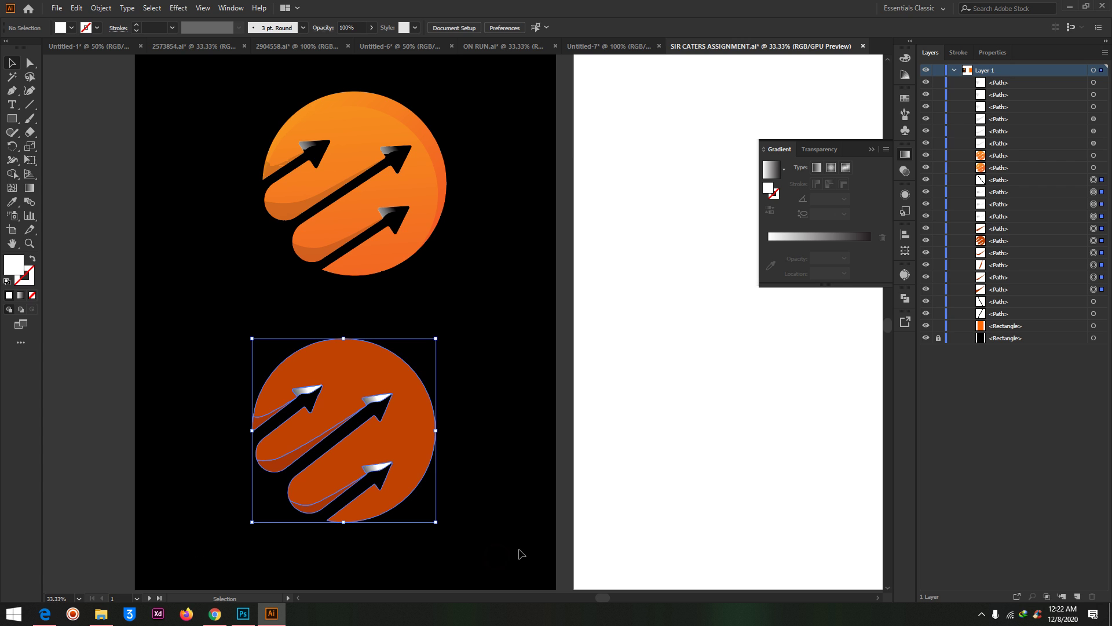